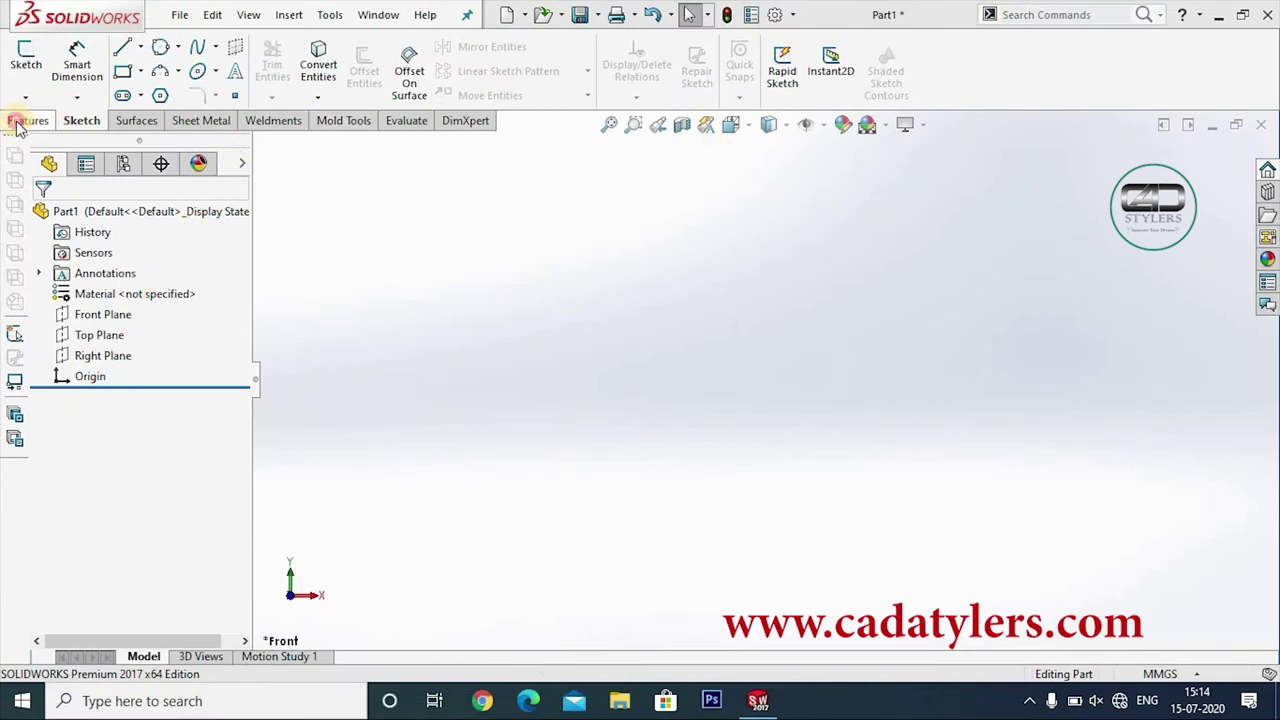
- Turn the view normal to the Front Plane and start a new sketch on it
left_click(16, 122)
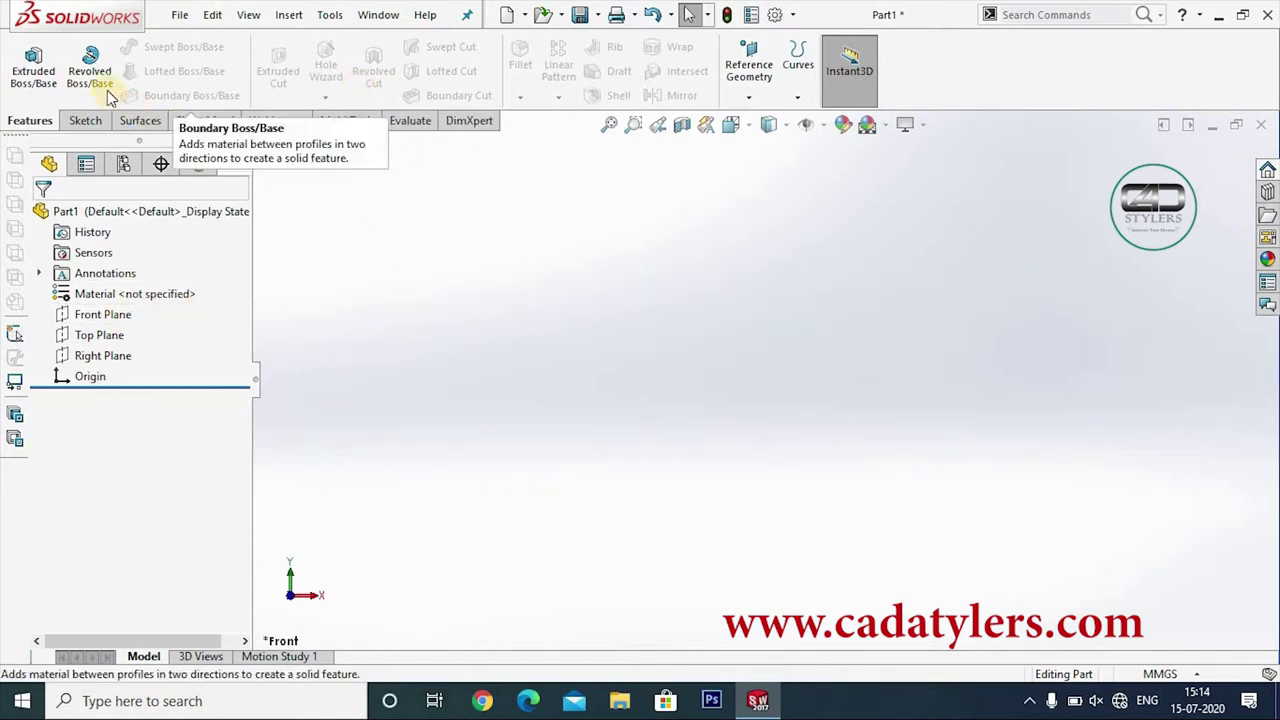
left_click(116, 316)
right_click(116, 316)
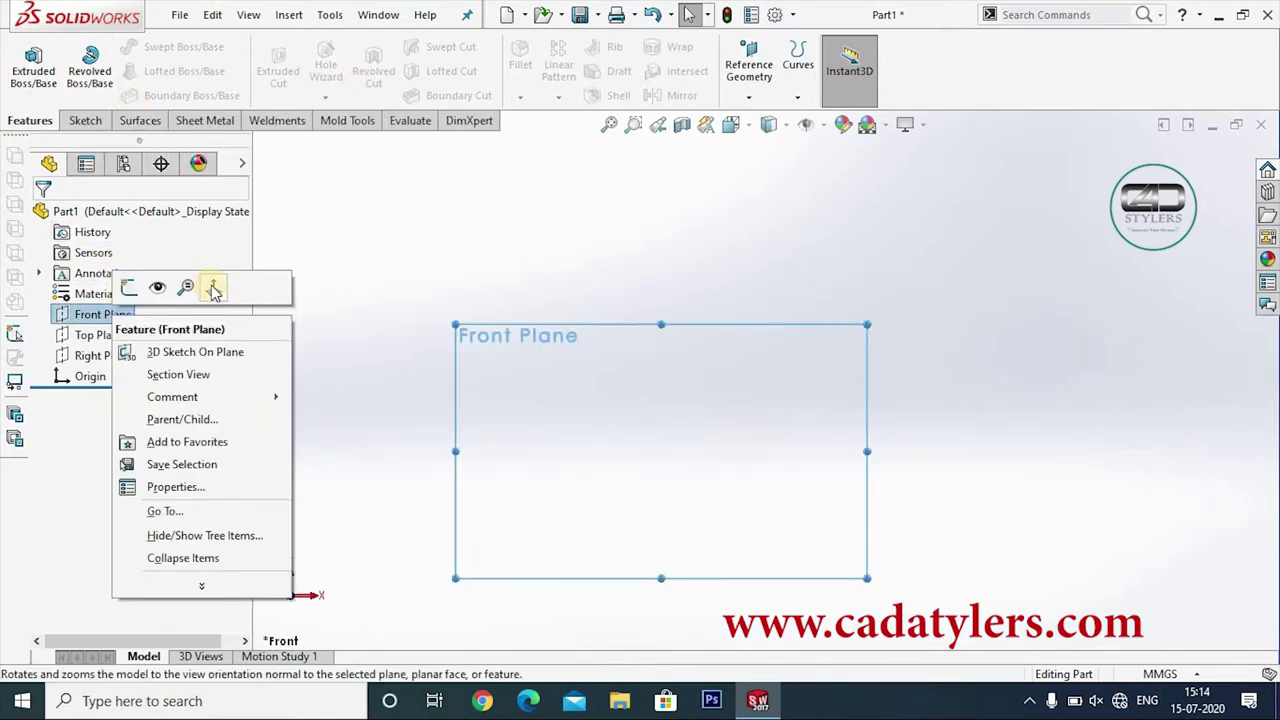
left_click(214, 289)
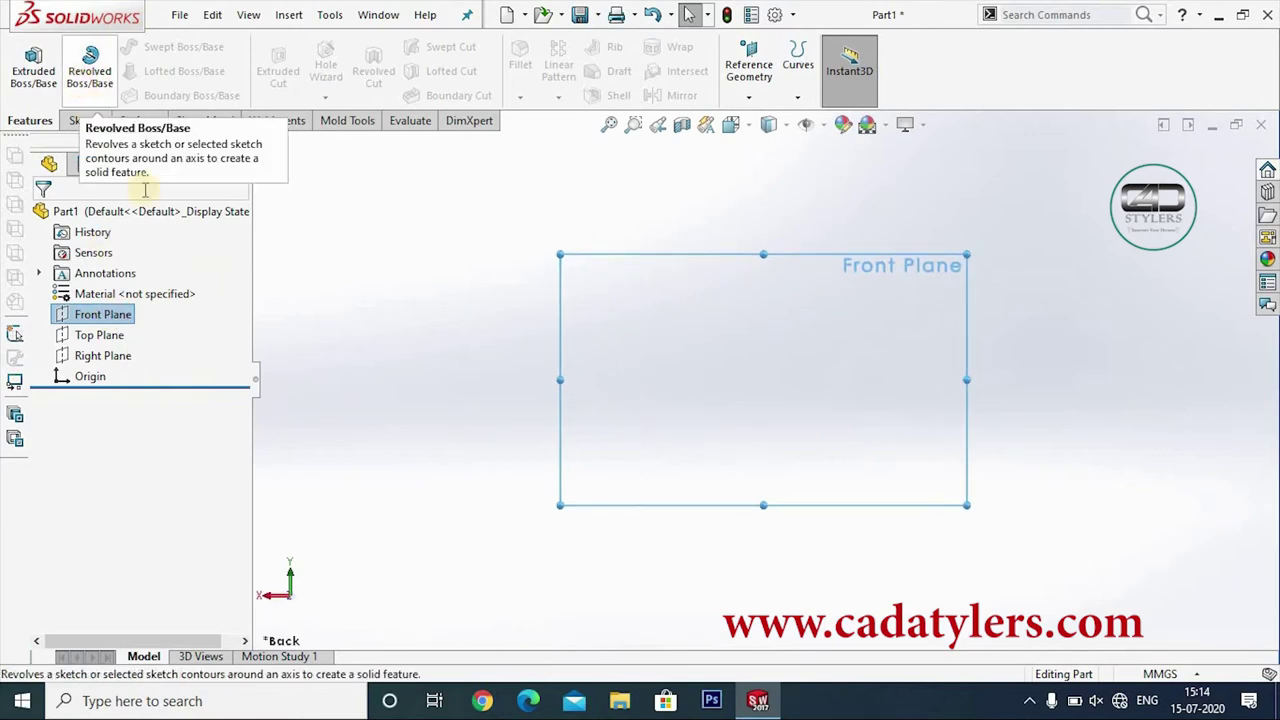
right_click(117, 318)
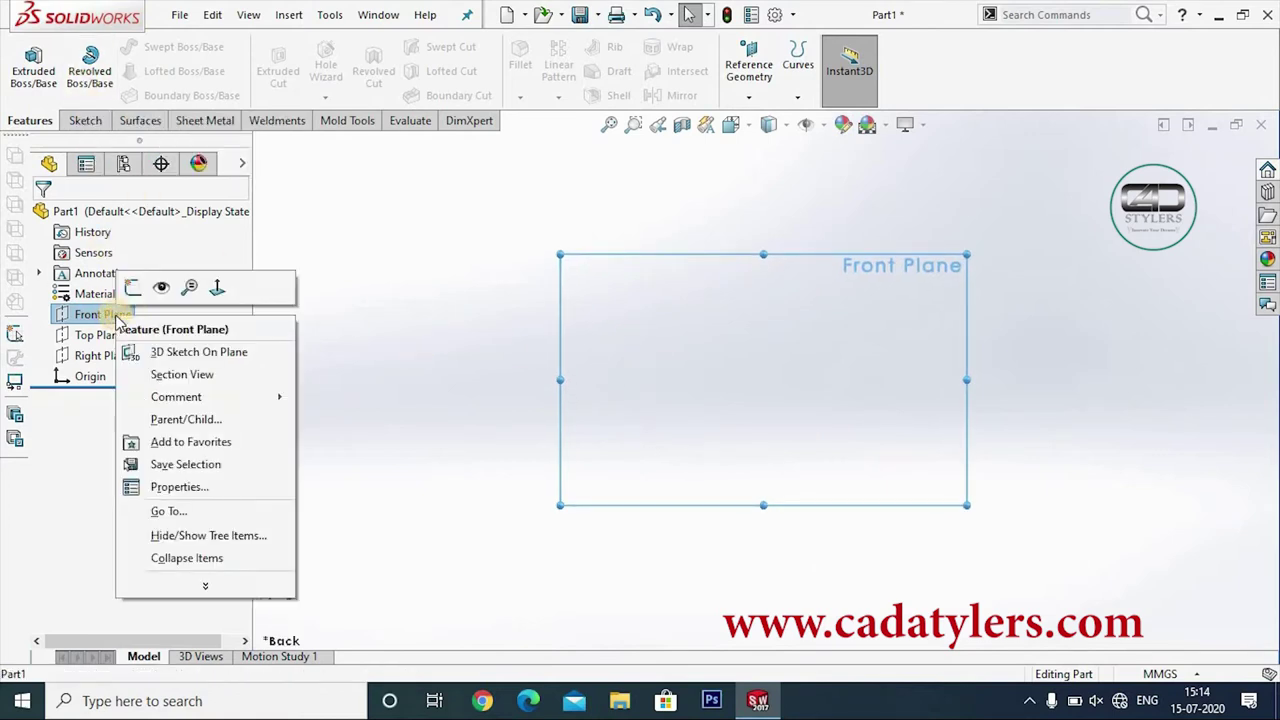
left_click(132, 288)
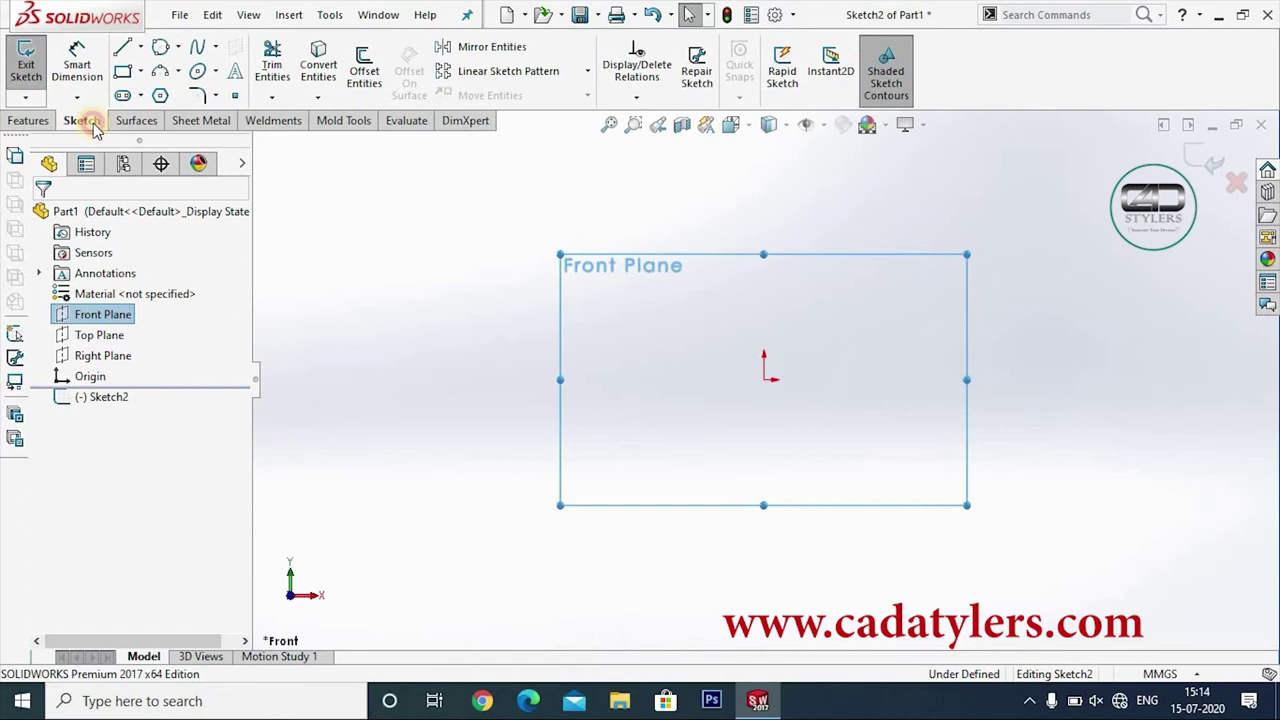
- Draw a closed stepped line outline with a slanted lower-right corner and its left edge at the origin
left_click(122, 47)
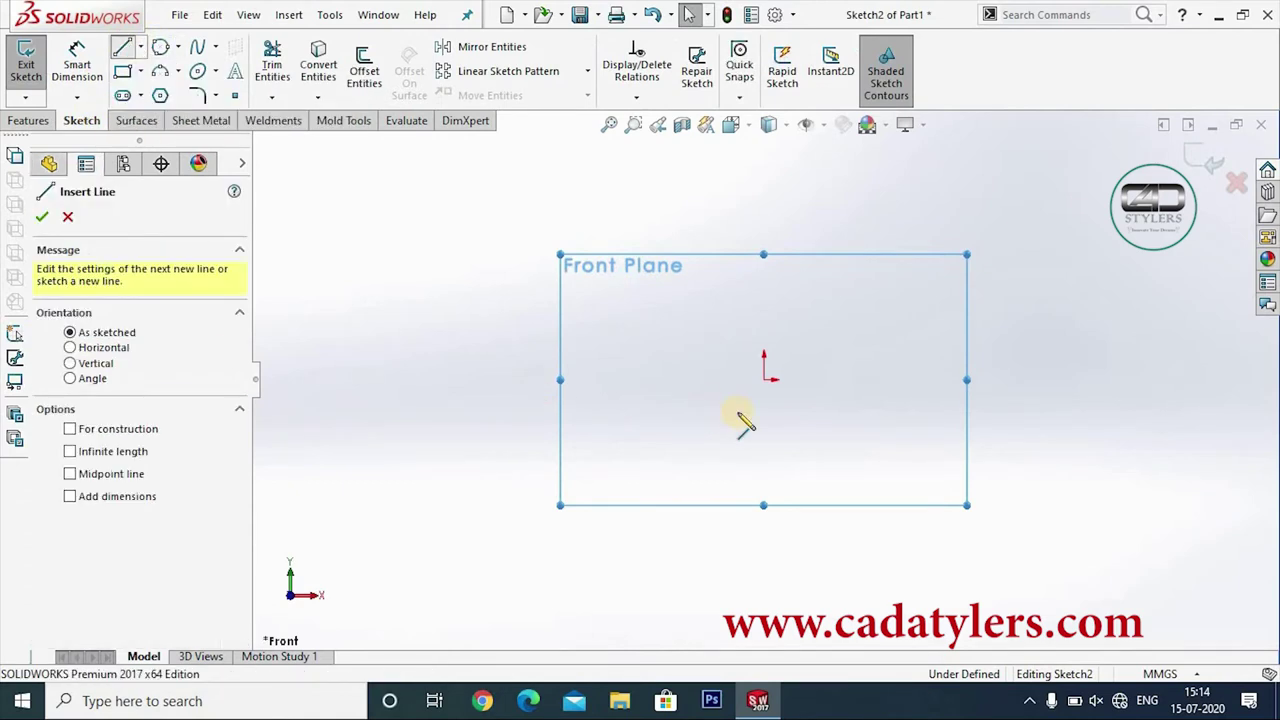
left_click(855, 379)
left_click(888, 332)
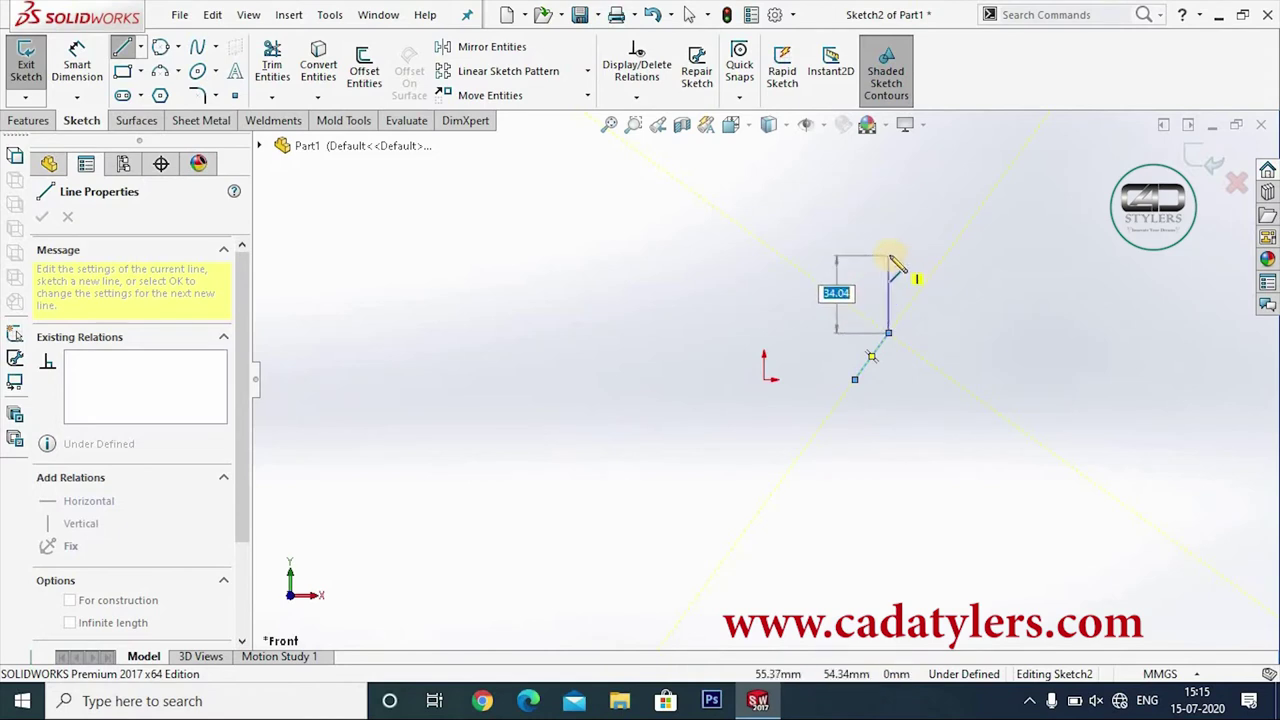
left_click(888, 254)
left_click(937, 254)
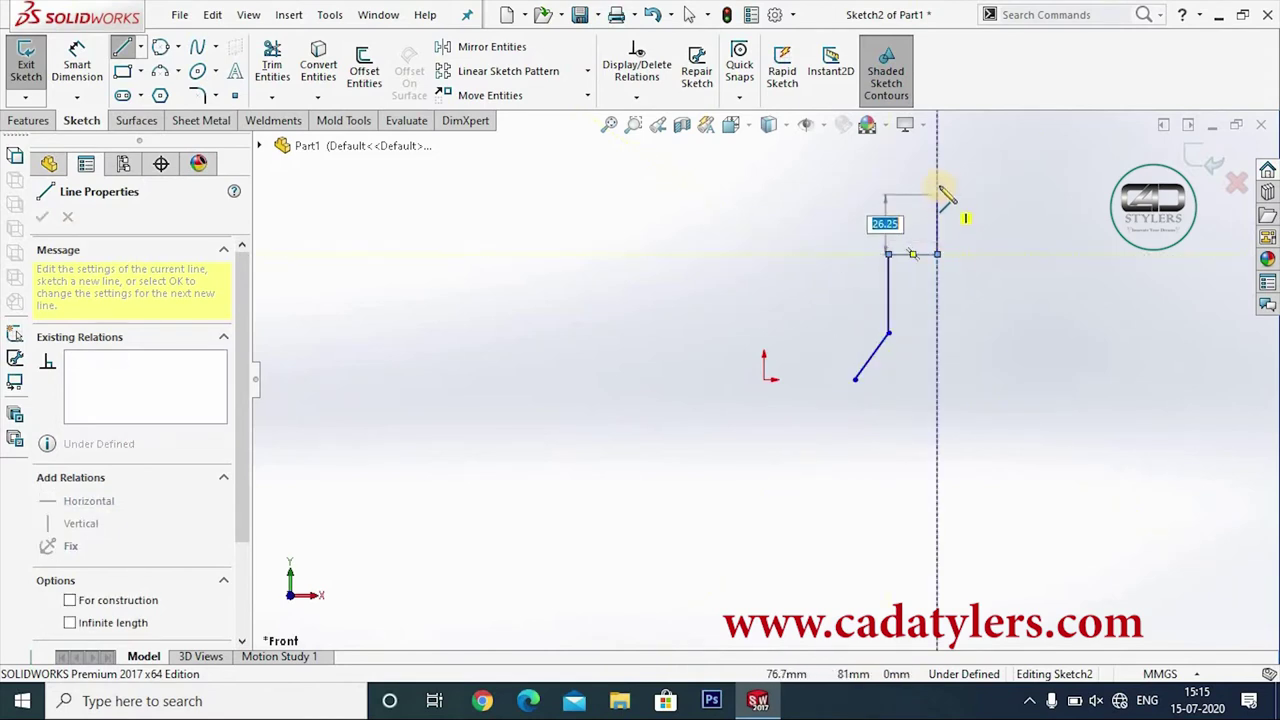
left_click(897, 183)
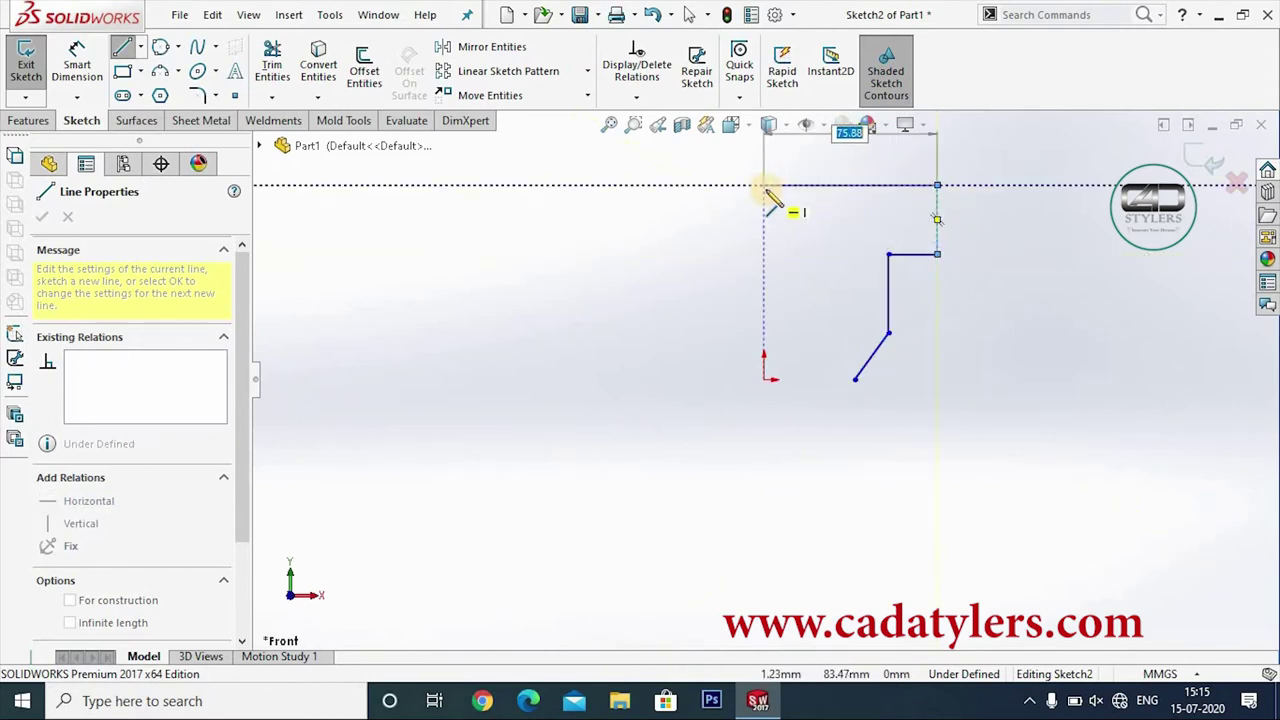
left_click(764, 379)
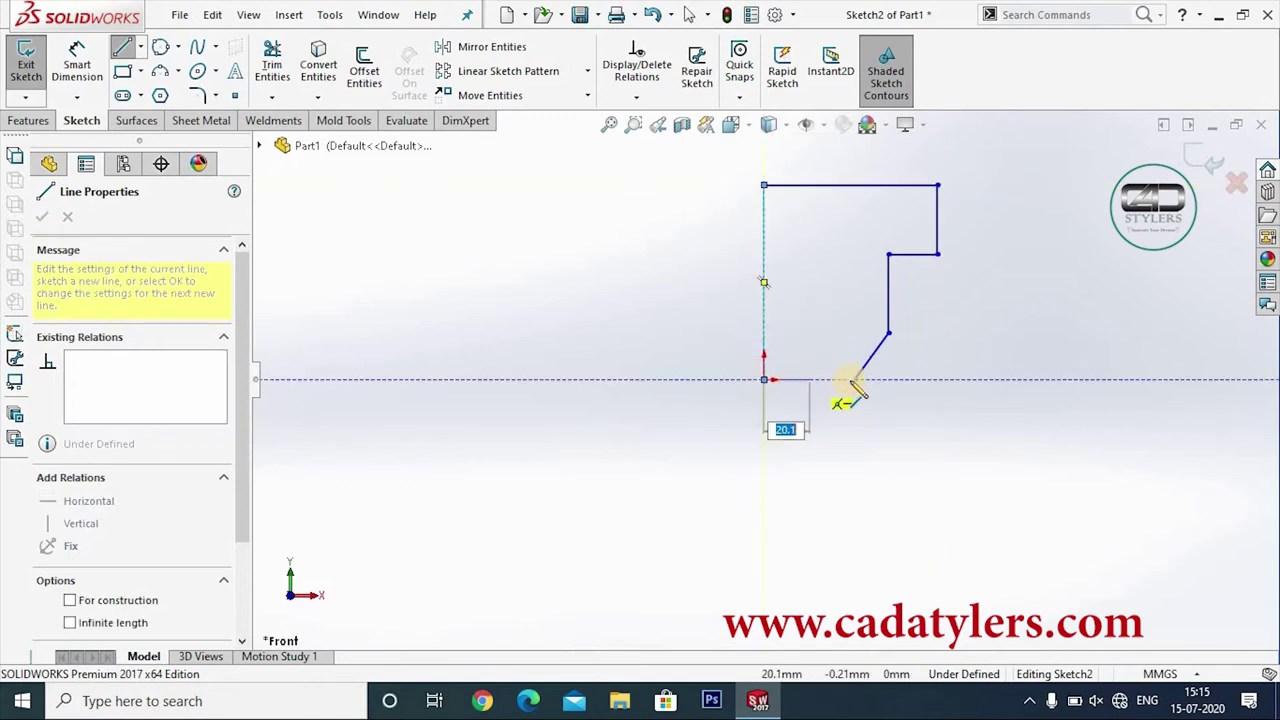
left_click(856, 380)
right_click(868, 378)
left_click(903, 394)
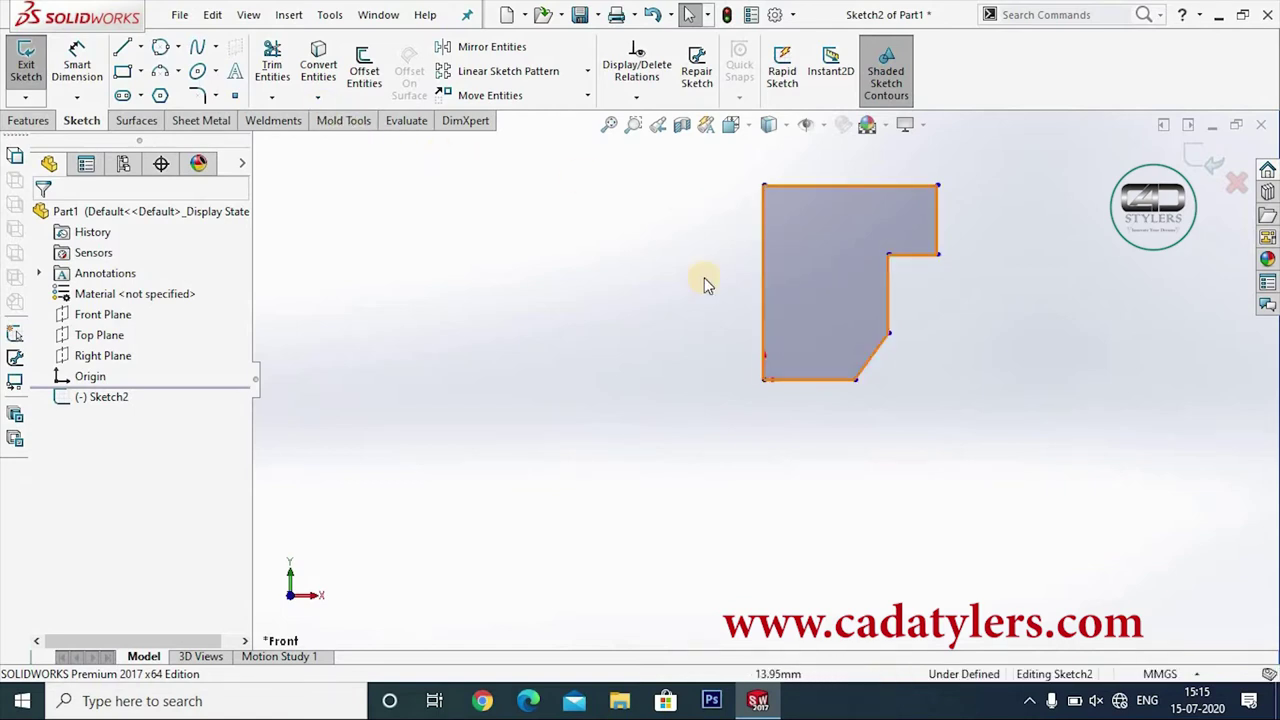
left_click(27, 120)
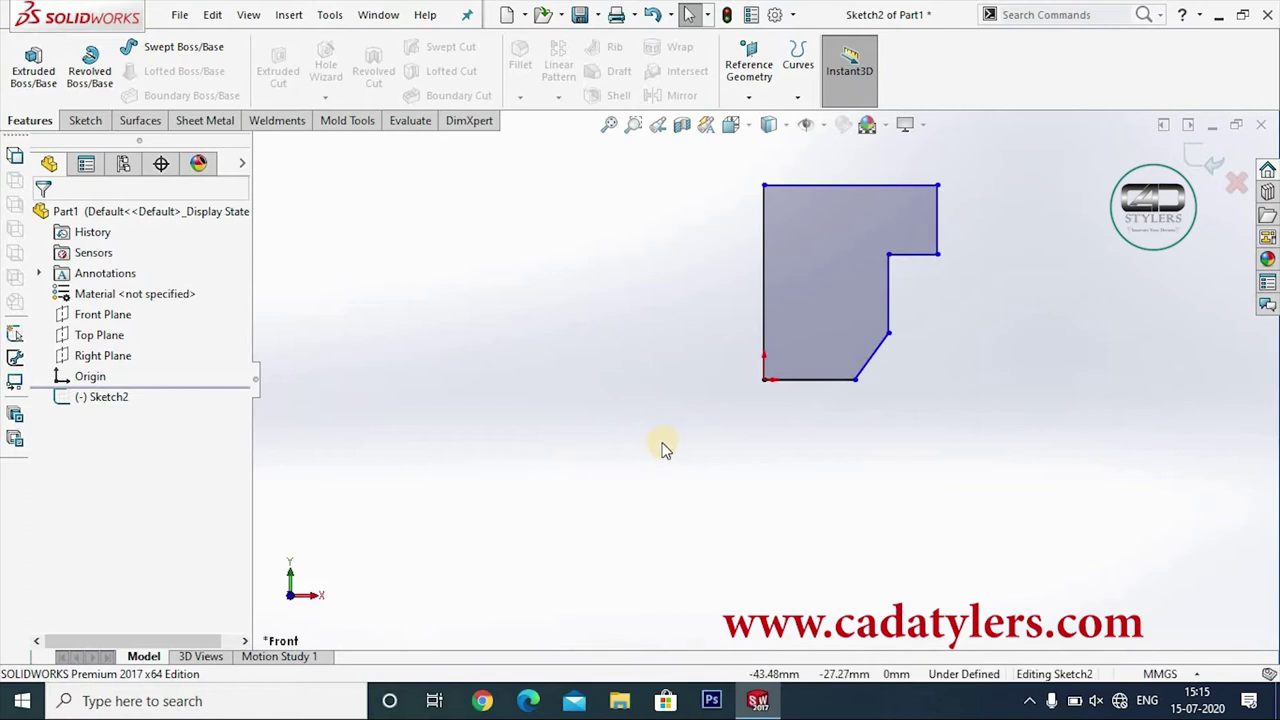
- Reopen the outline sketch and dimension its bottom edge at 40 mm
left_click(1192, 162)
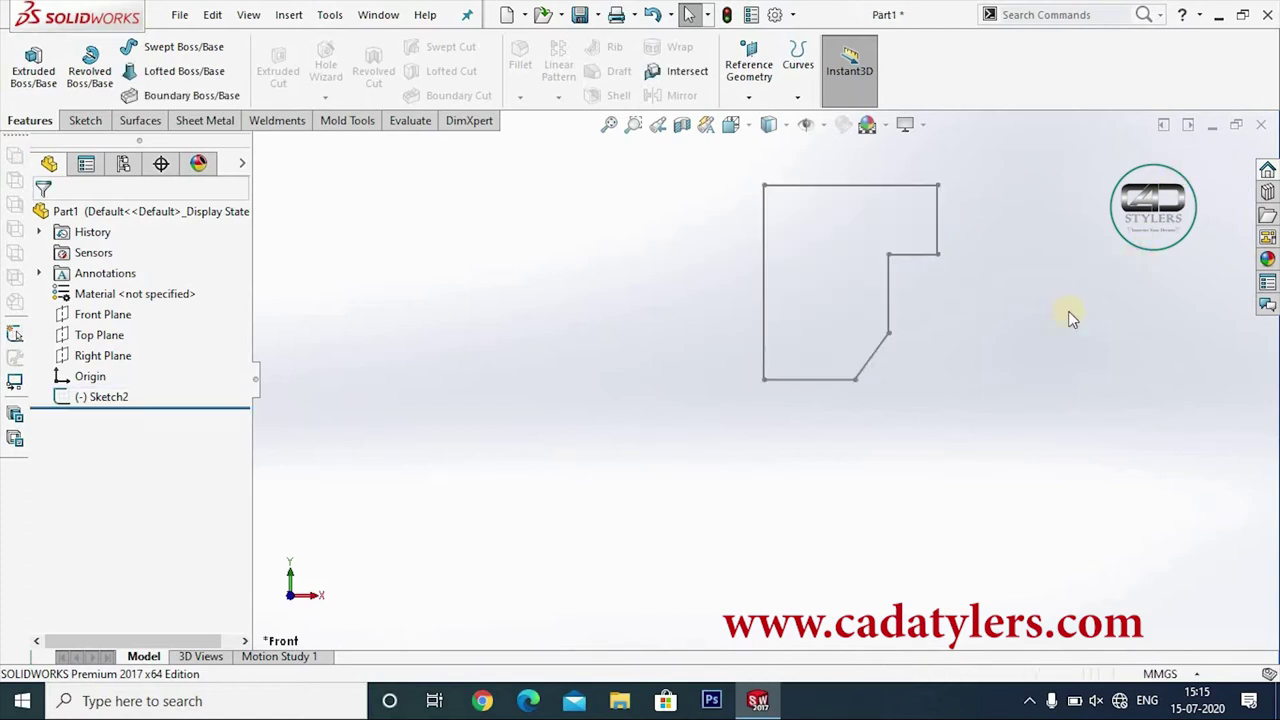
right_click(765, 352)
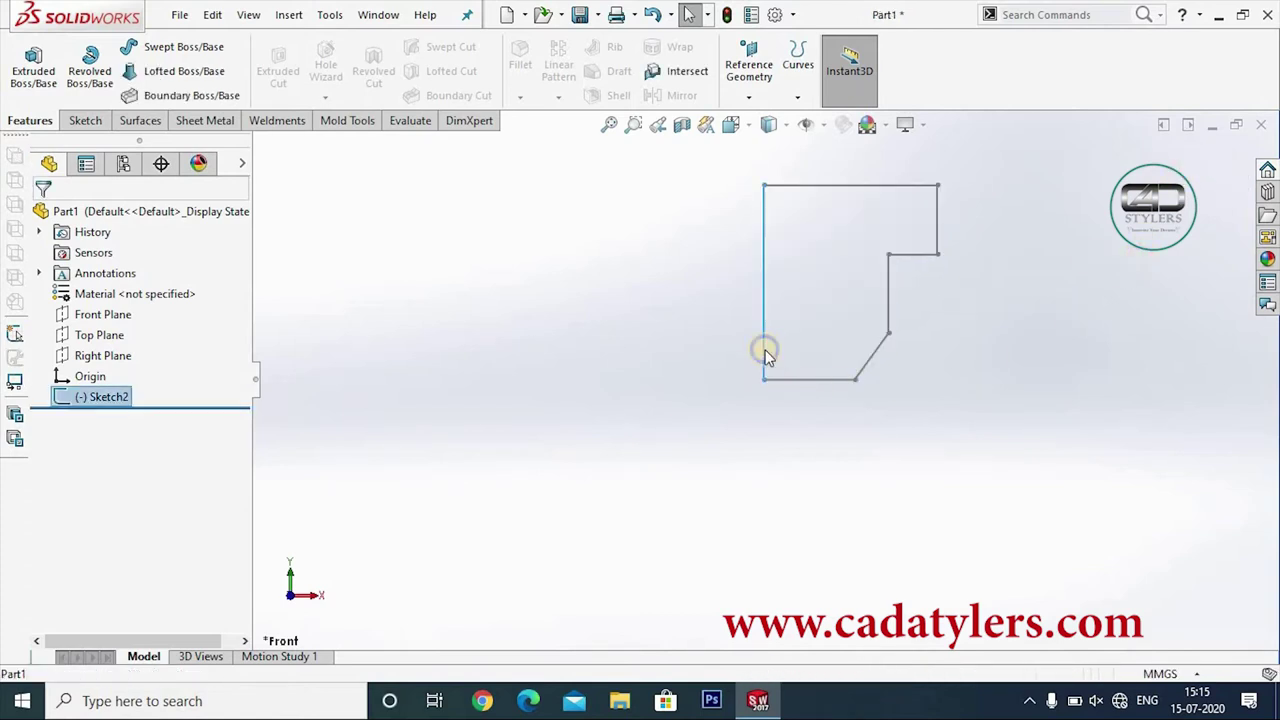
left_click(785, 300)
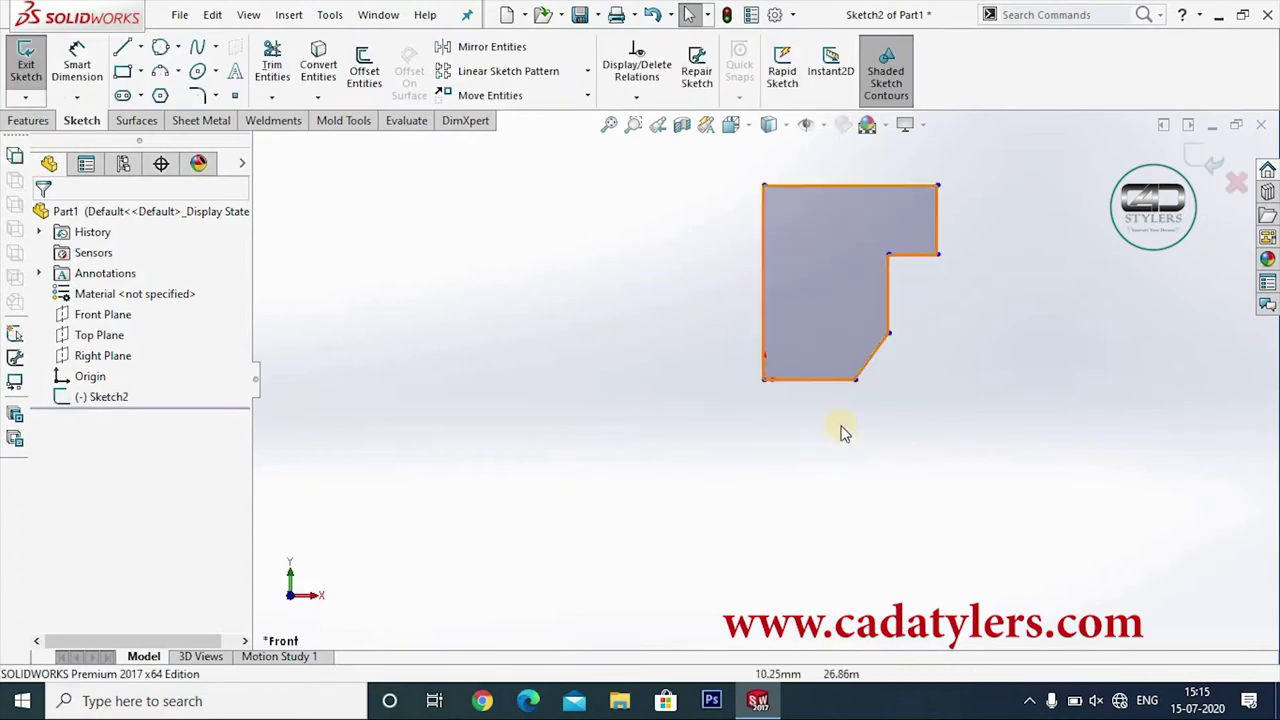
left_click(822, 381)
left_click(77, 65)
left_click(803, 450)
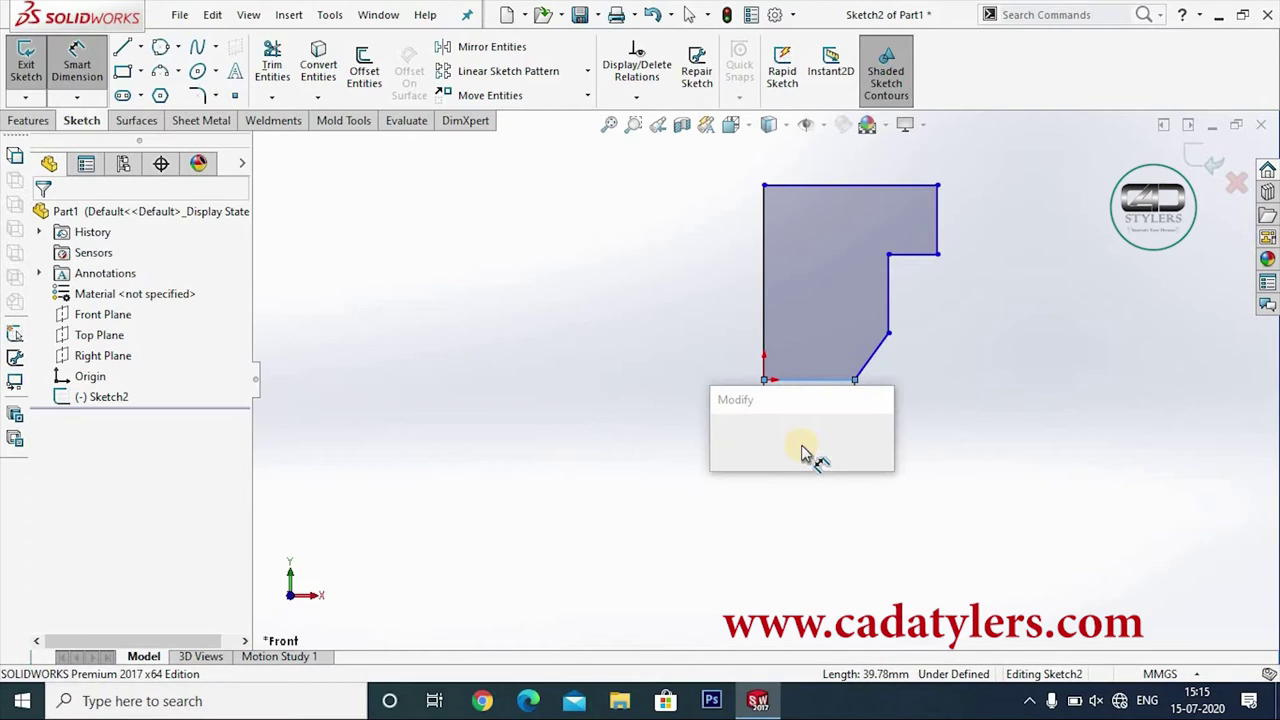
type("40")
key("Return")
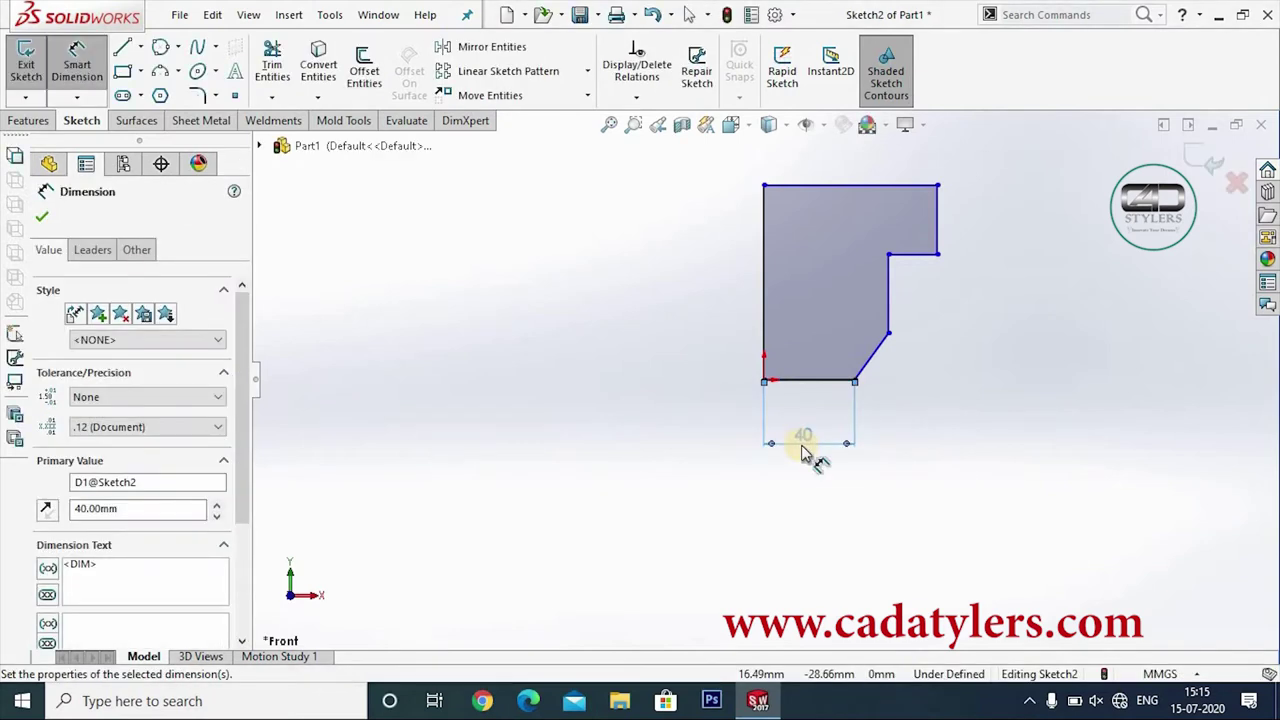
- Dimension the slanted corner's height to 15 mm and the vertical edge above it to 35 mm
left_click(826, 379)
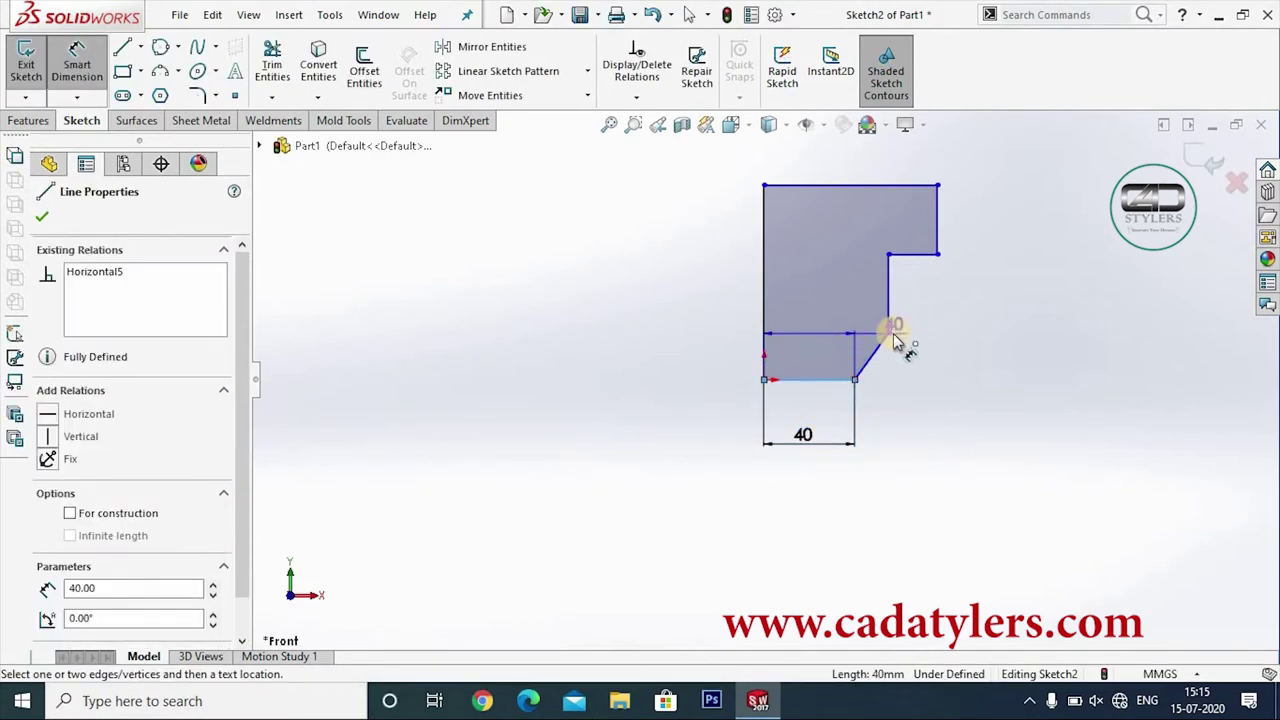
left_click(893, 332)
left_click(1028, 364)
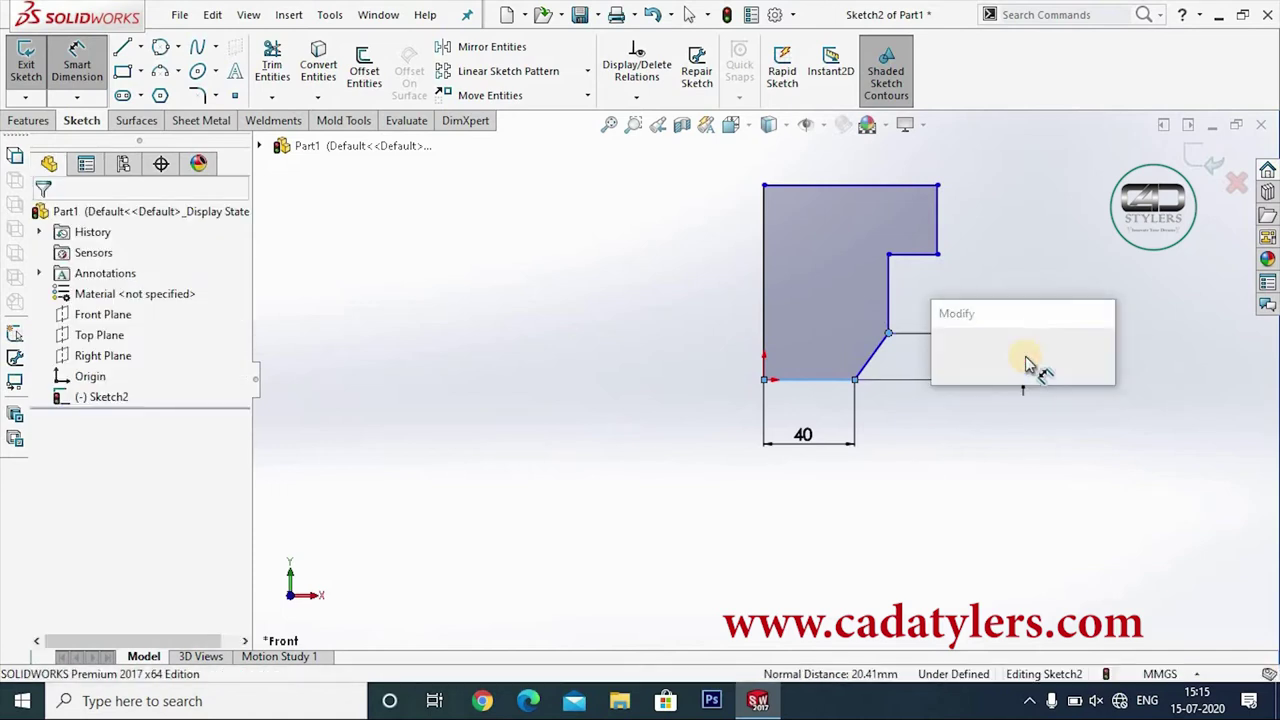
type("15")
key("Return")
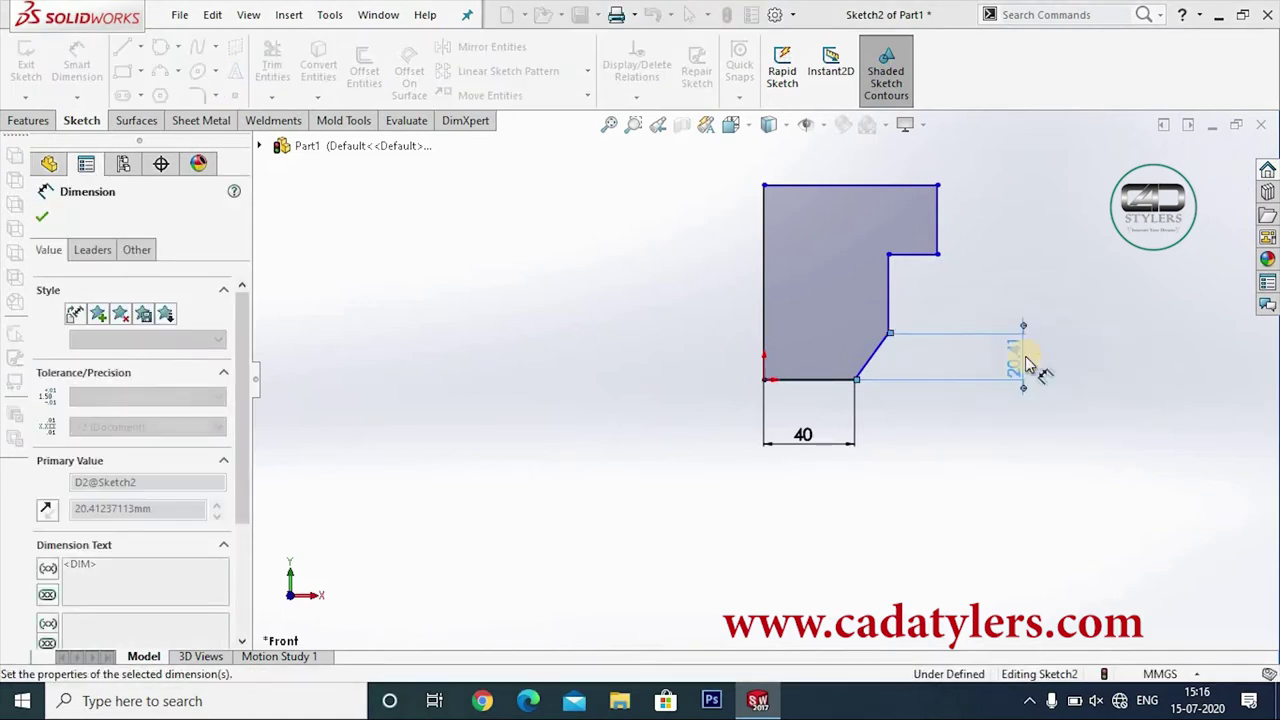
left_click(889, 307)
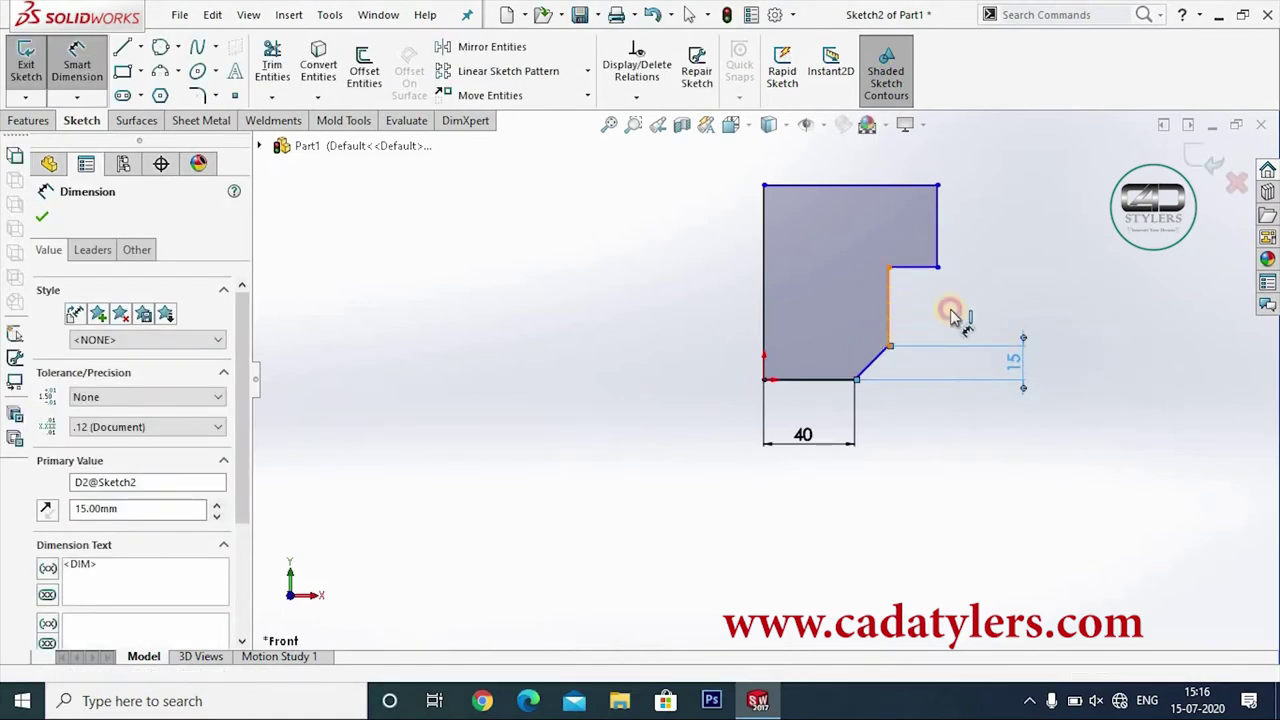
left_click(1012, 312)
type("35")
key("Return")
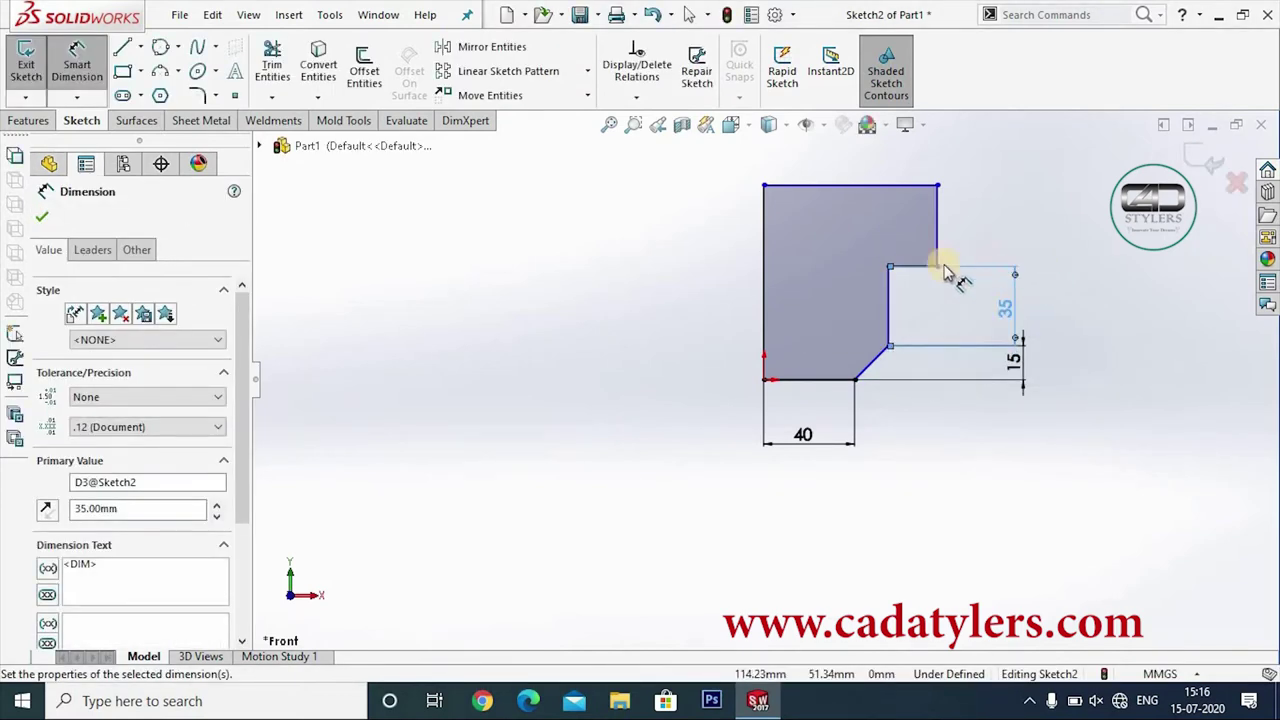
- Set the step width to 20 mm and the upper right edge height to 35 mm
left_click(922, 425)
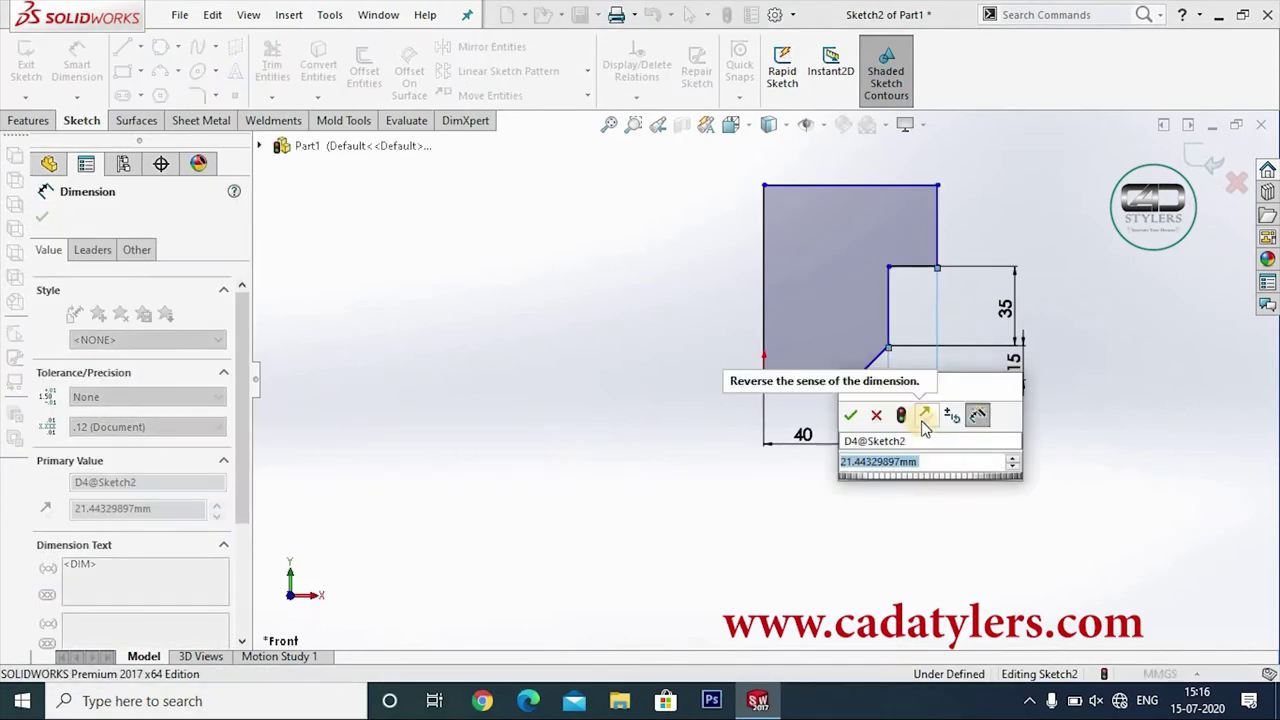
type("20")
key("Return")
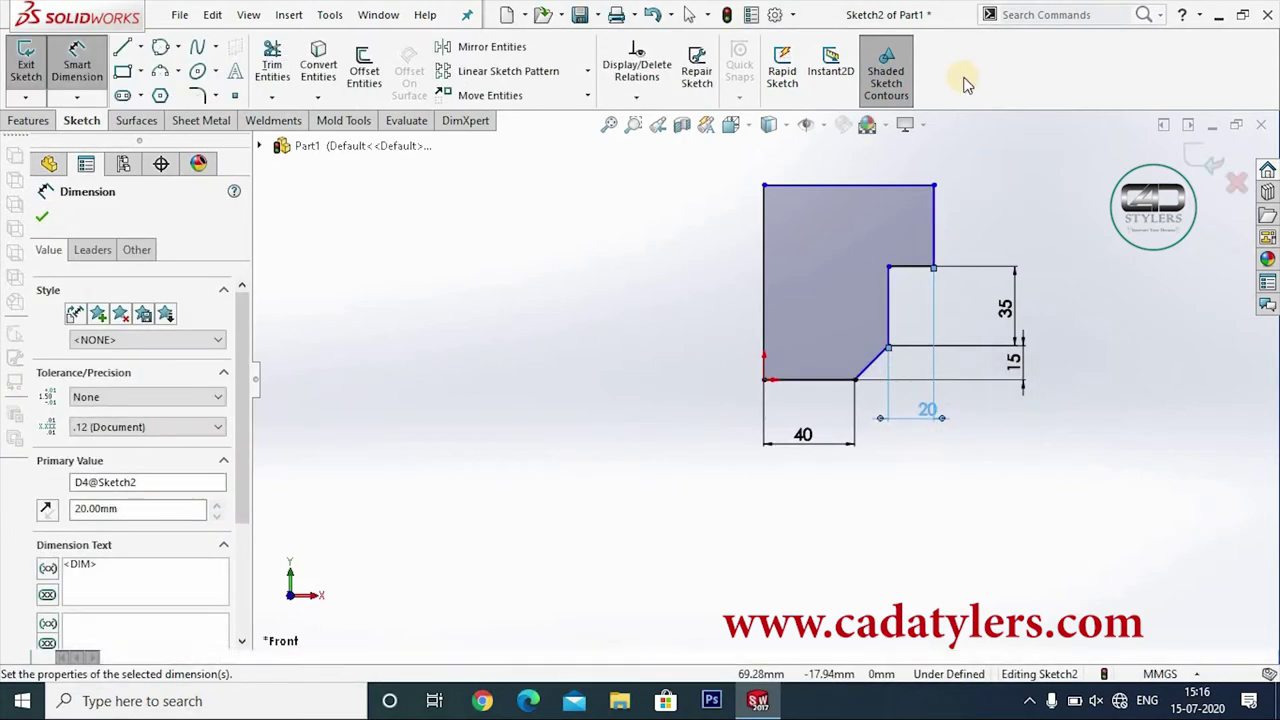
left_click(933, 243)
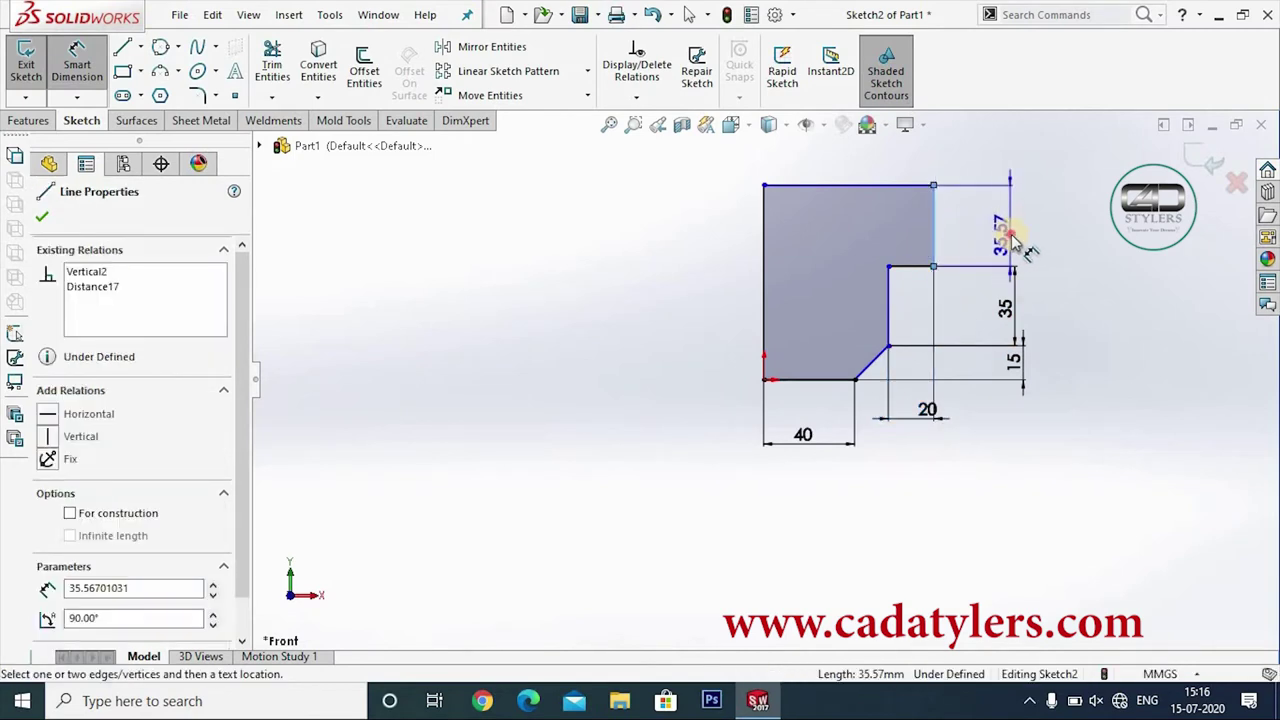
left_click(1013, 243)
type("35")
key("Return")
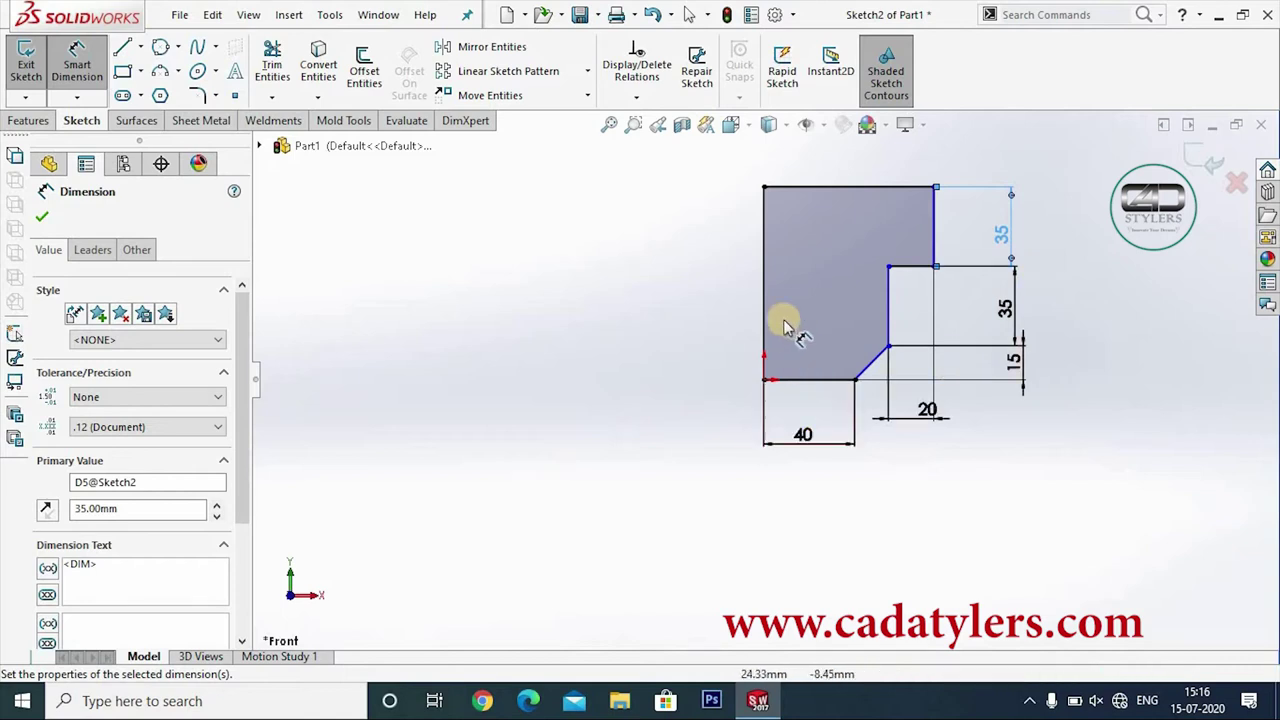
- Add a 75 mm overall width dimension and exit the sketch
left_click(763, 283)
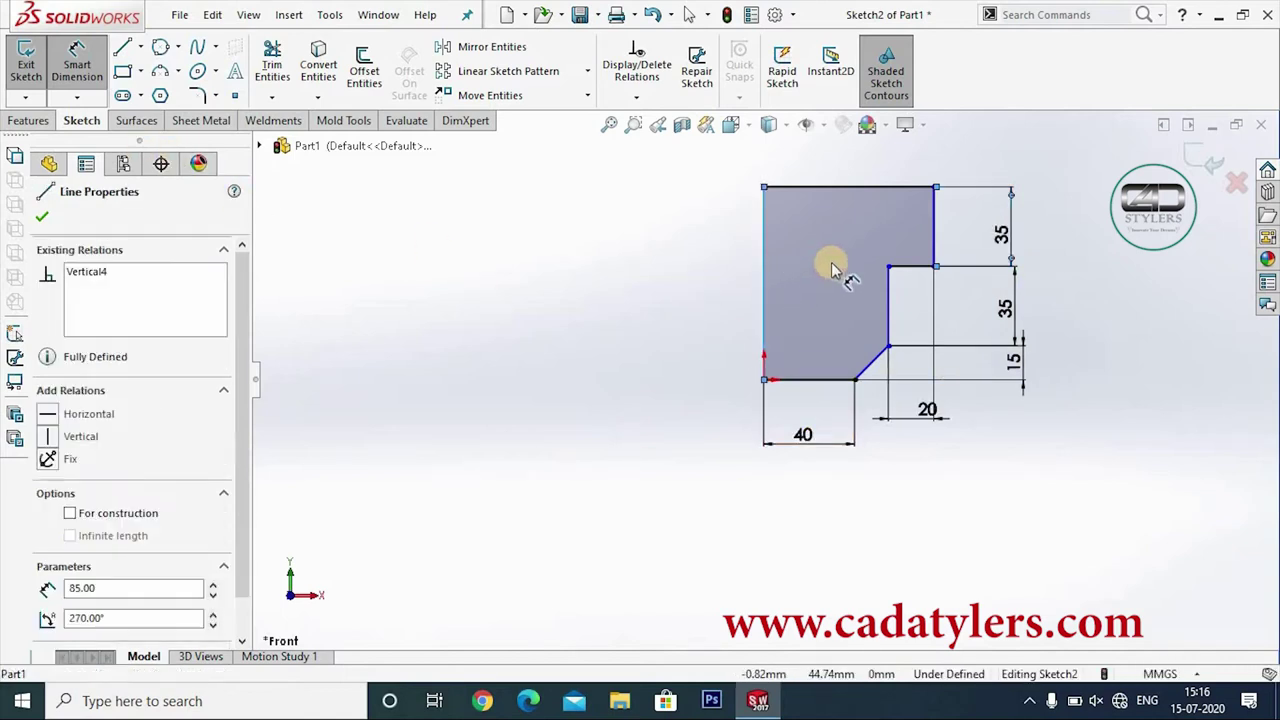
left_click(930, 312)
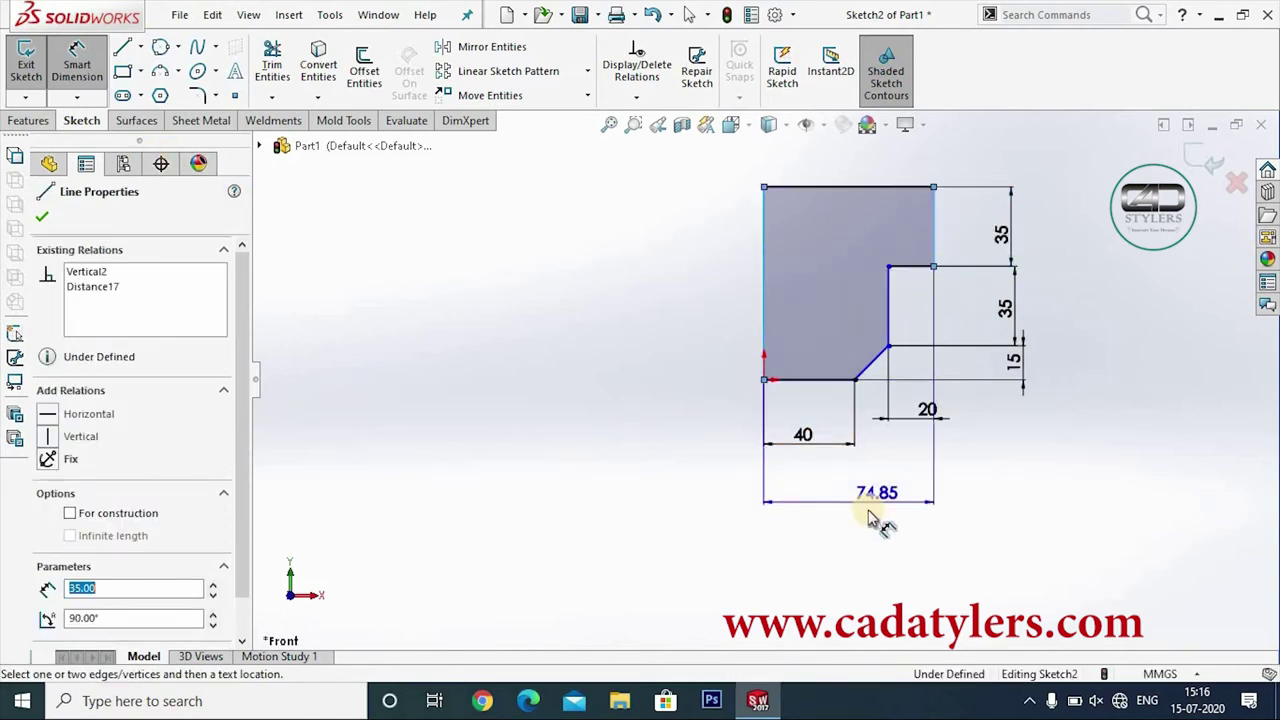
left_click(860, 504)
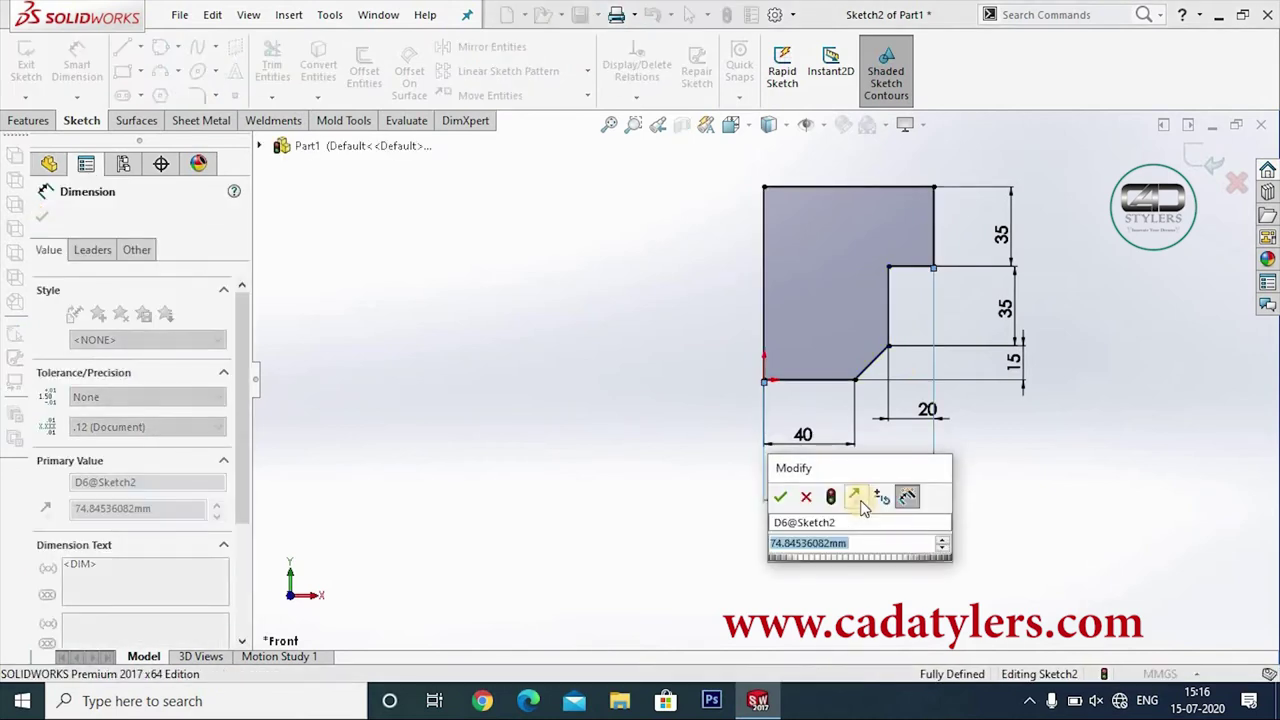
type("75")
key("Return")
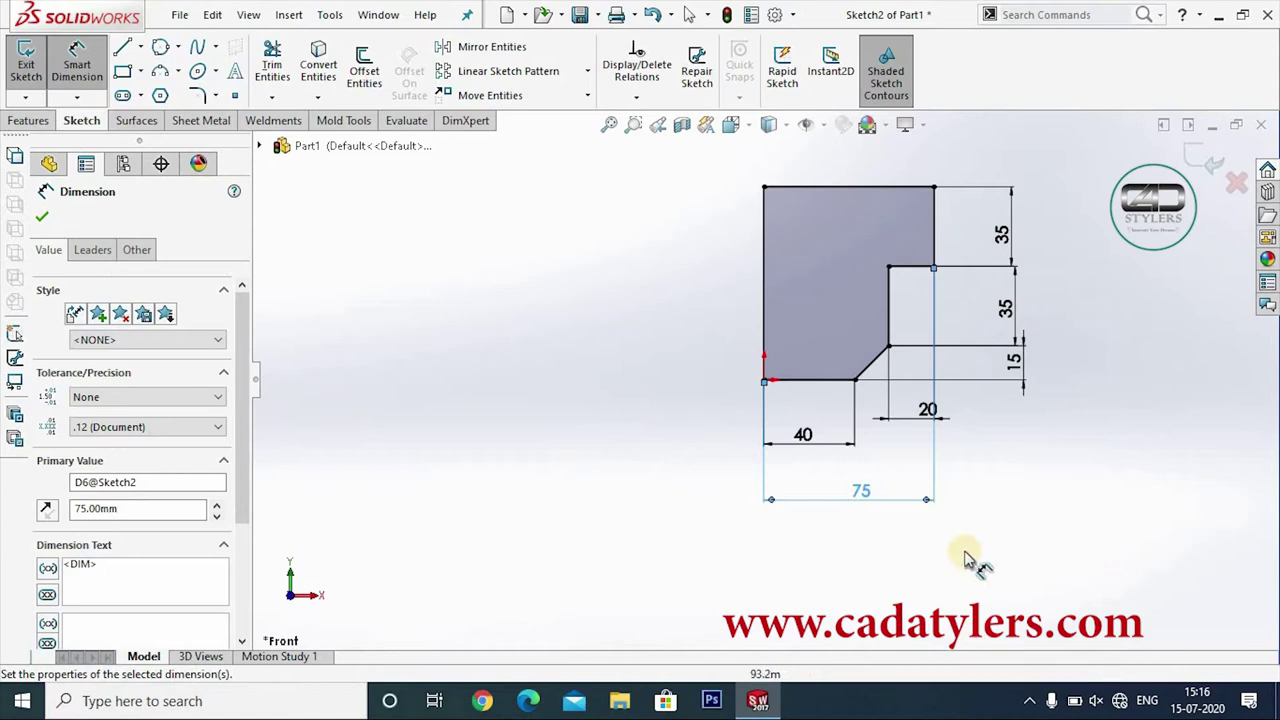
left_click(1192, 164)
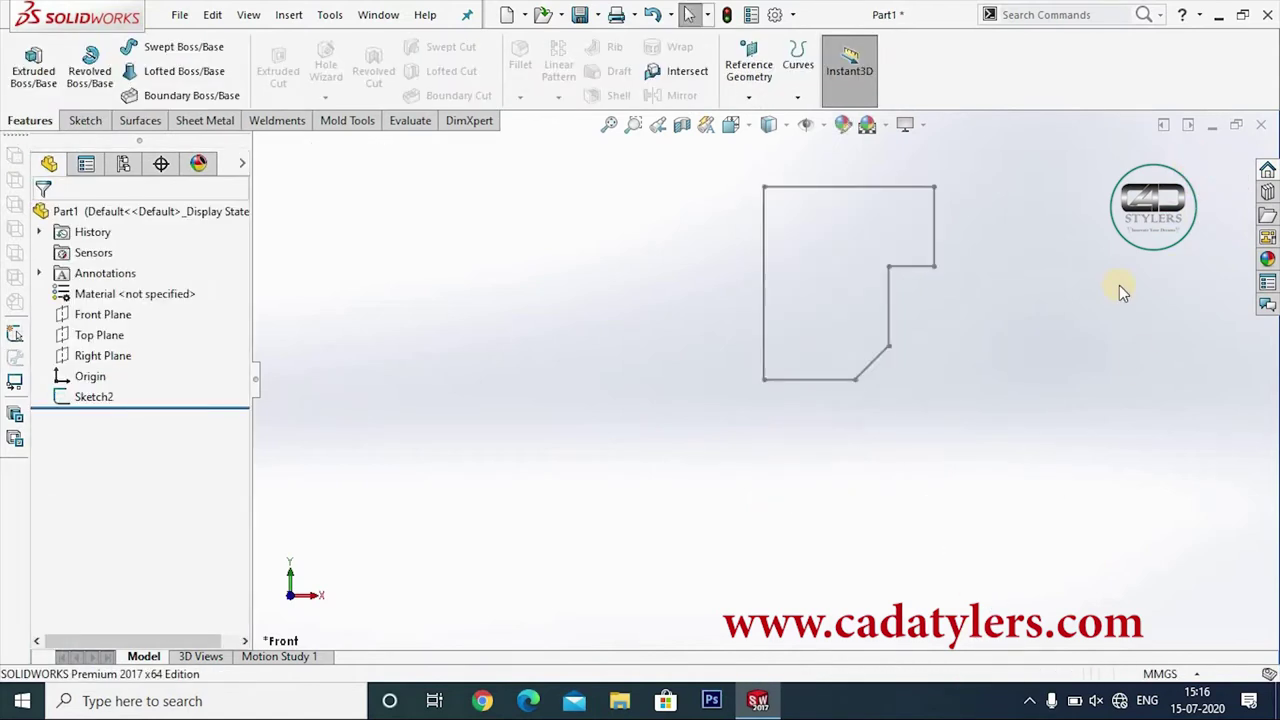
- Revolve Sketch2 360° about its left vertical line into Revolve1
left_click(108, 404)
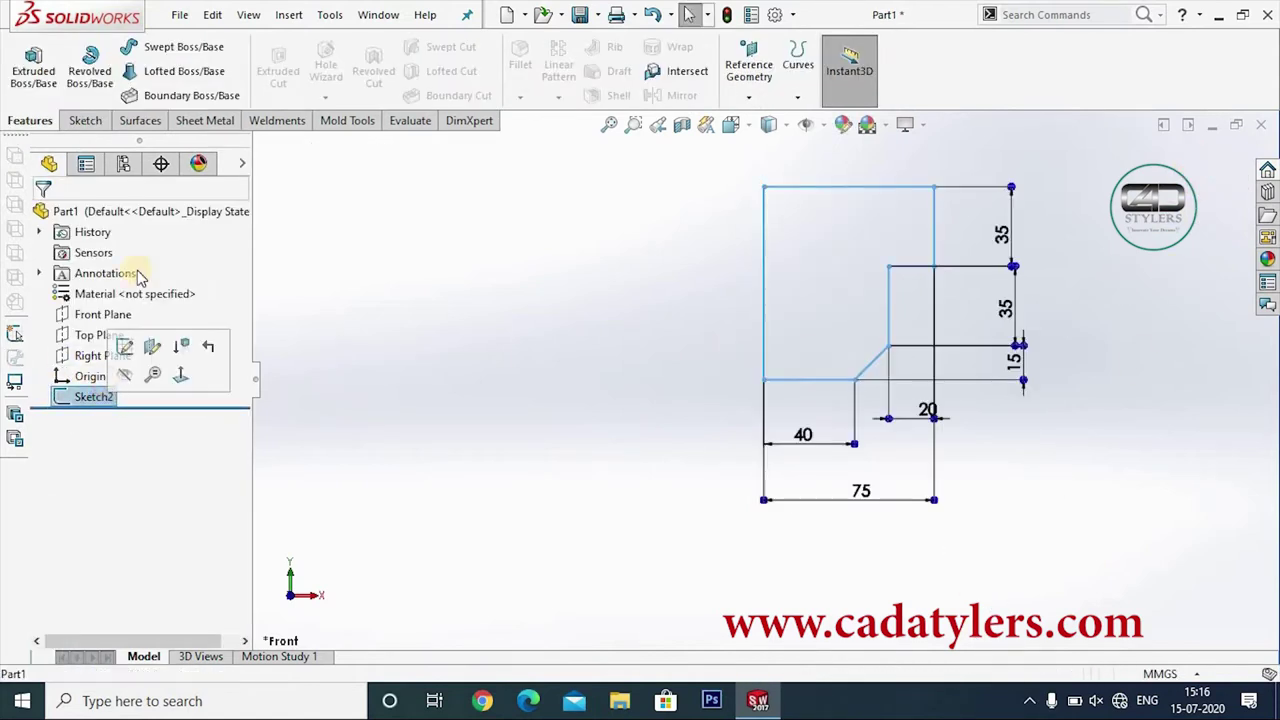
left_click(86, 78)
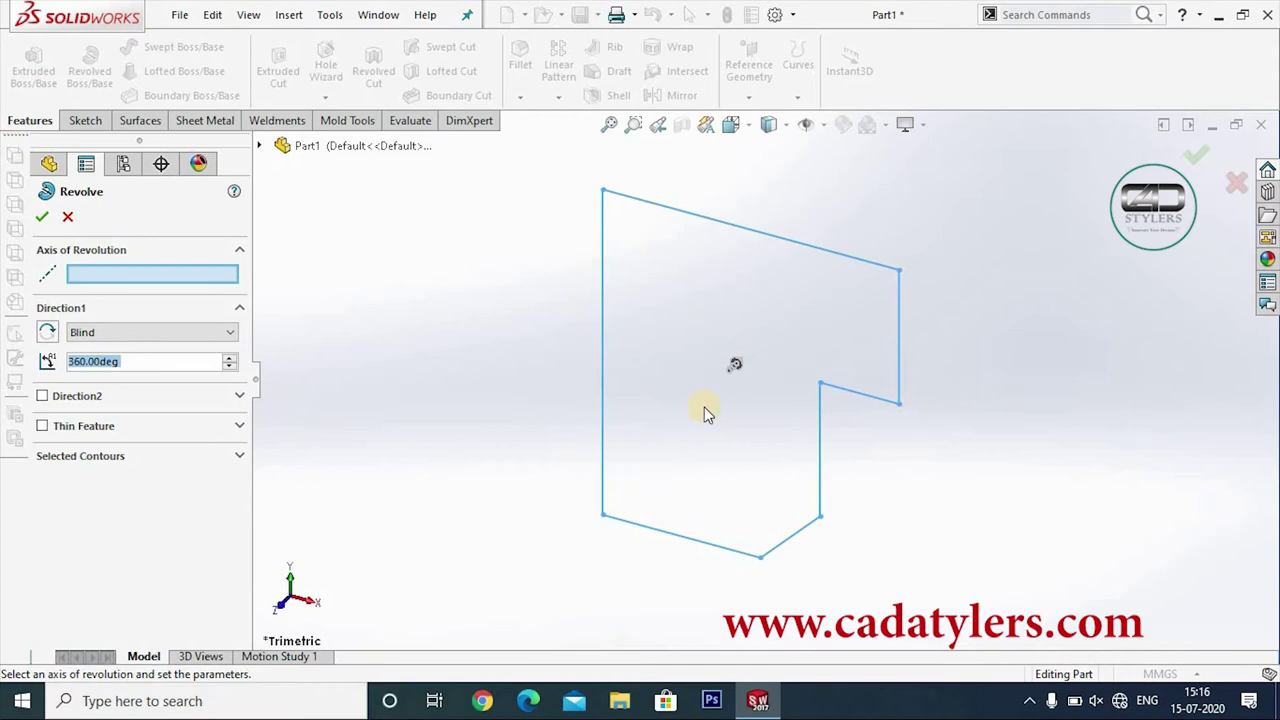
left_click(604, 349)
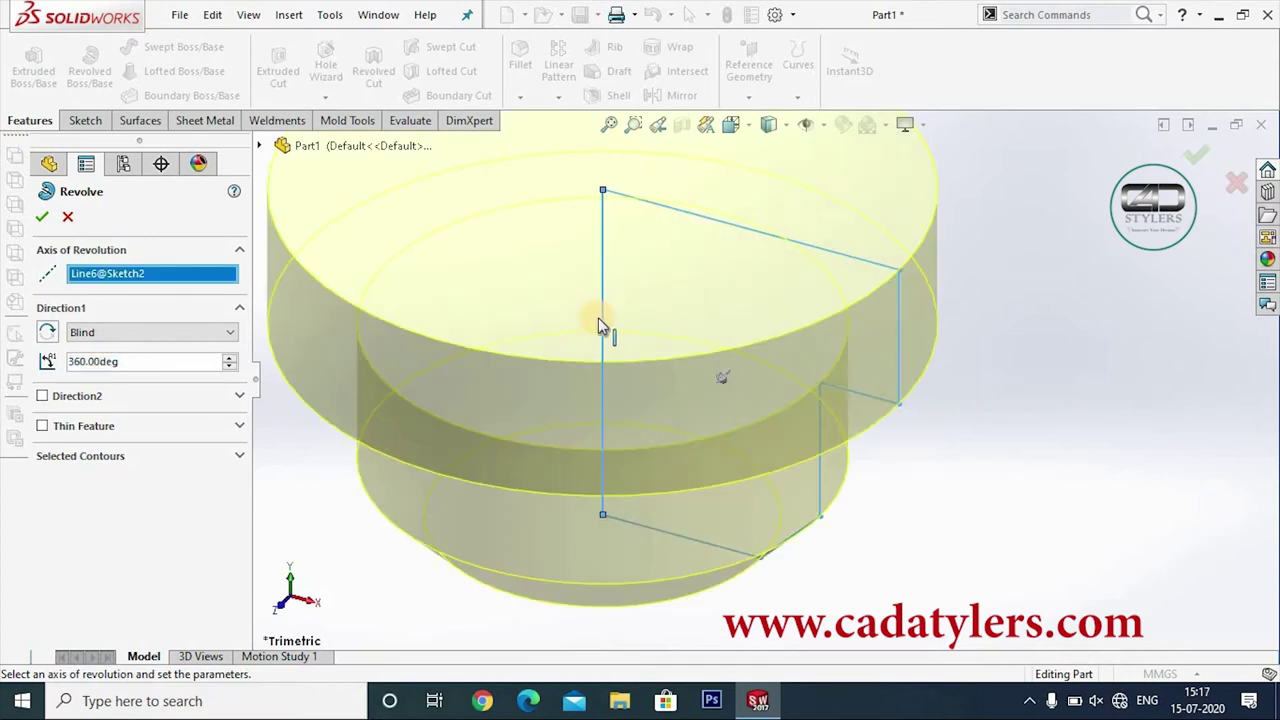
scroll(995, 455, "up", 5)
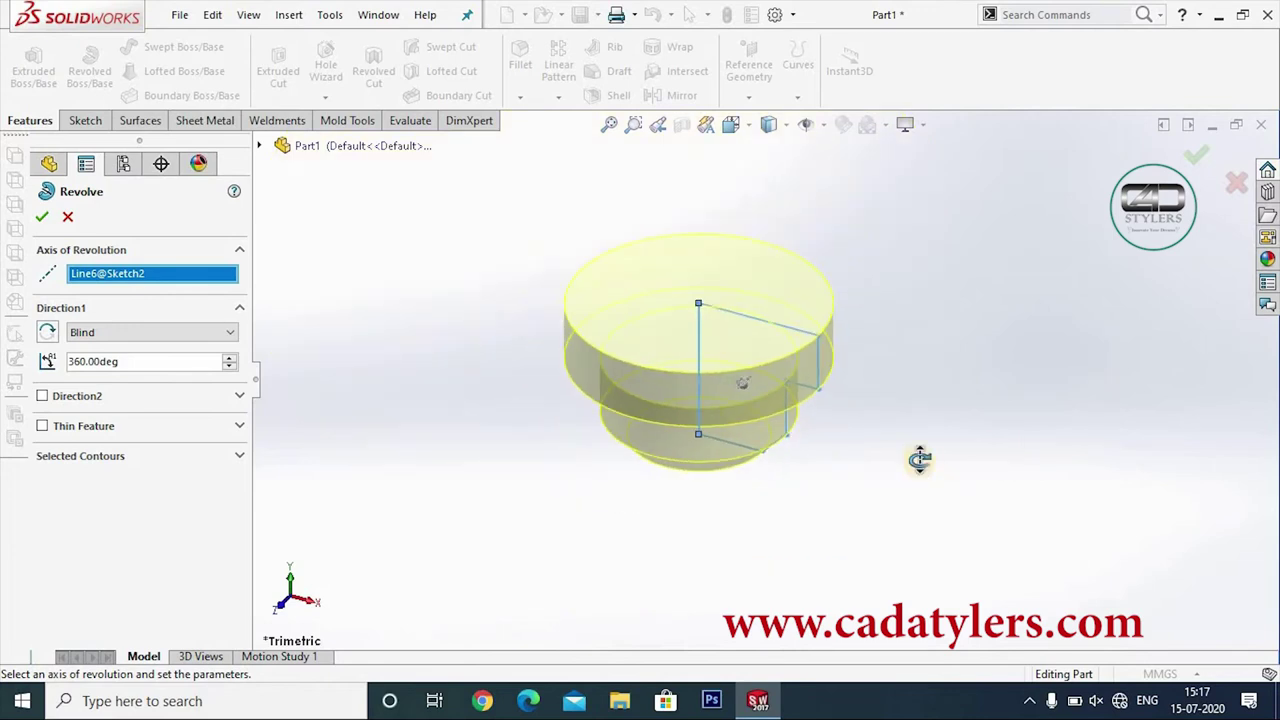
middle_click_drag(920, 457, 909, 423)
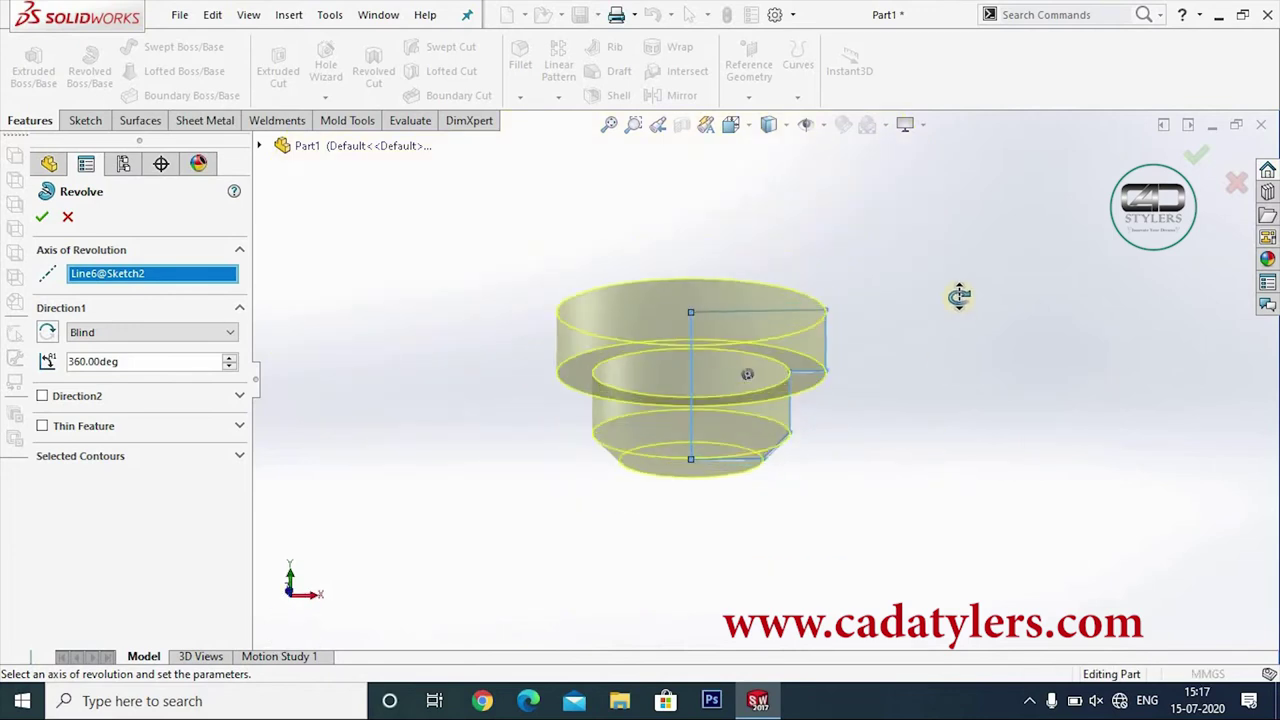
left_click(42, 216)
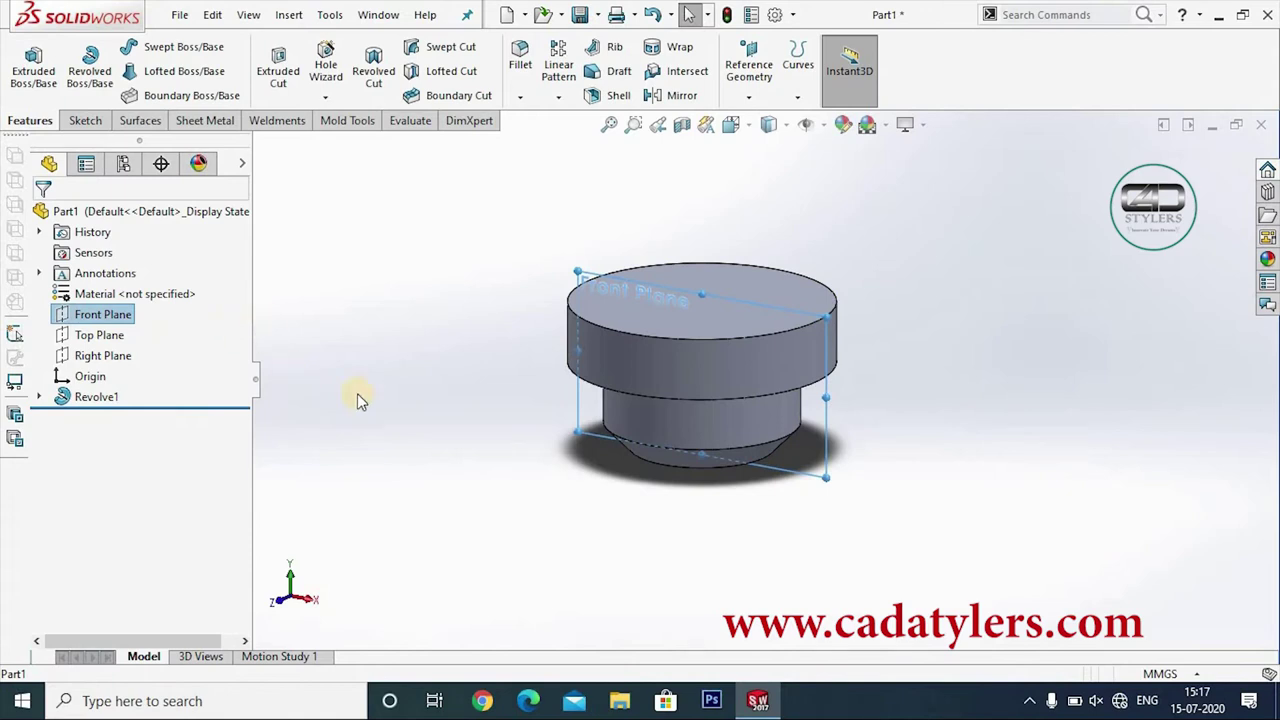
- Edit Revolve1 to use the upper right vertical line (Line4) as its axis
middle_click_drag(476, 313, 489, 363)
left_click(397, 307)
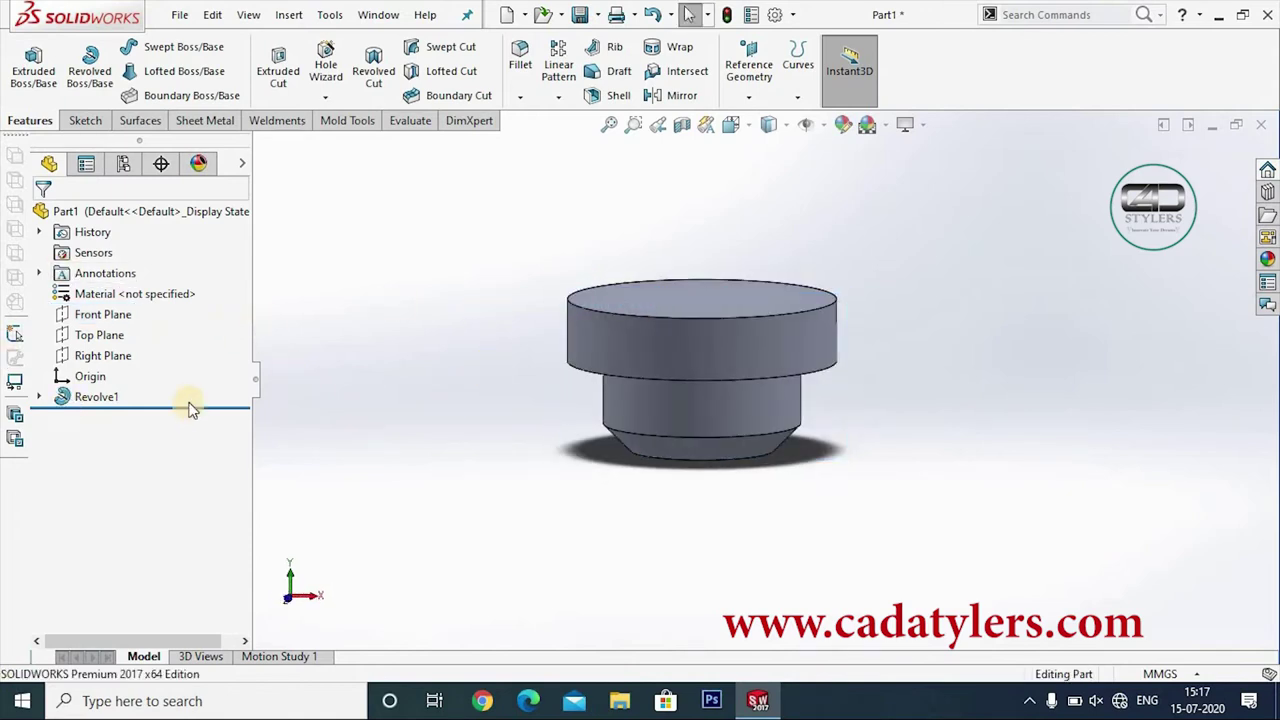
right_click(100, 397)
left_click(146, 284)
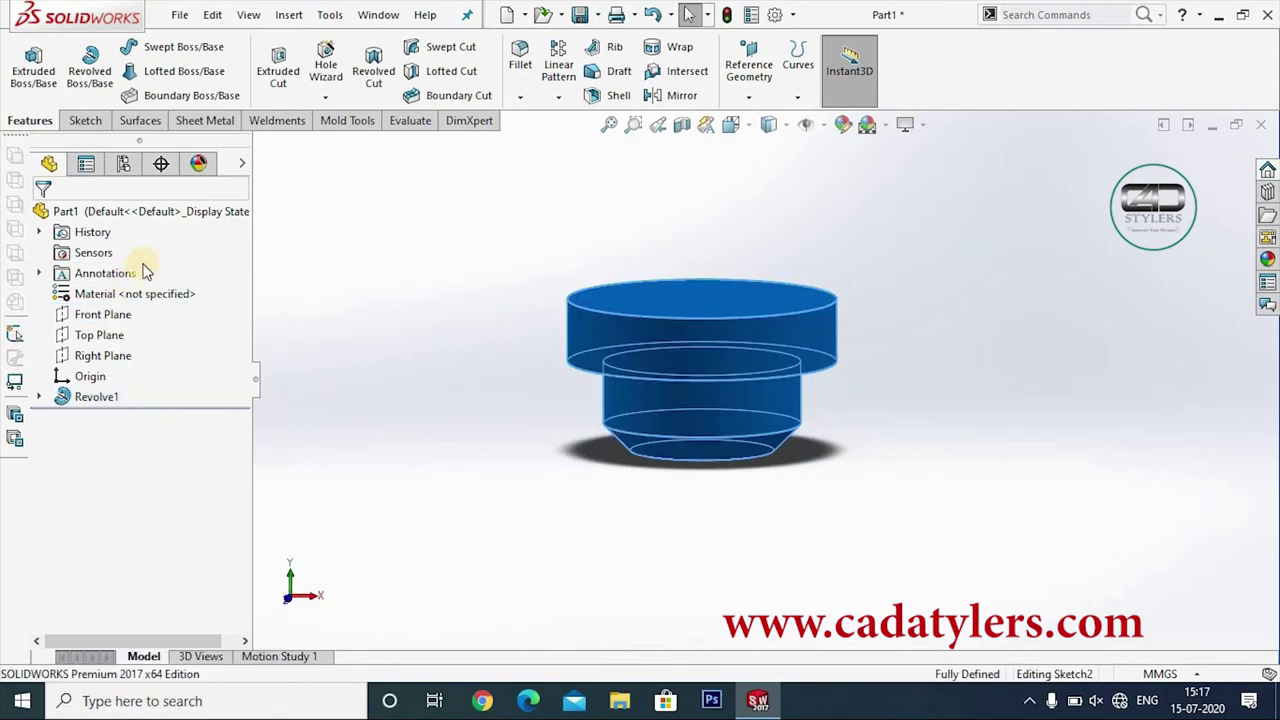
right_click(140, 275)
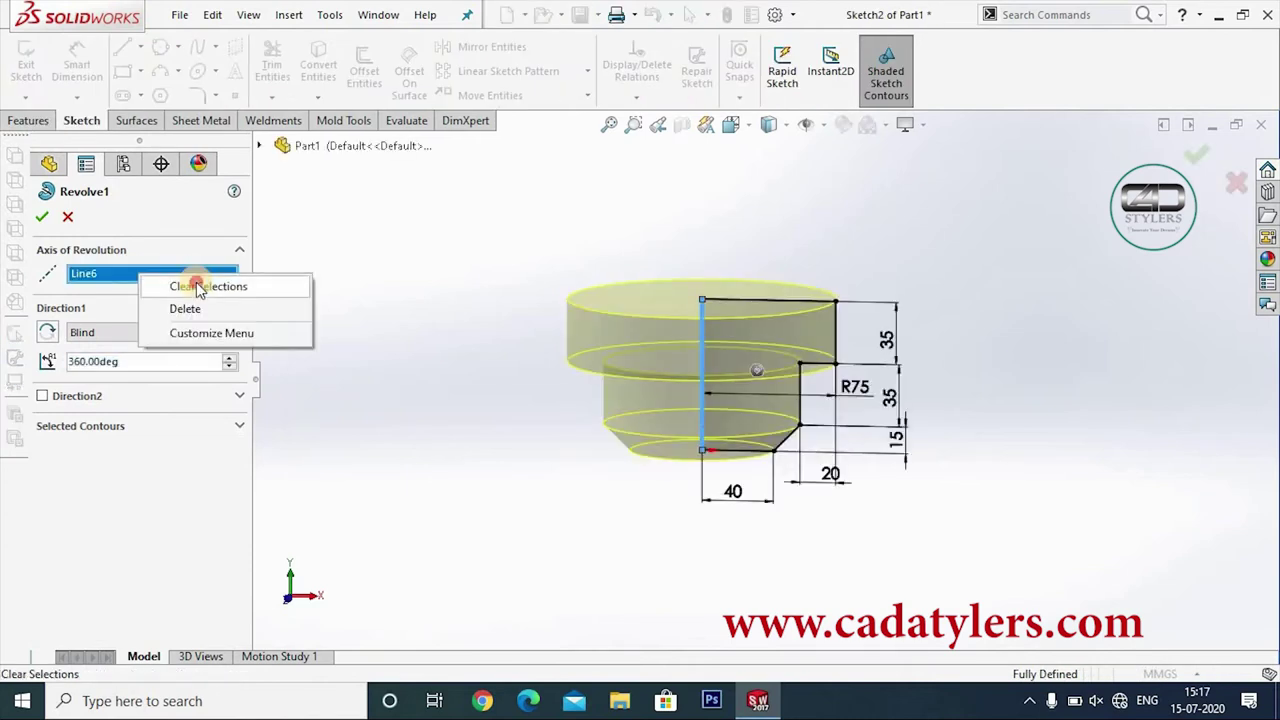
left_click(199, 288)
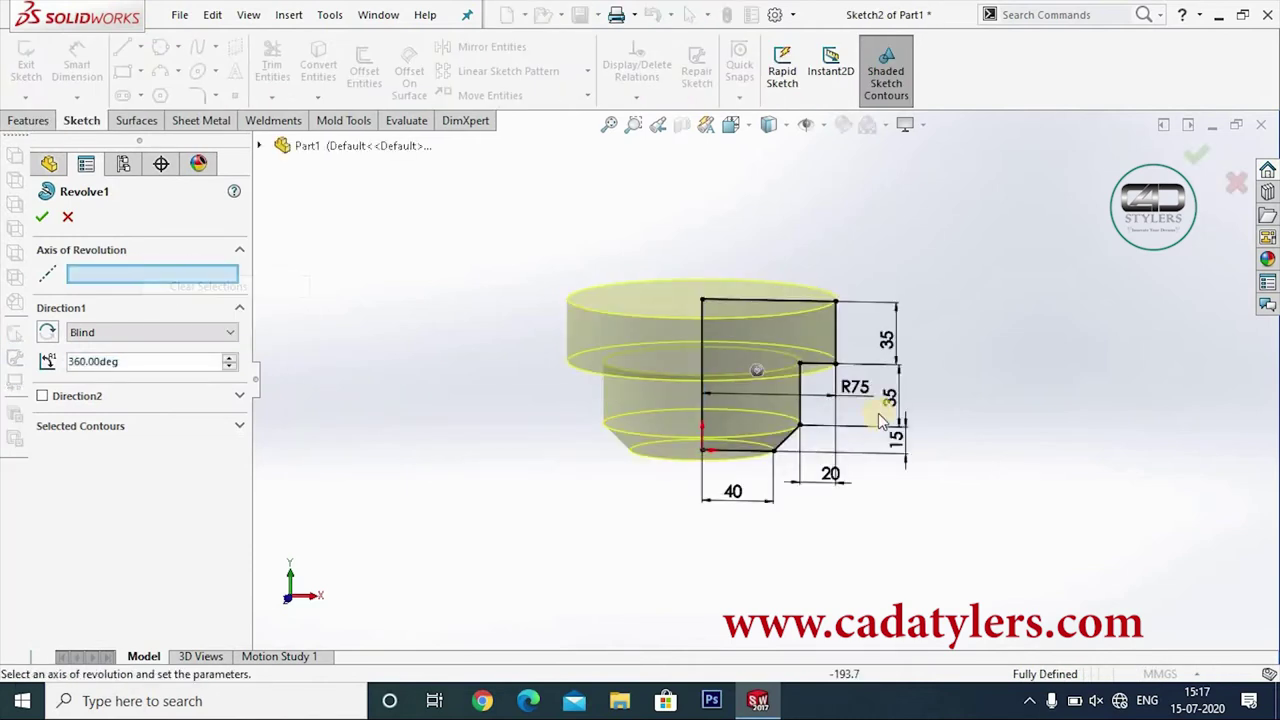
left_click(836, 332)
mouse_move(1088, 397)
middle_mouse_down()
mouse_move(1094, 240)
mouse_move(1080, 266)
mouse_move(808, 350)
middle_mouse_up()
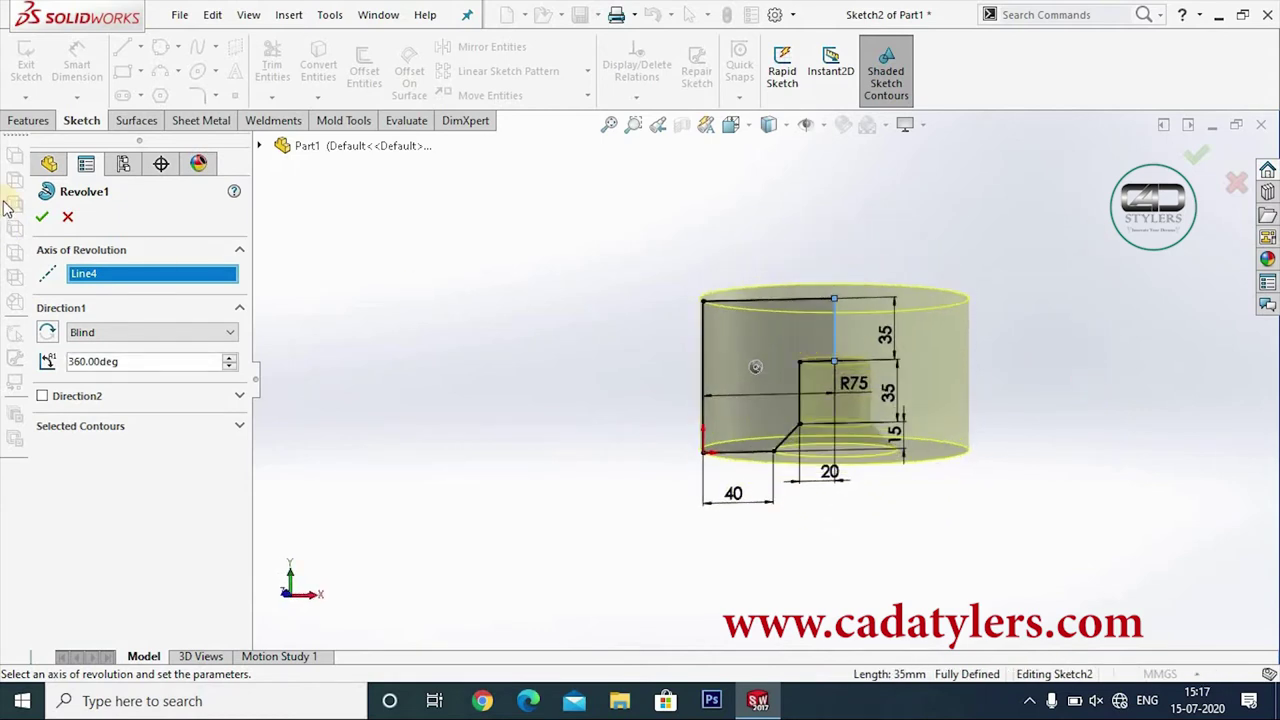
left_click(42, 216)
- Edit Revolve1 again to revolve about the 40 mm bottom horizontal line (Line7)
mouse_move(552, 331)
middle_mouse_down()
mouse_move(554, 274)
mouse_move(560, 403)
middle_mouse_up()
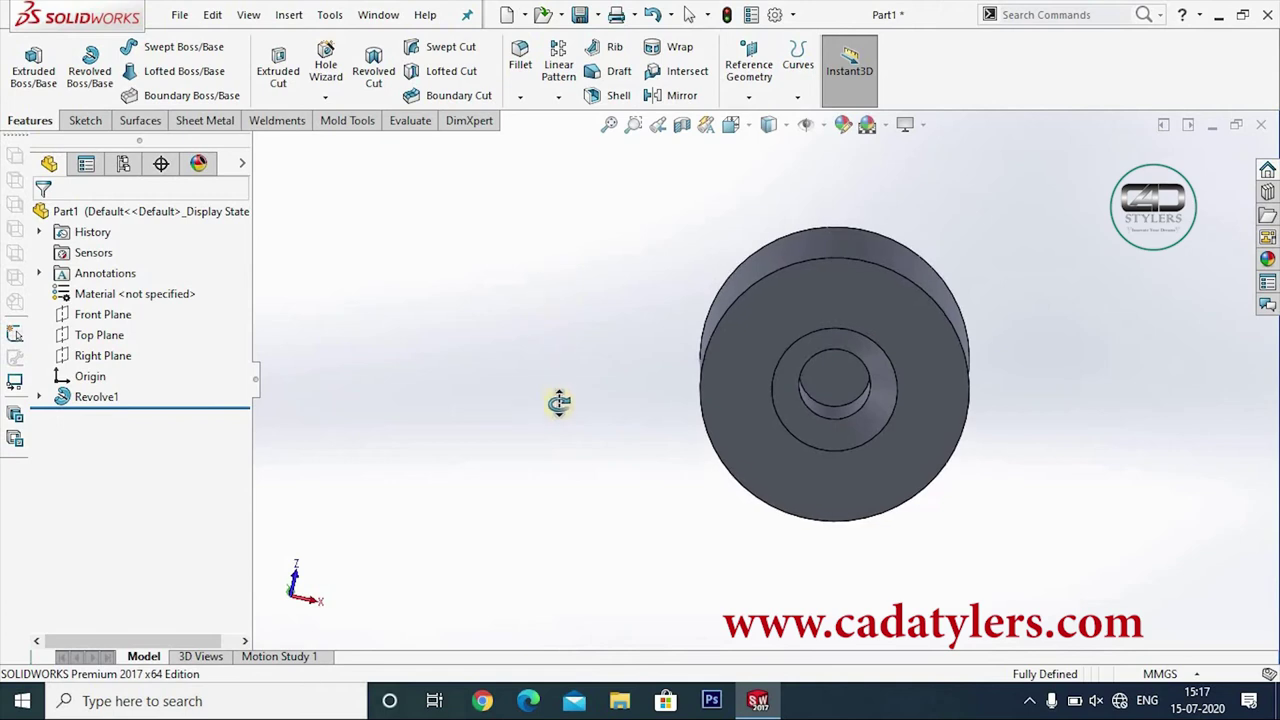
right_click(98, 396)
left_click(115, 294)
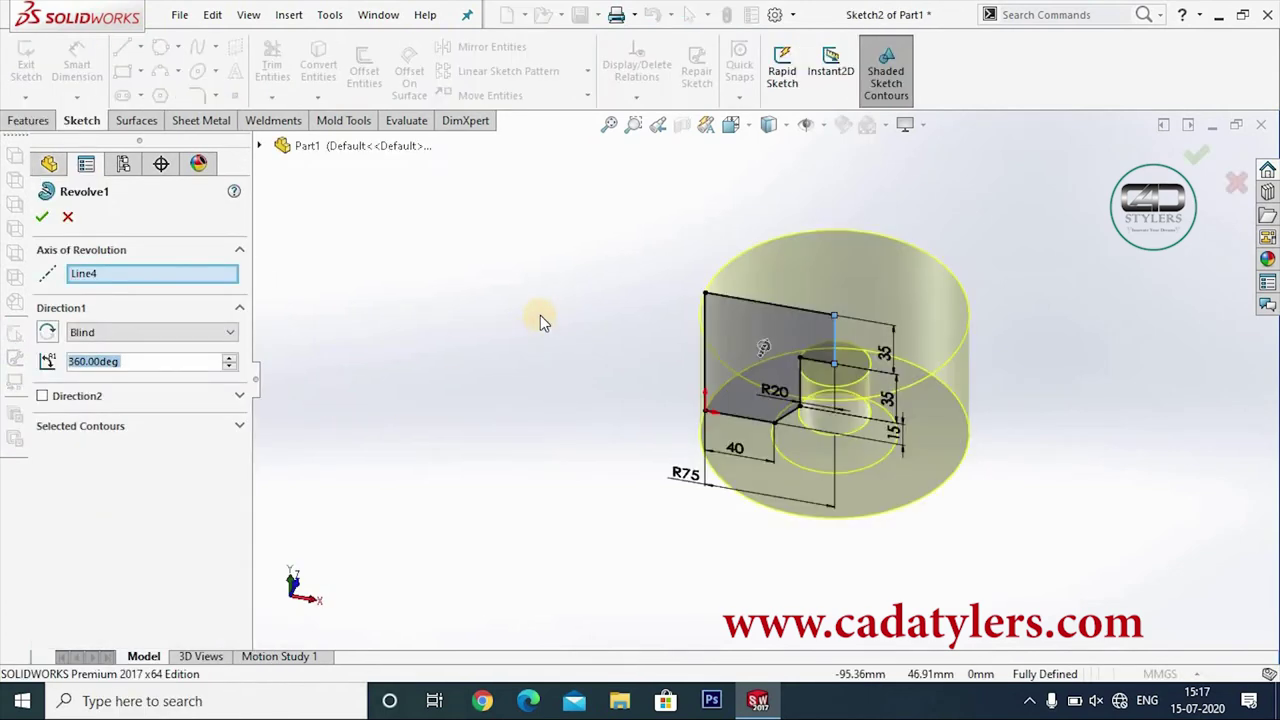
middle_click_drag(540, 322, 290, 295)
right_click(151, 277)
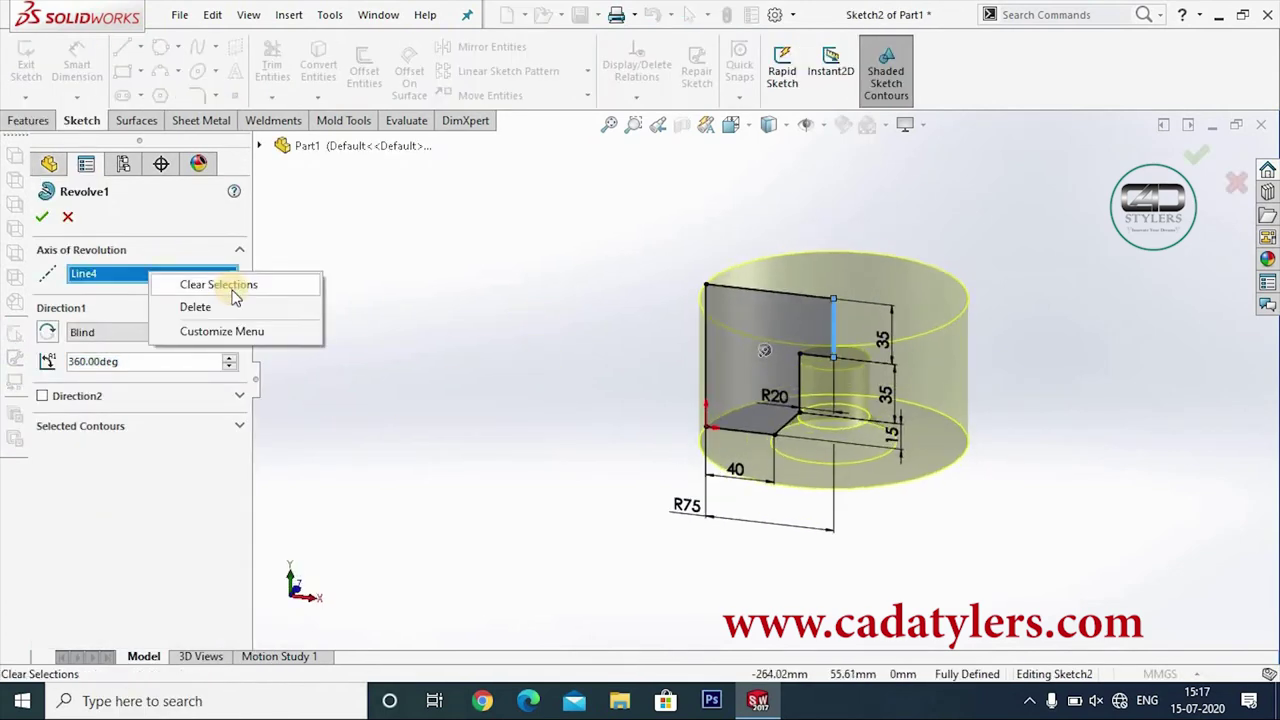
left_click(316, 313)
middle_click_drag(474, 437, 558, 483)
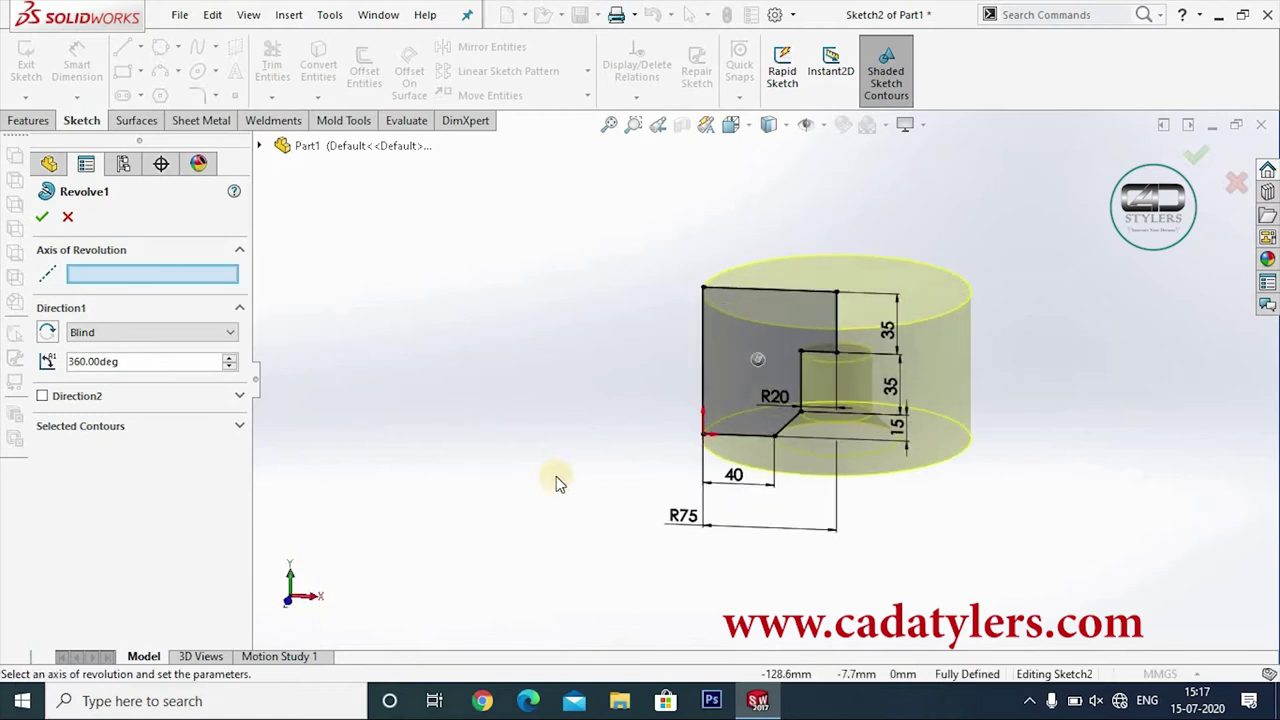
left_click(735, 436)
mouse_move(1110, 527)
middle_mouse_down()
mouse_move(983, 463)
mouse_move(1023, 469)
middle_mouse_up()
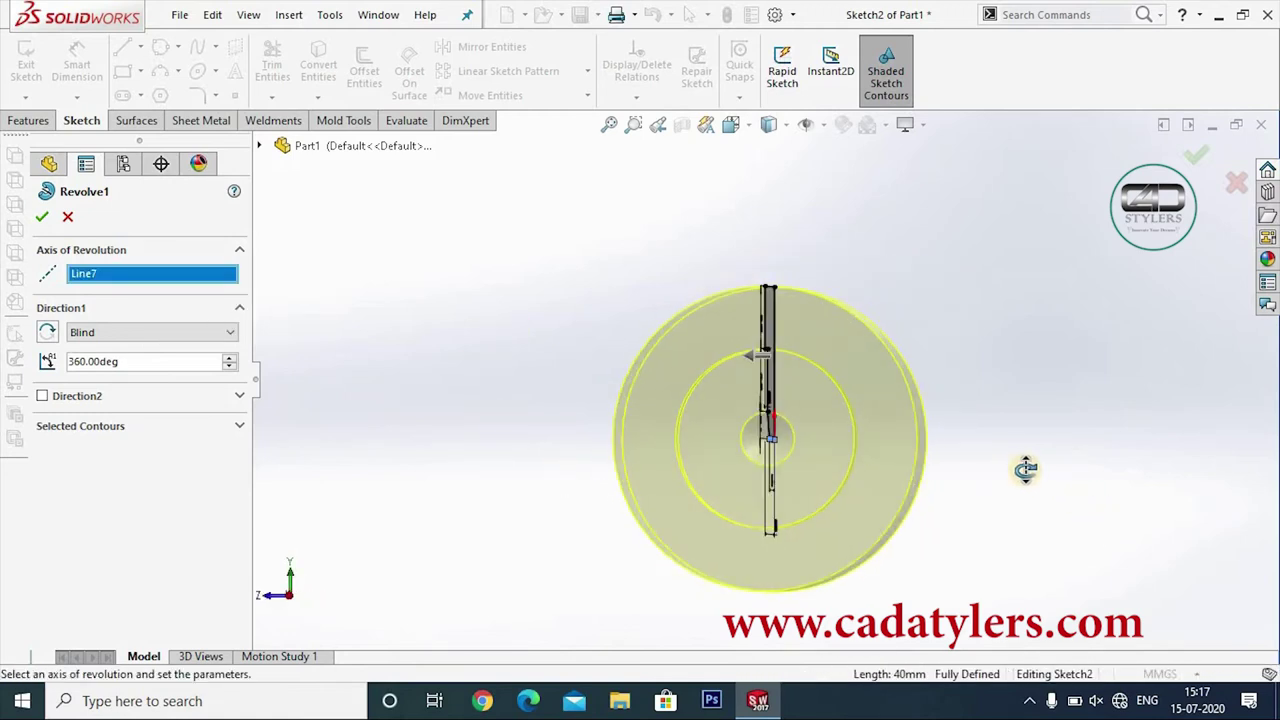
left_click(42, 222)
mouse_move(543, 380)
middle_mouse_down()
mouse_move(491, 303)
mouse_move(617, 383)
mouse_move(594, 451)
mouse_move(517, 434)
mouse_move(563, 266)
mouse_move(110, 365)
mouse_move(683, 157)
middle_mouse_up()
- Apply a Top Plane Section View and orbit to inspect the stepped bore
left_click(683, 127)
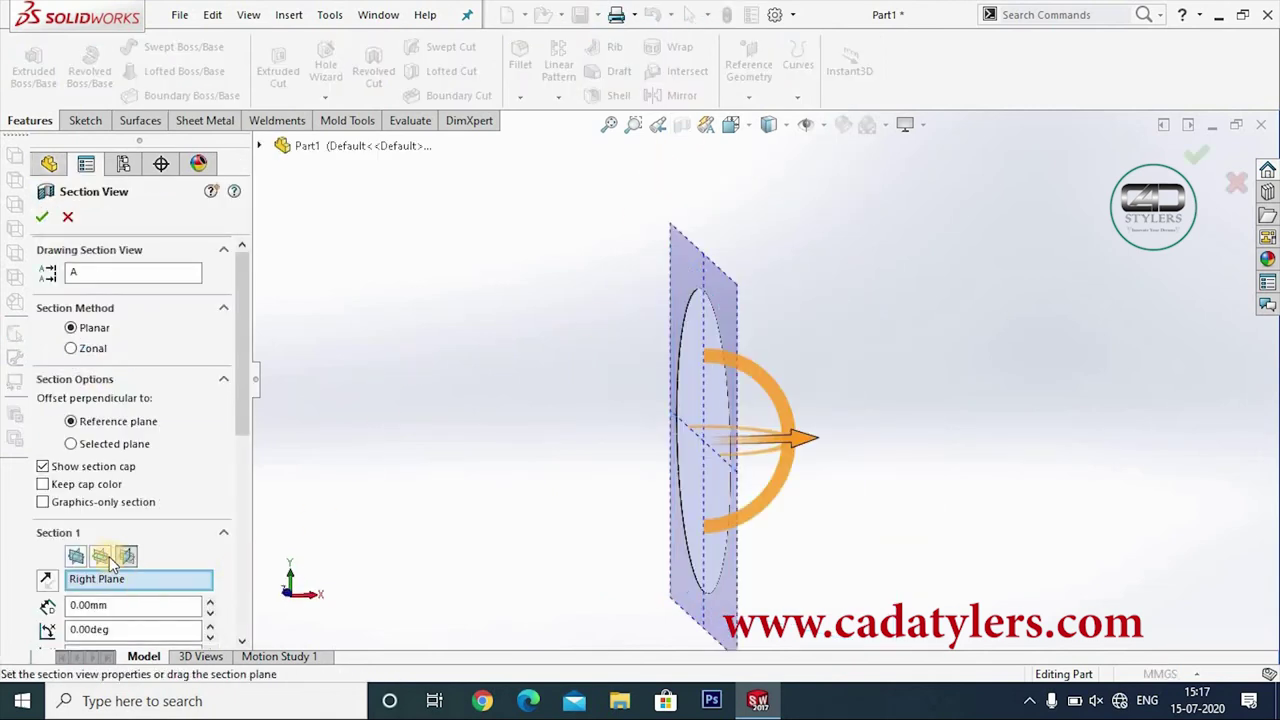
left_click(102, 557)
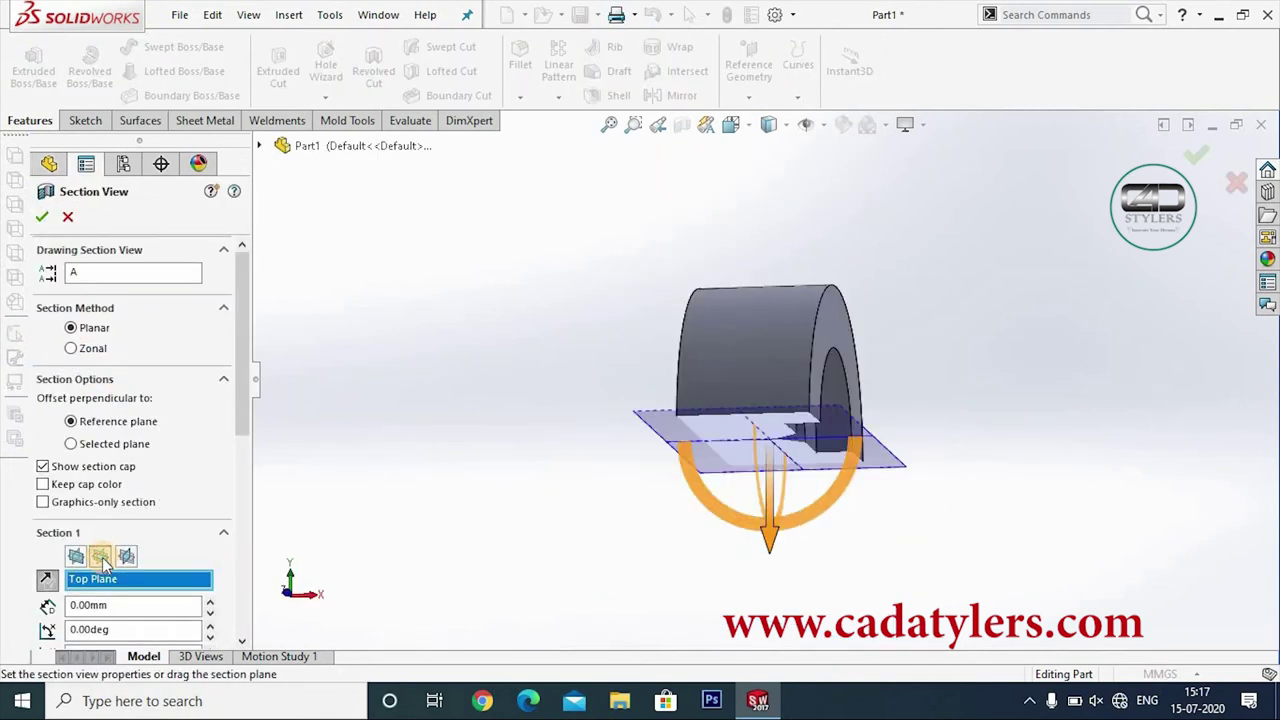
left_click(41, 218)
mouse_move(589, 420)
middle_mouse_down()
mouse_move(497, 331)
mouse_move(446, 415)
mouse_move(469, 371)
middle_mouse_up()
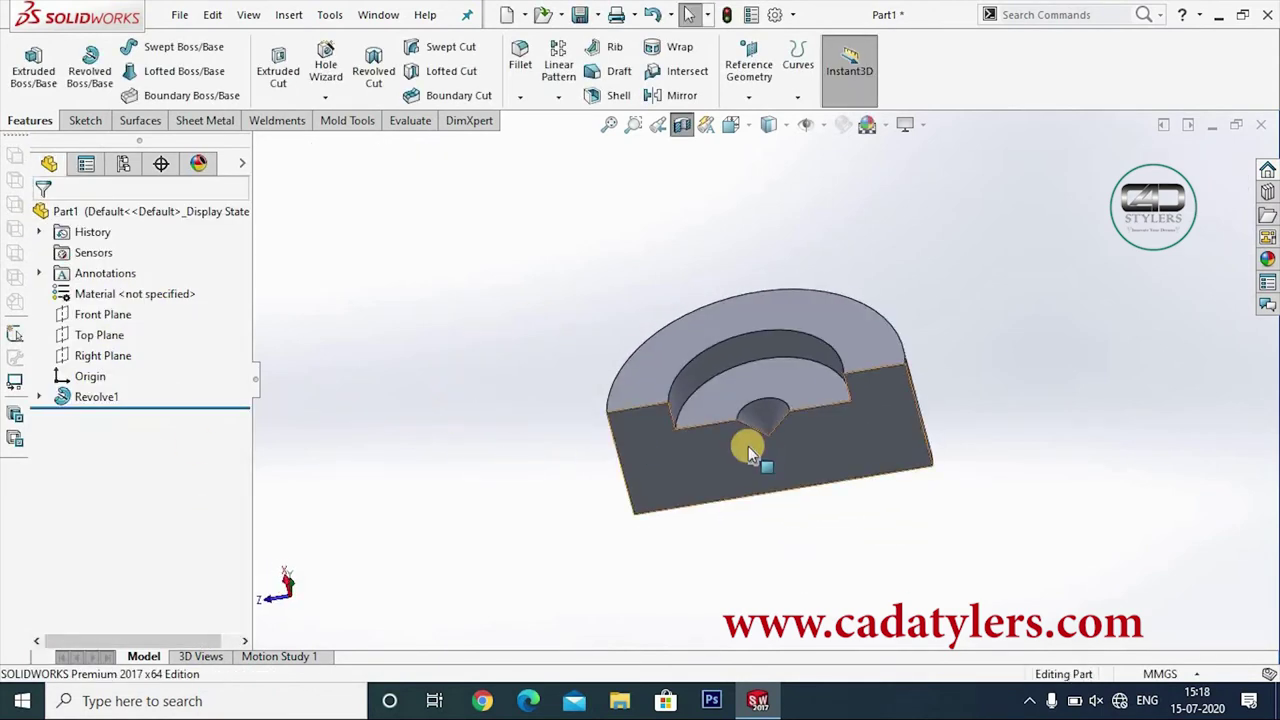
scroll(748, 446, "up", 3)
scroll(805, 420, "down", 3)
mouse_move(805, 420)
middle_mouse_down()
mouse_move(711, 306)
mouse_move(714, 434)
mouse_move(729, 377)
middle_mouse_up()
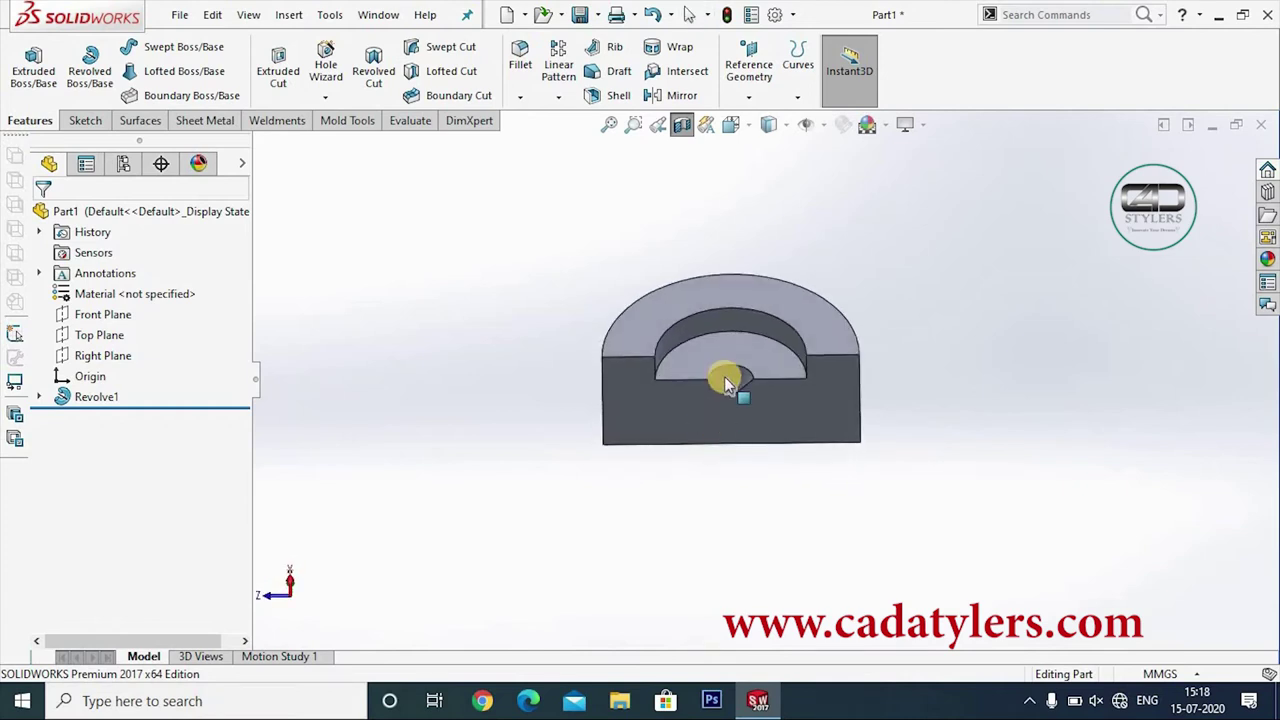
- Turn off the section view and change Revolve1's axis to the top line (Line5)
left_click(681, 124)
right_click(96, 396)
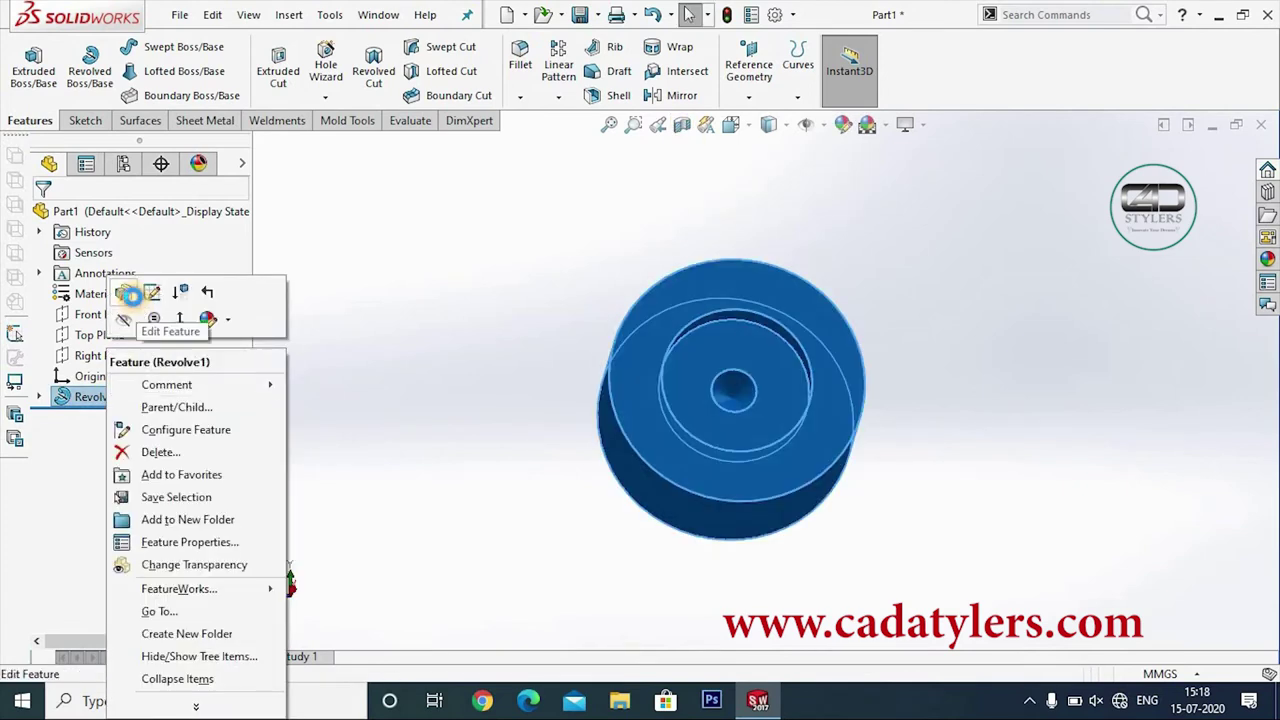
left_click(131, 294)
mouse_move(414, 363)
middle_mouse_down()
mouse_move(371, 309)
mouse_move(440, 586)
mouse_move(406, 486)
mouse_move(583, 566)
mouse_move(610, 540)
middle_mouse_up()
left_click(720, 284)
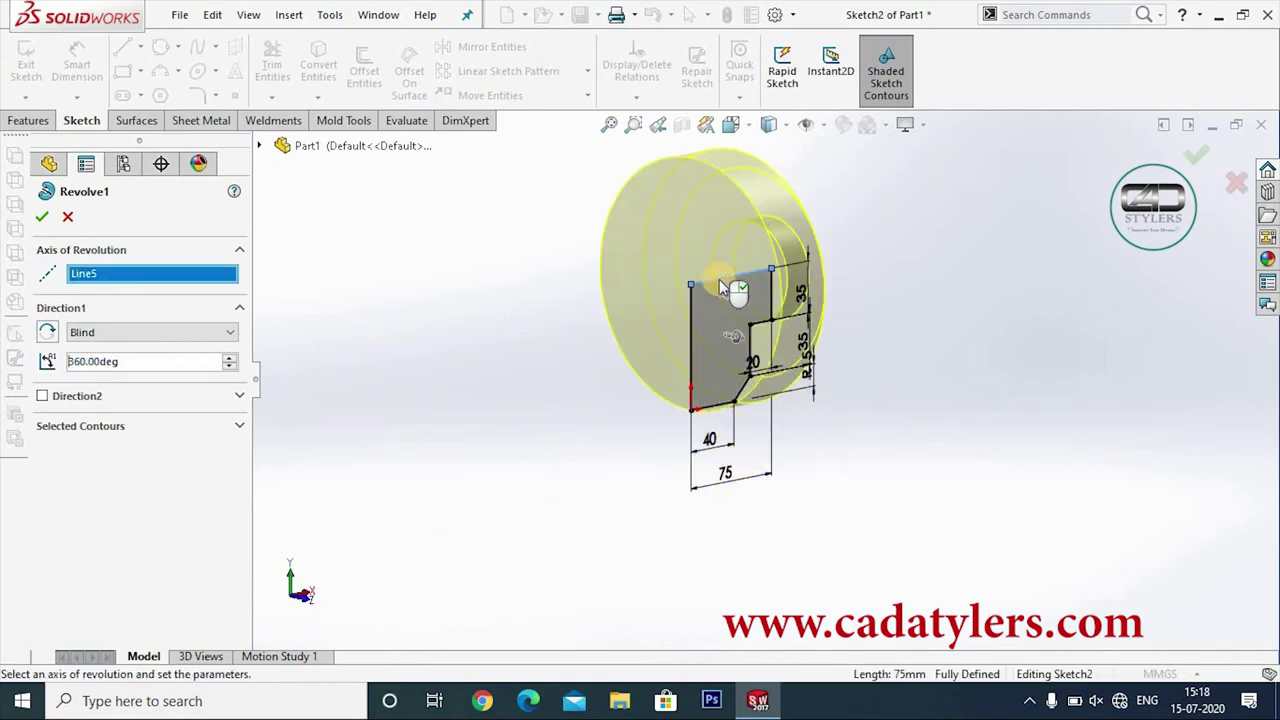
left_click(43, 215)
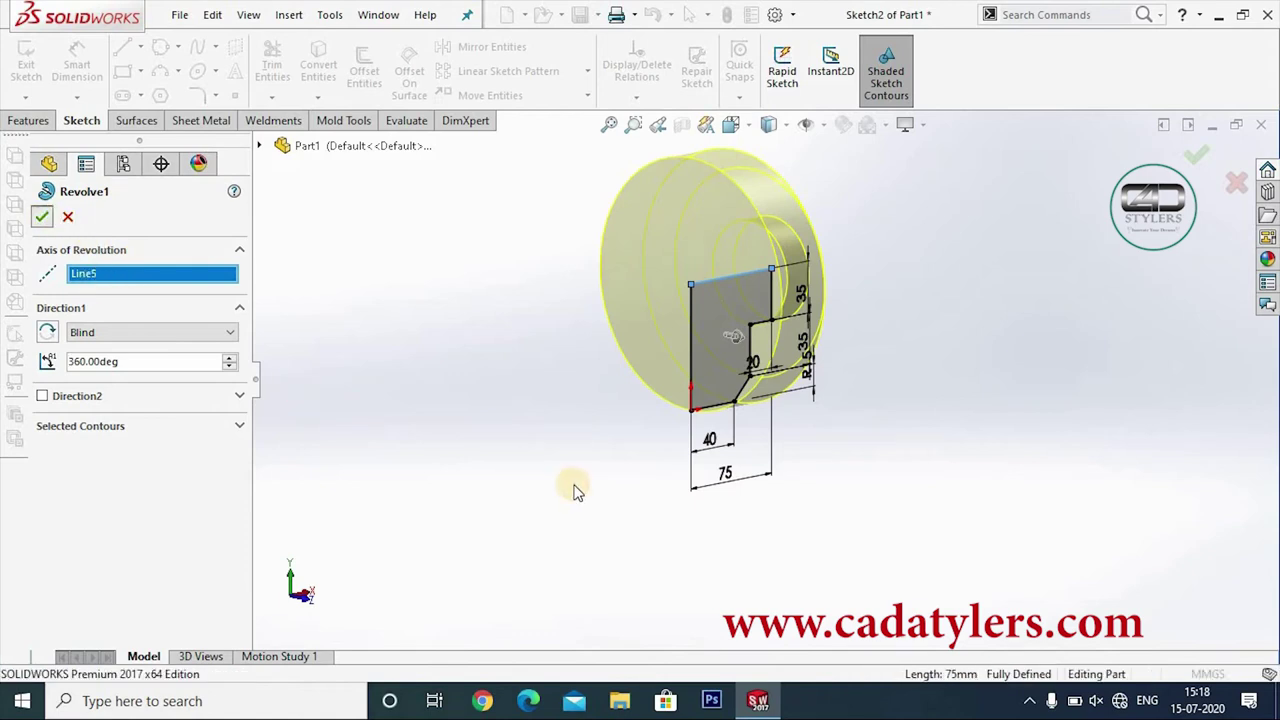
mouse_move(517, 489)
middle_mouse_down()
mouse_move(437, 423)
mouse_move(476, 383)
mouse_move(380, 258)
mouse_move(757, 394)
mouse_move(843, 300)
mouse_move(883, 346)
middle_mouse_up()
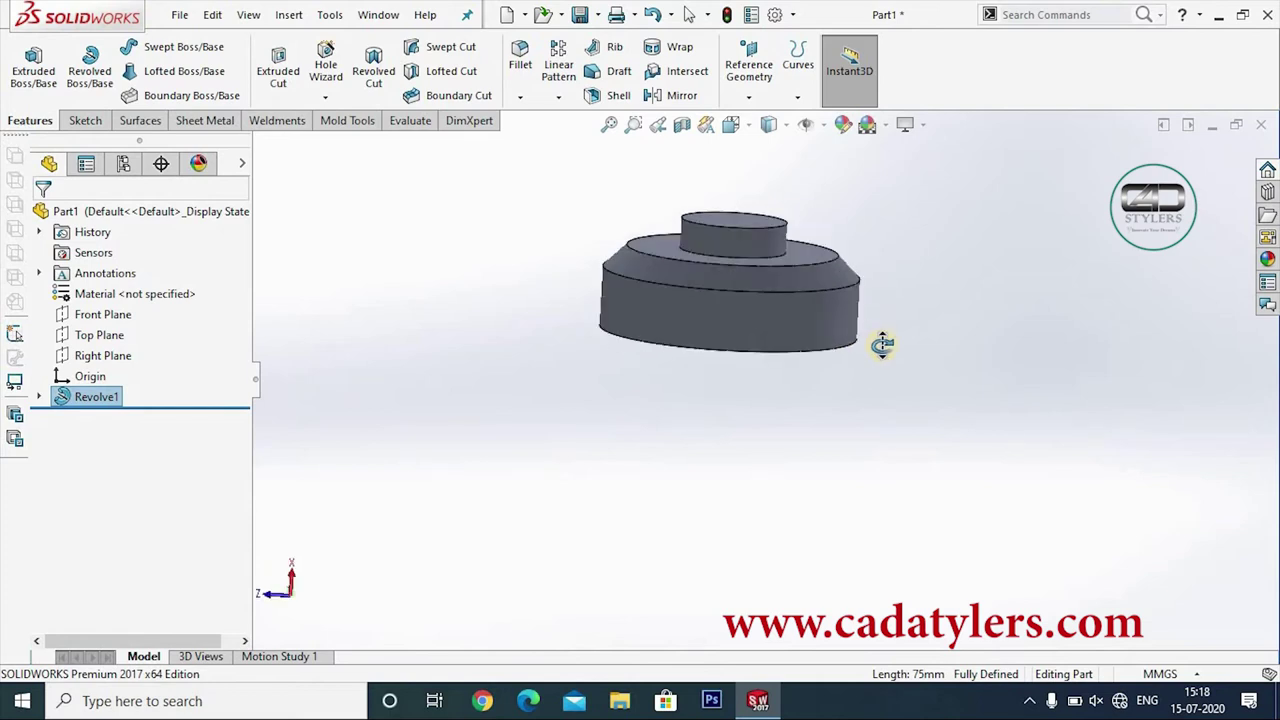
mouse_move(641, 461)
middle_mouse_down()
mouse_move(634, 503)
mouse_move(703, 427)
middle_mouse_up()
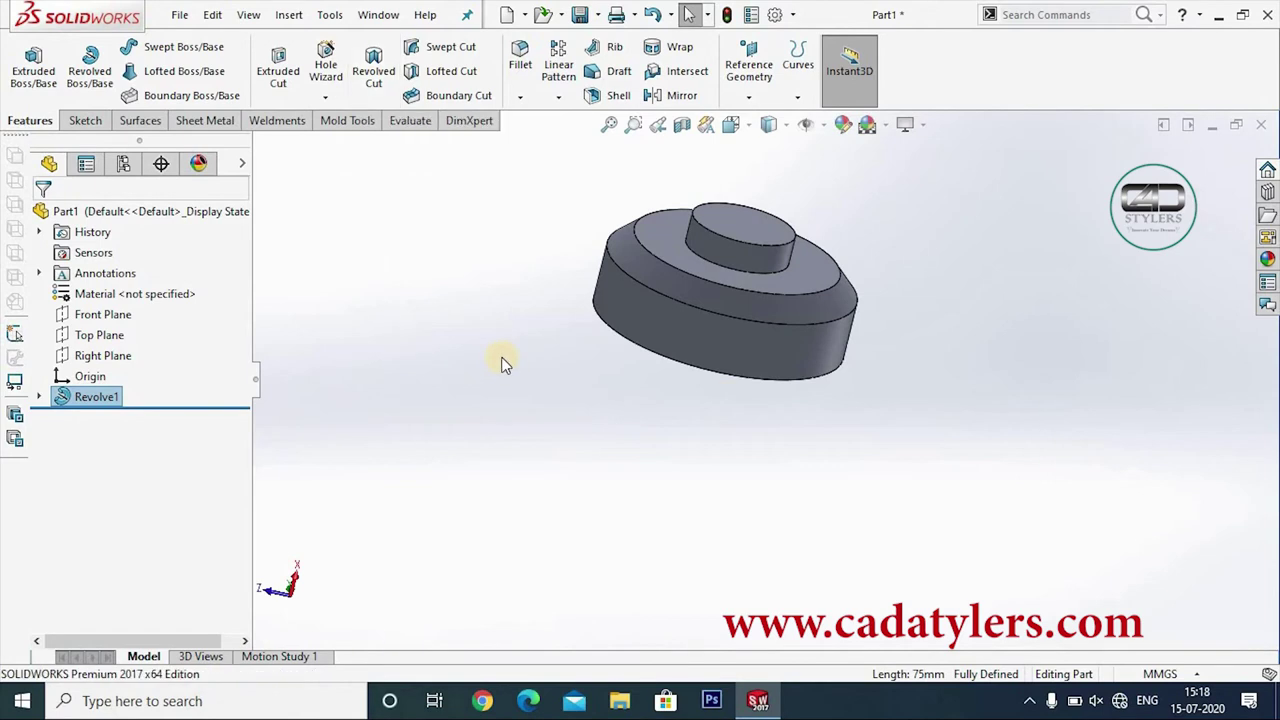
- Create a new part document and start working on its Front Plane
key("ctrl+n")
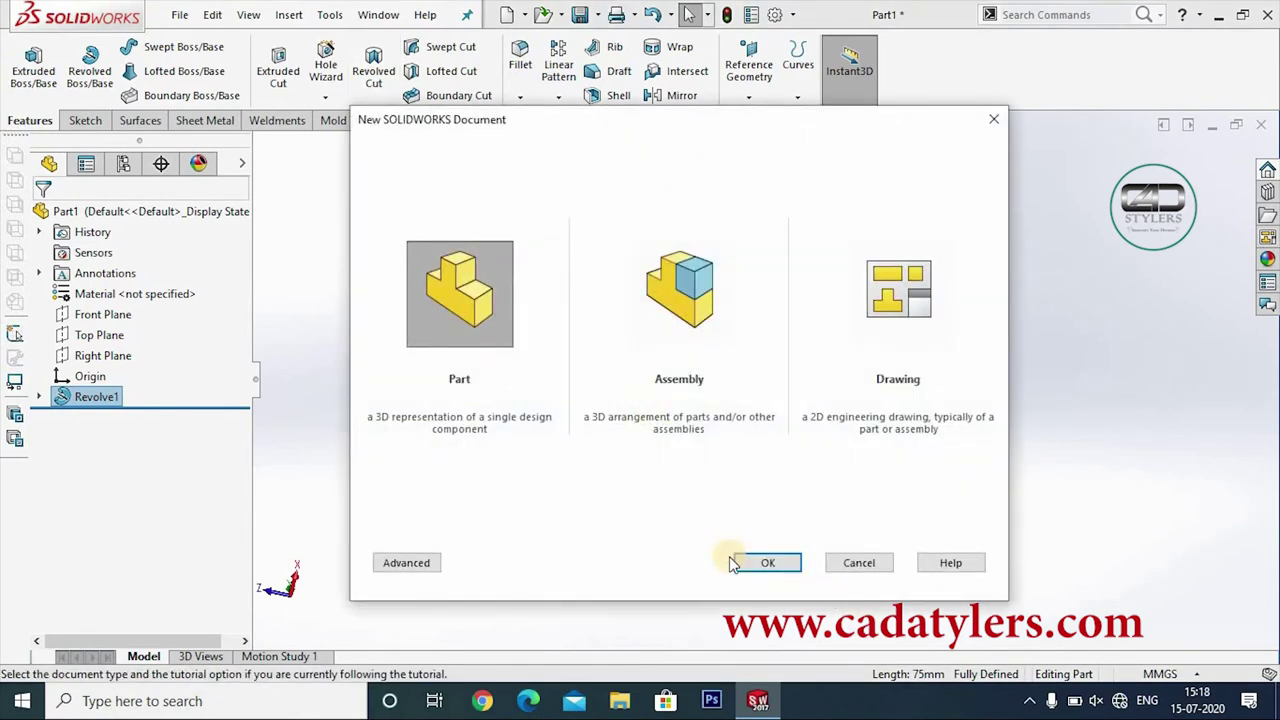
left_click(735, 563)
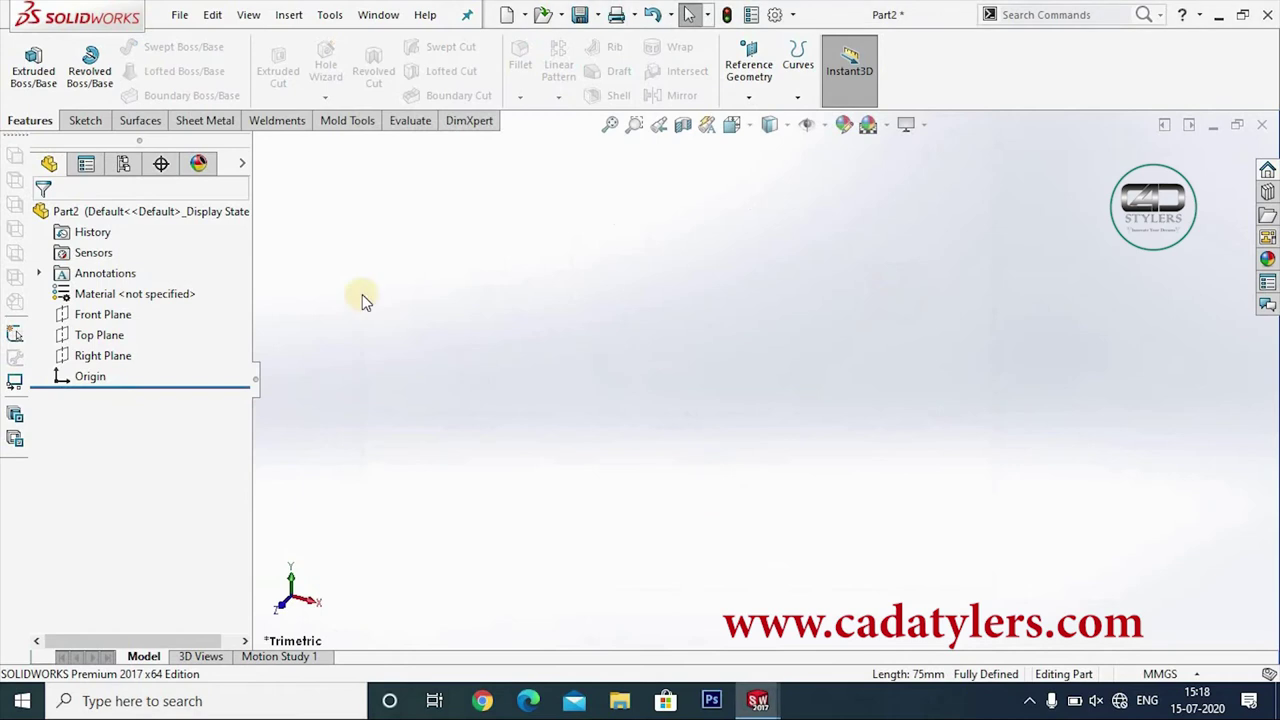
right_click(104, 318)
left_click(205, 291)
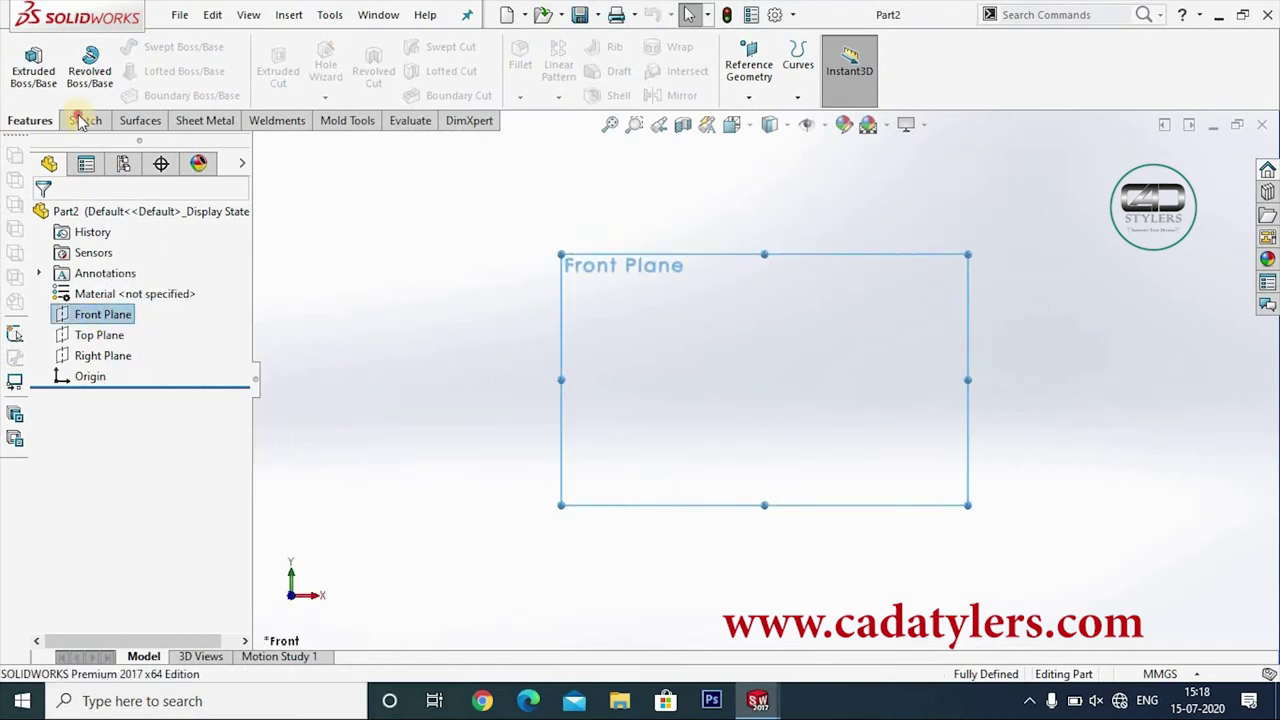
- Draw a six-sided polygon centred on the origin
left_click(85, 120)
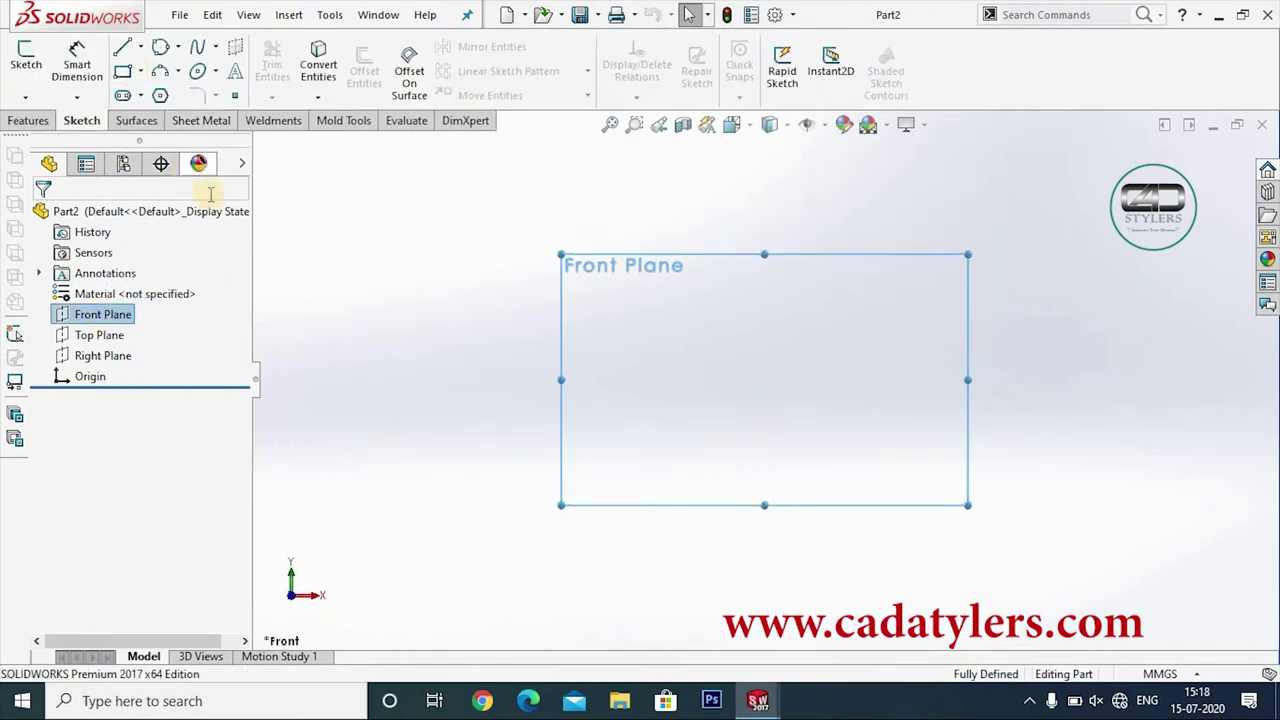
left_click(160, 95)
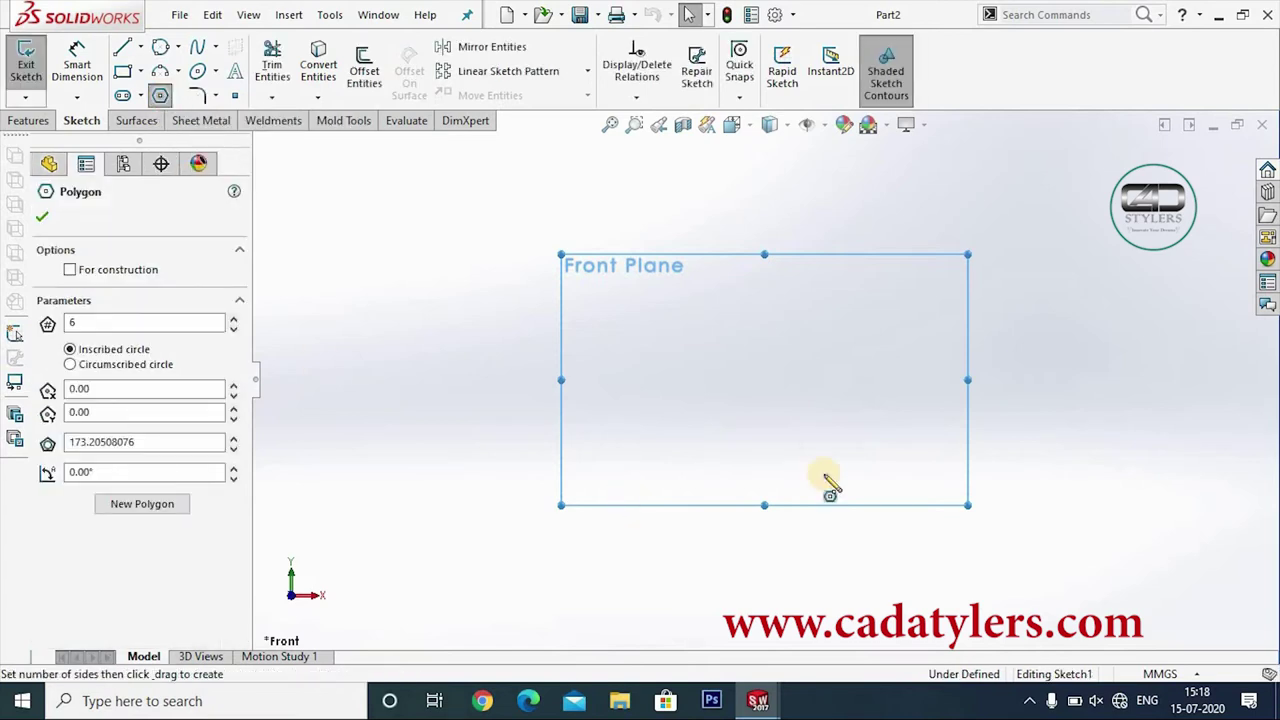
left_click(782, 320)
left_click_drag(783, 318, 797, 297)
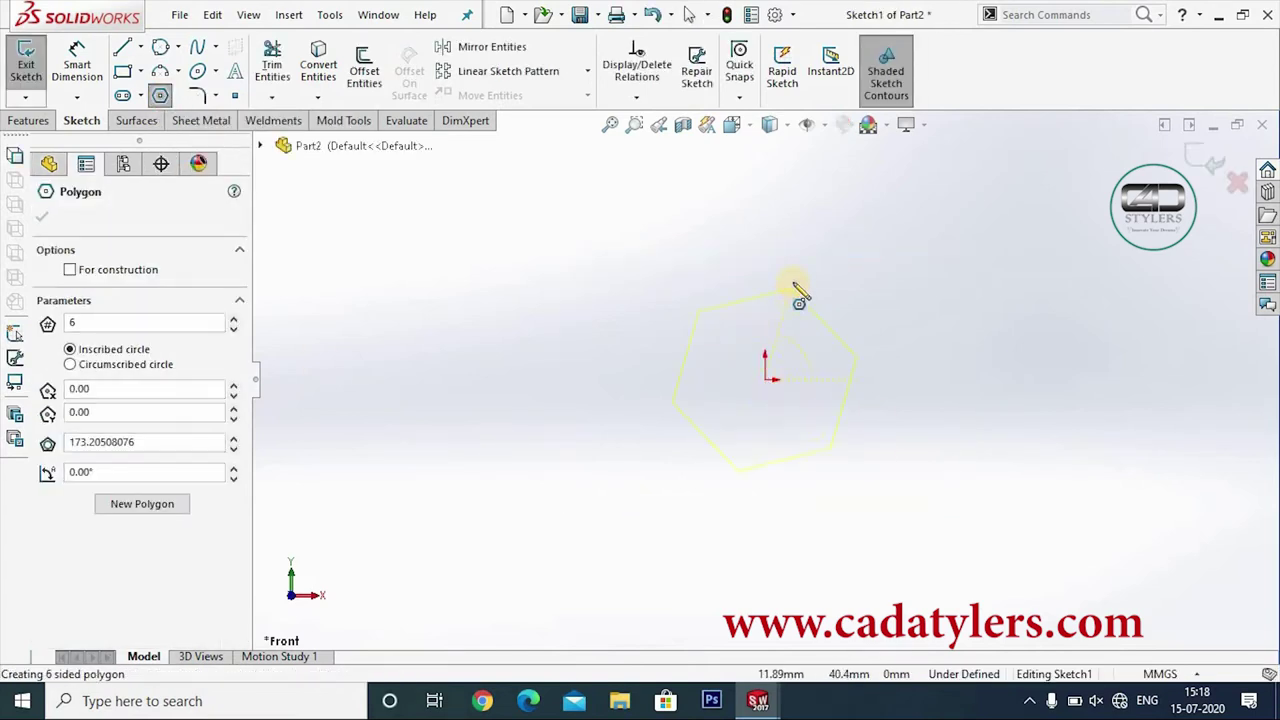
left_click(892, 385)
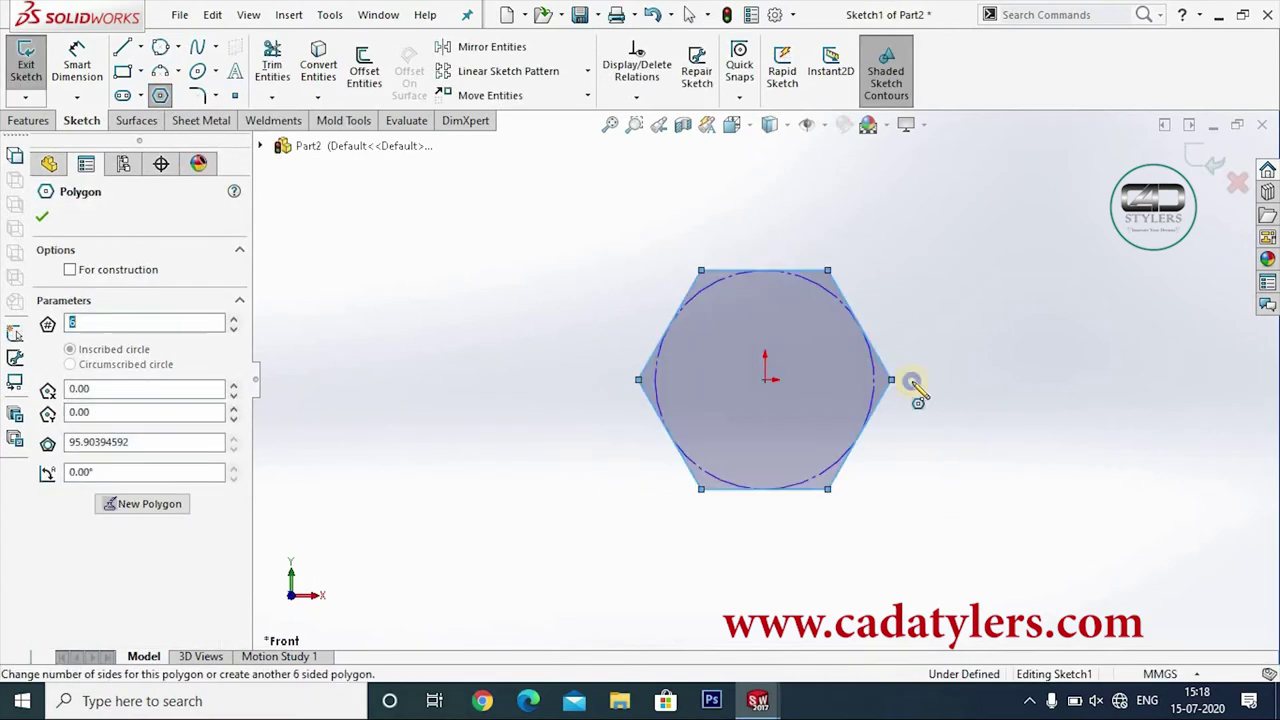
right_click(912, 384)
left_click(979, 402)
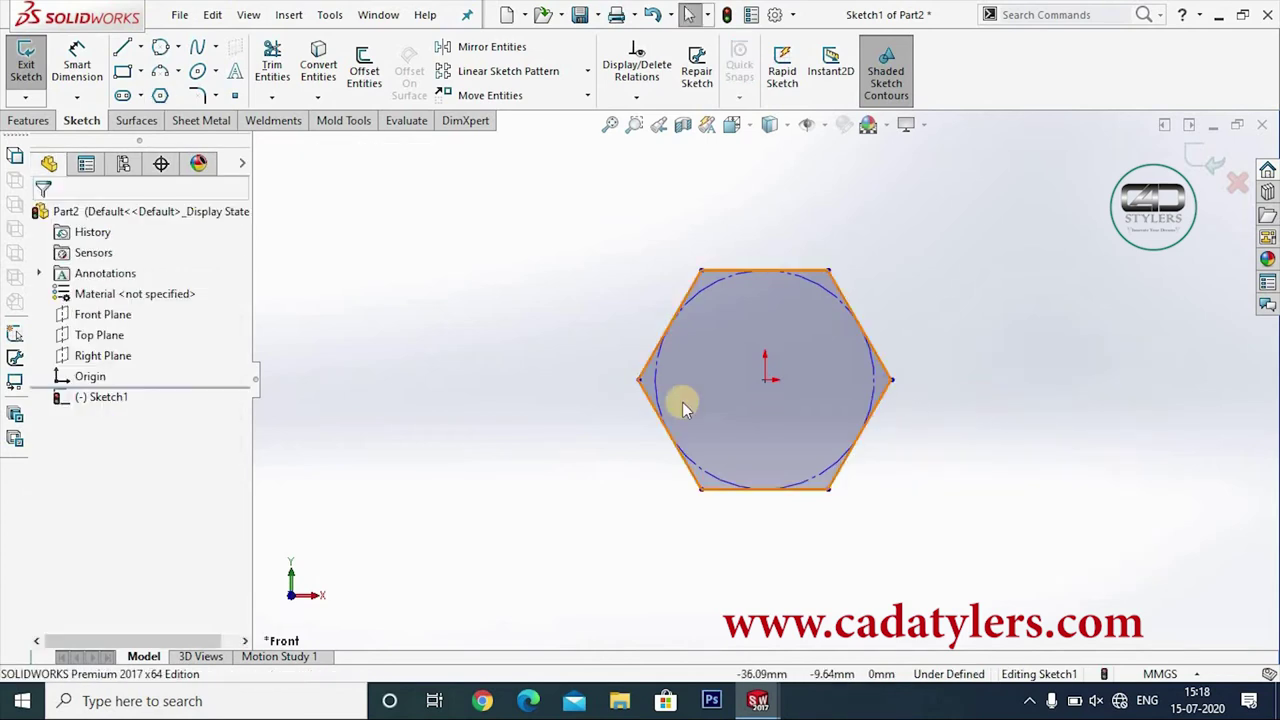
- Draw a circle centred on the origin inside the hexagon
left_click(161, 49)
left_click(767, 377)
left_click(798, 329)
right_click(848, 342)
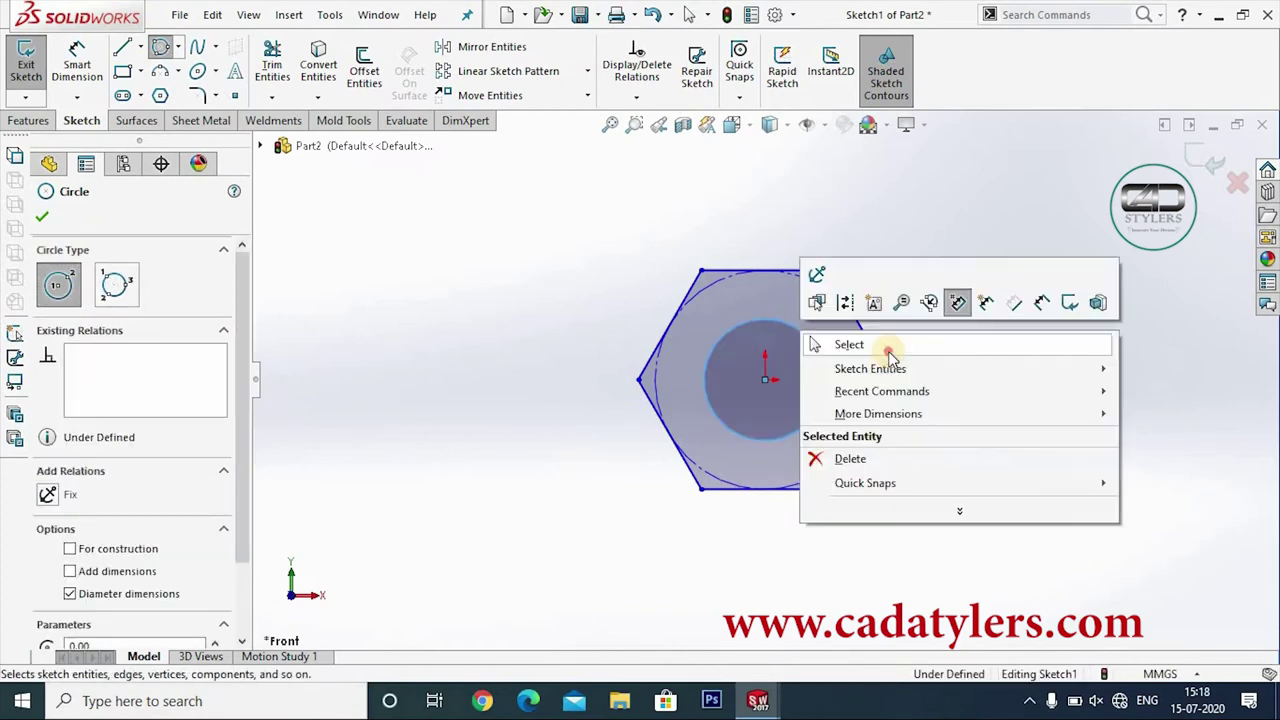
left_click(820, 343)
- Dimension the hexagon to 100 mm across its flats
left_click(77, 60)
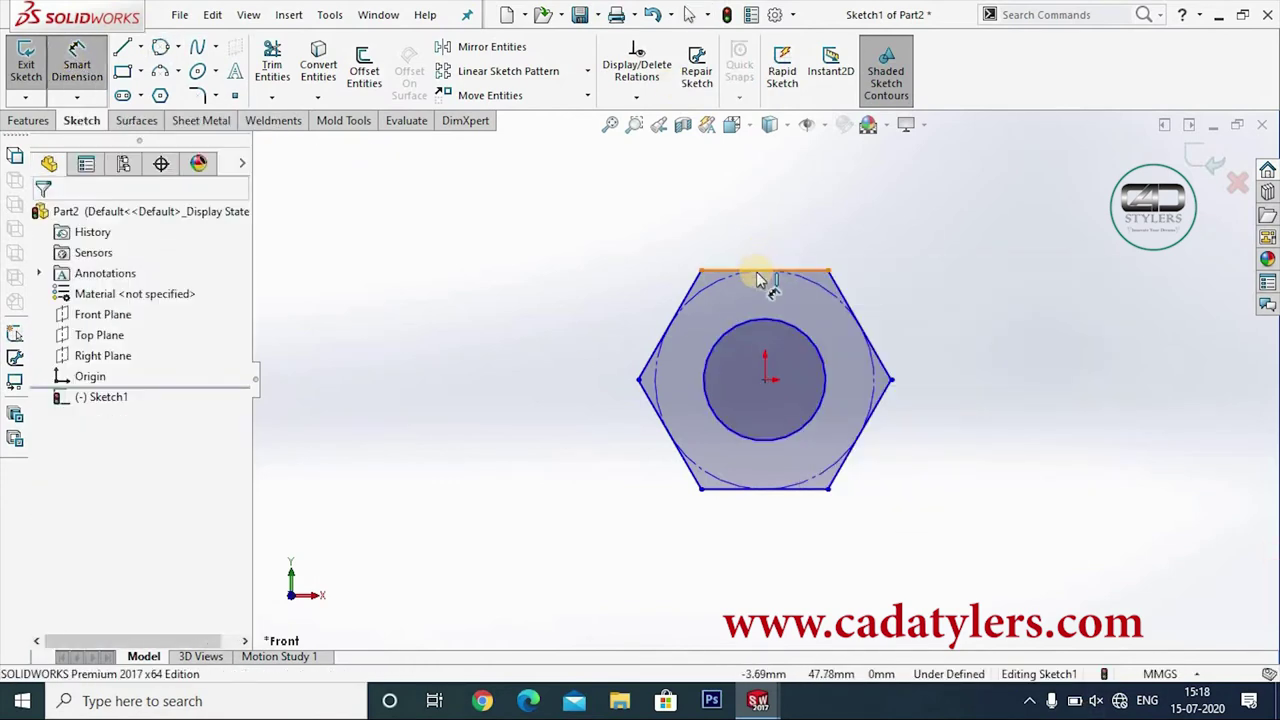
left_click(765, 270)
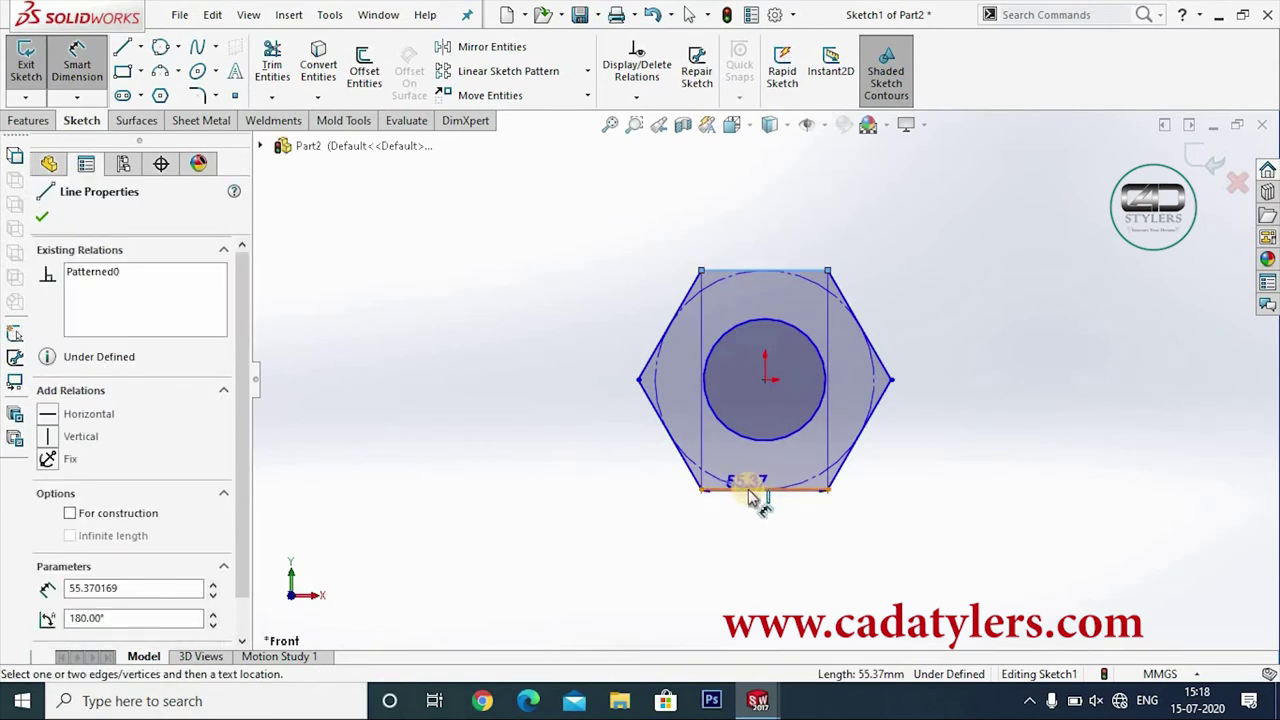
left_click(752, 494)
left_click(965, 408)
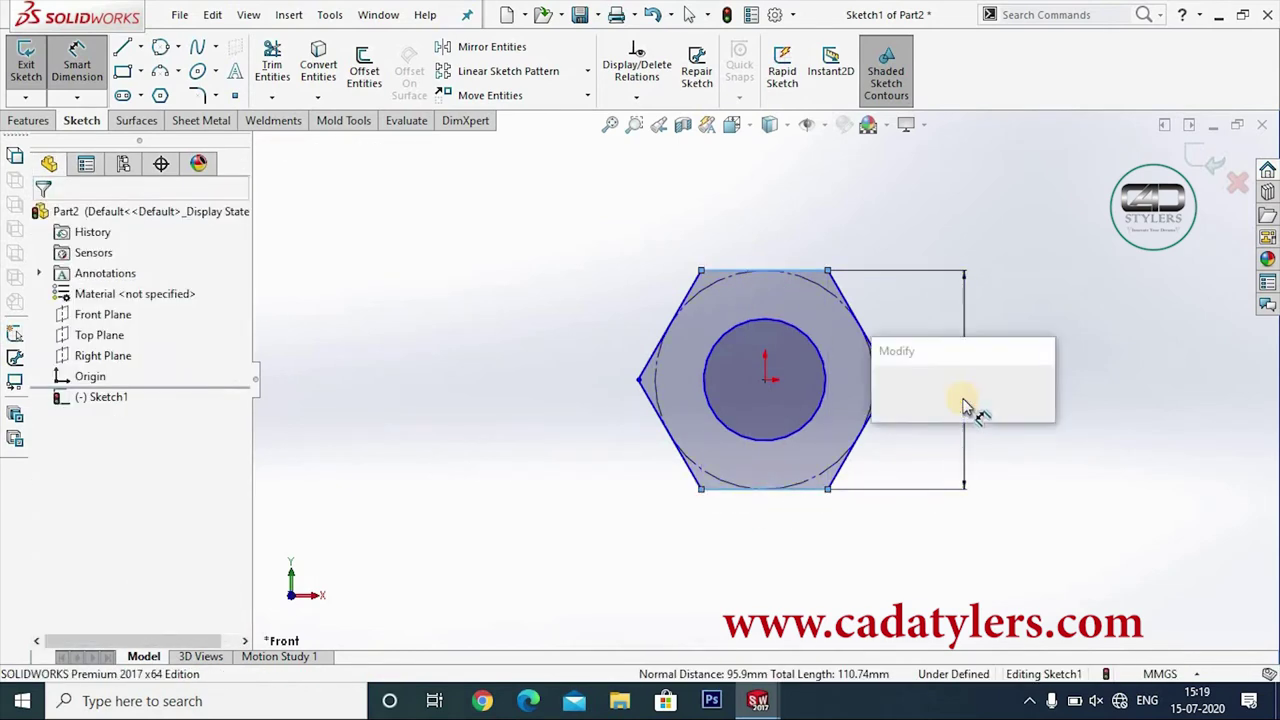
type("100")
key("Return")
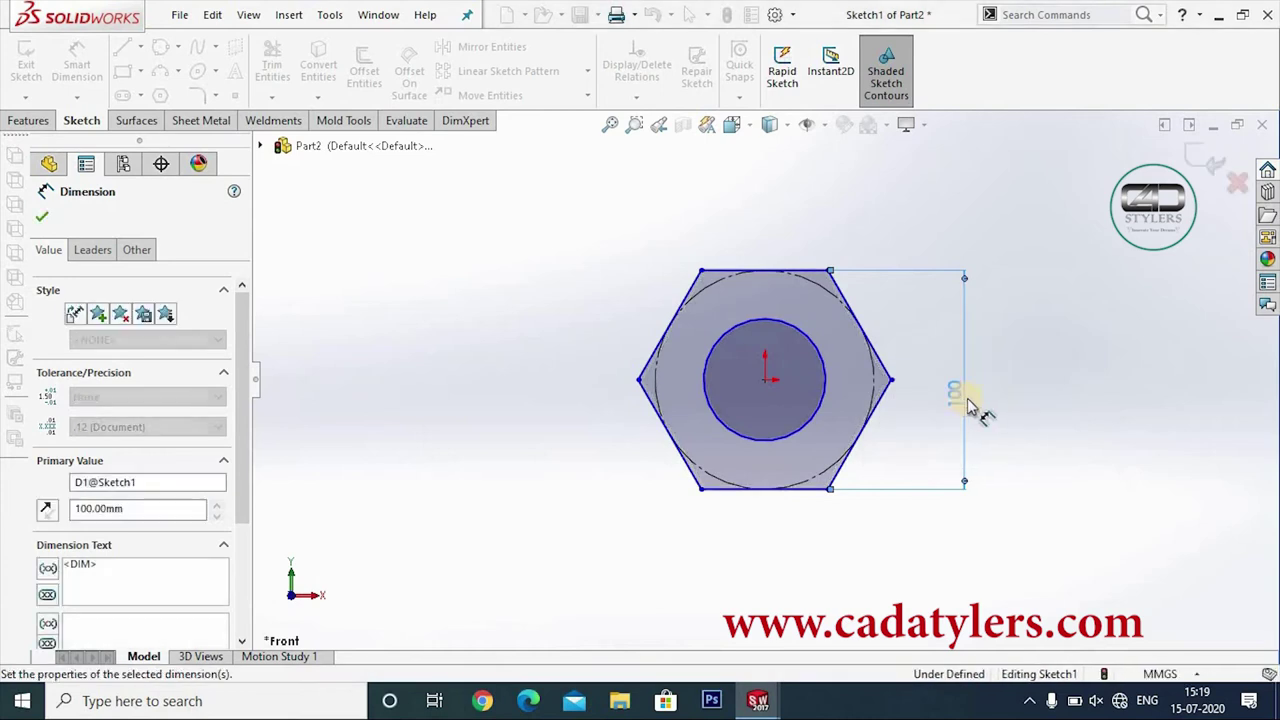
- Give the circle a 55 mm diameter and exit the sketch
left_click(825, 365)
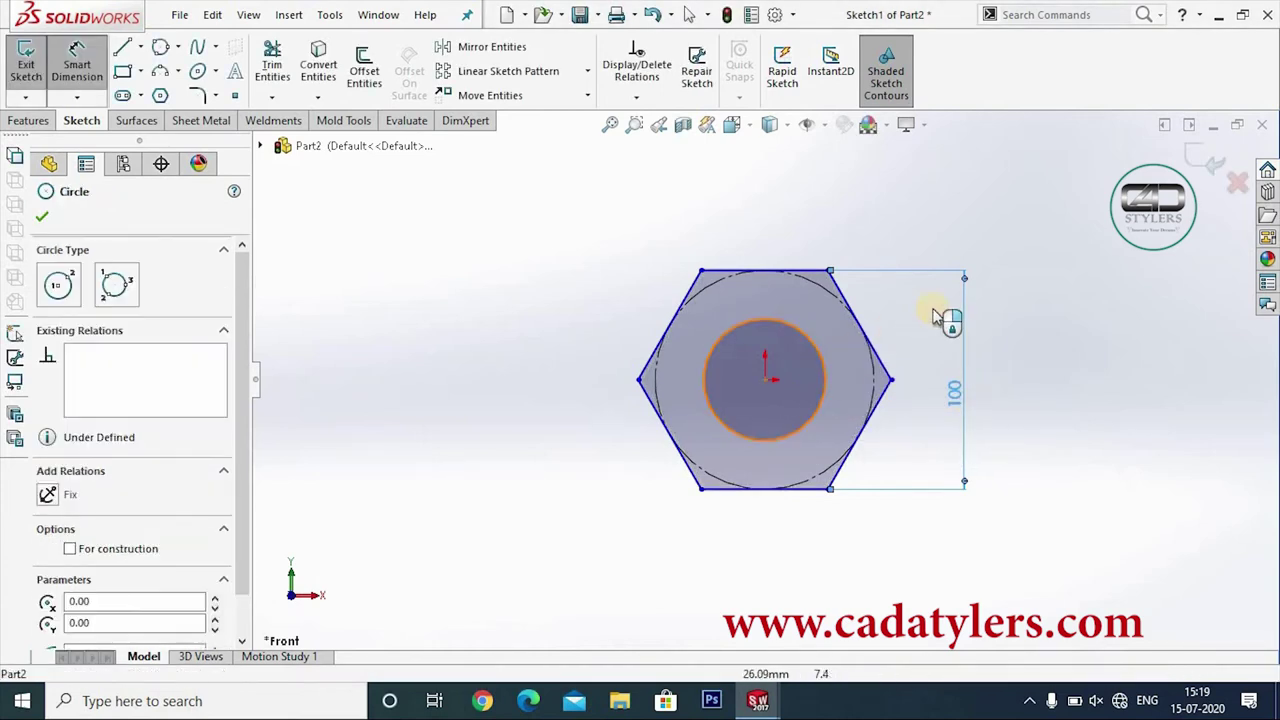
left_click(989, 255)
type("55")
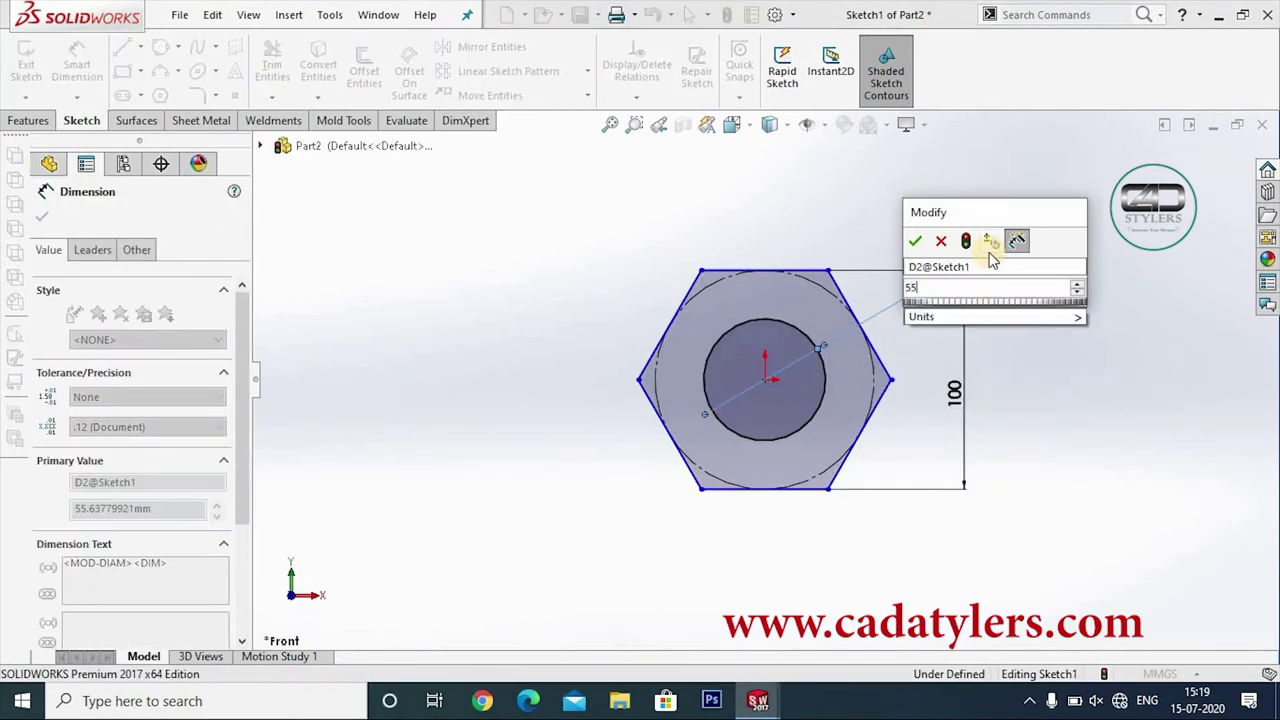
key("Return")
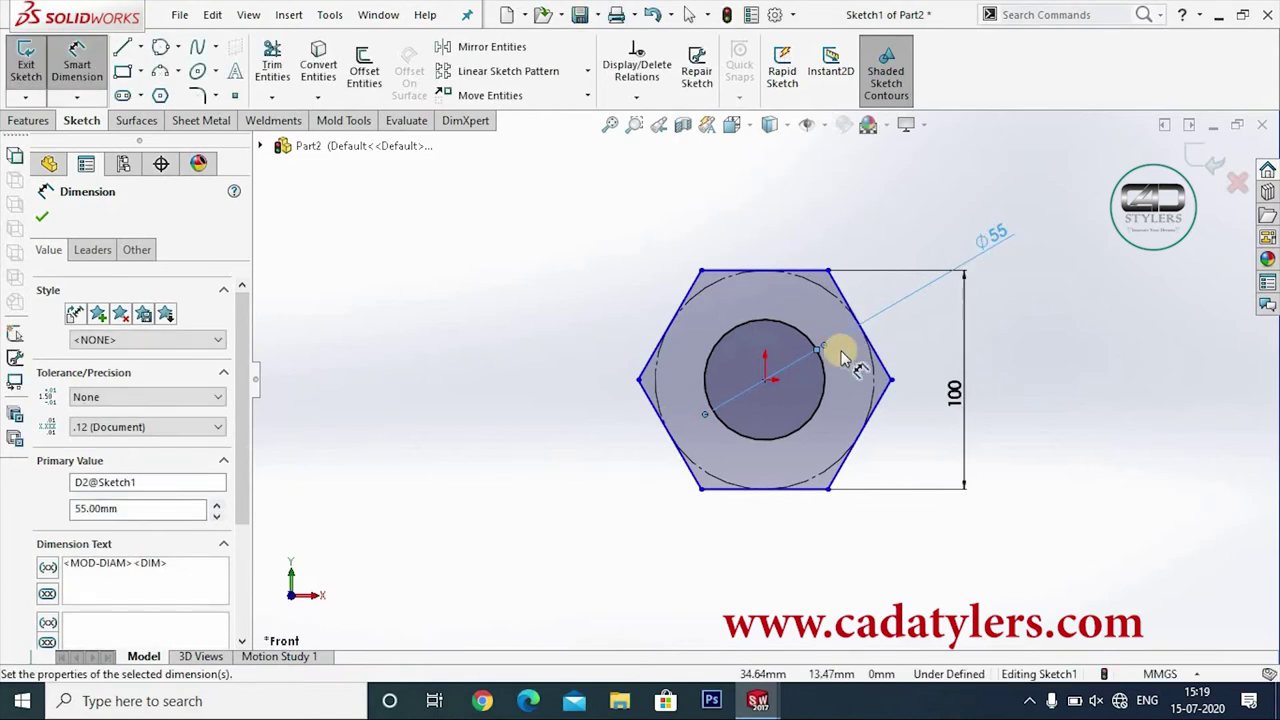
key("Escape")
left_click(1212, 165)
middle_click_drag(1034, 437, 511, 400)
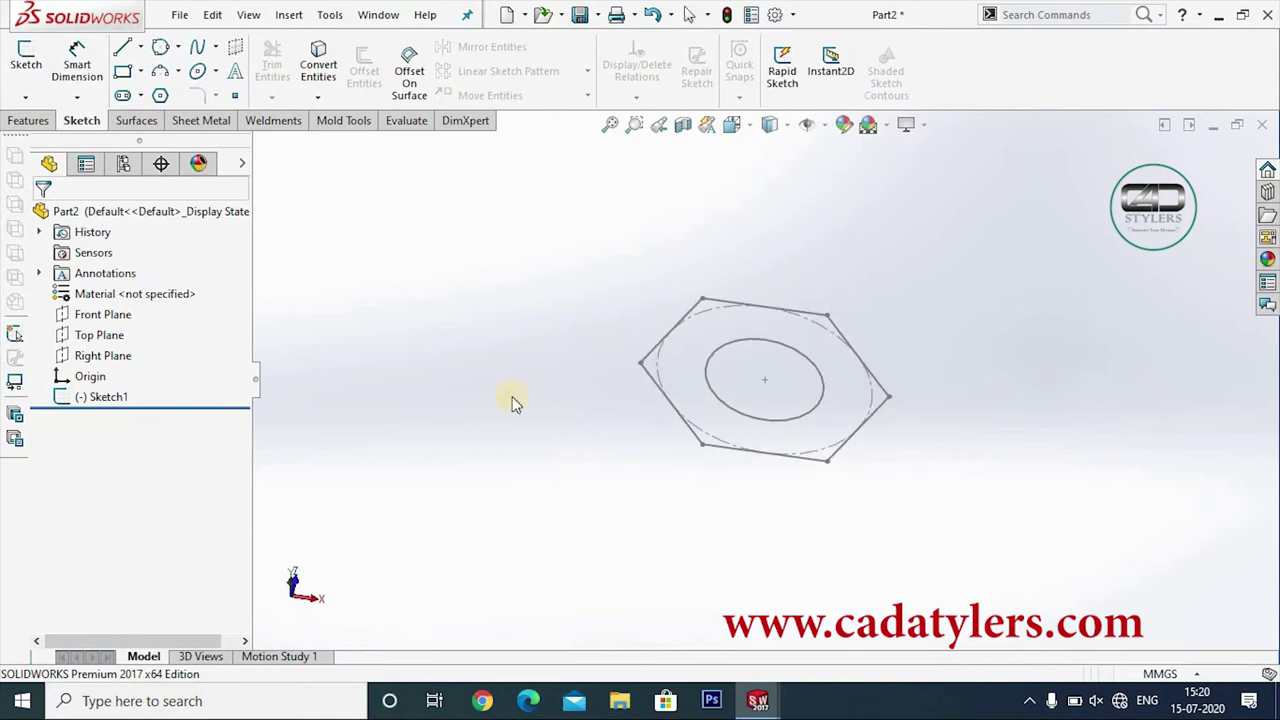
- Extrude Sketch1 40 mm with a Mid Plane end condition into Boss-Extrude1
left_click(125, 397)
left_click(30, 120)
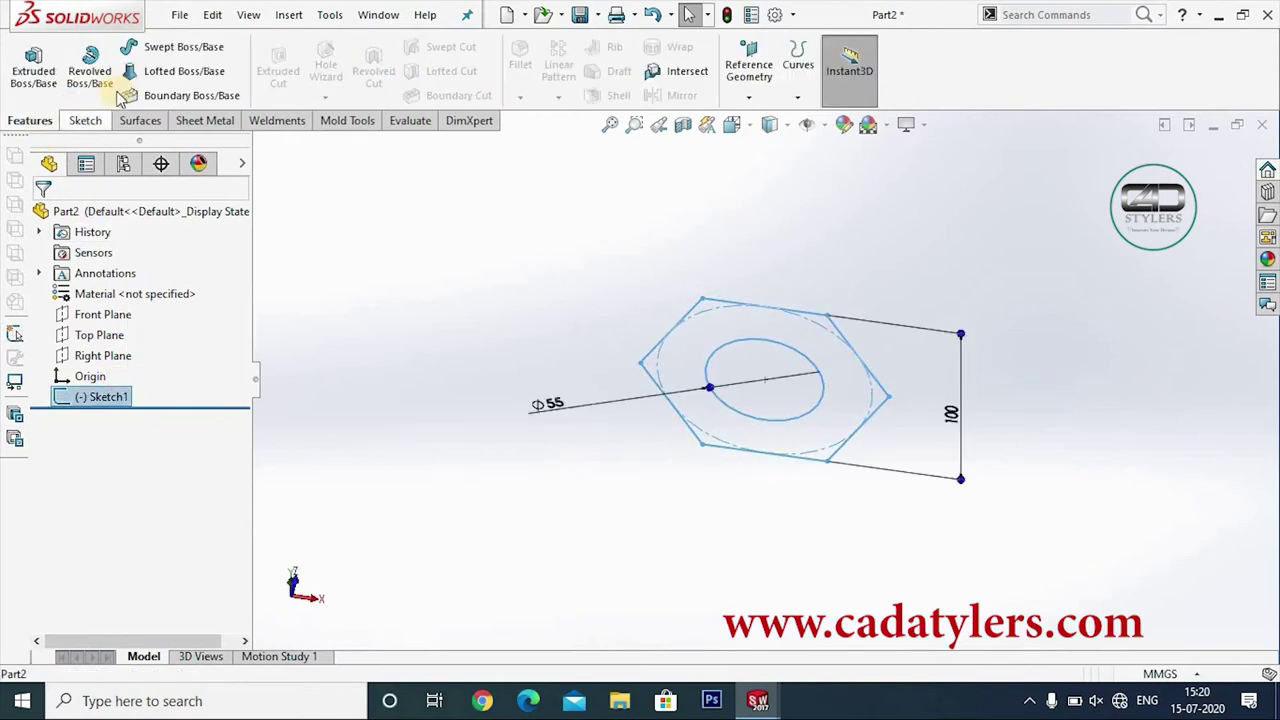
left_click(36, 74)
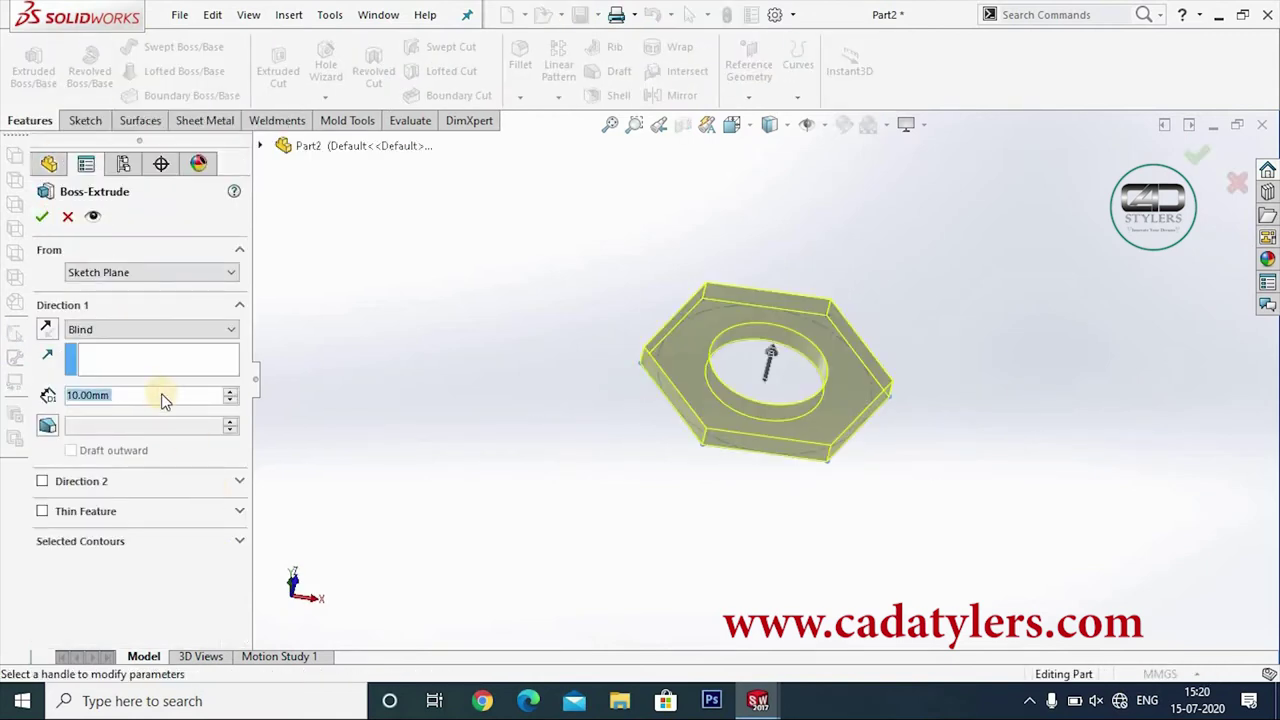
left_click(135, 332)
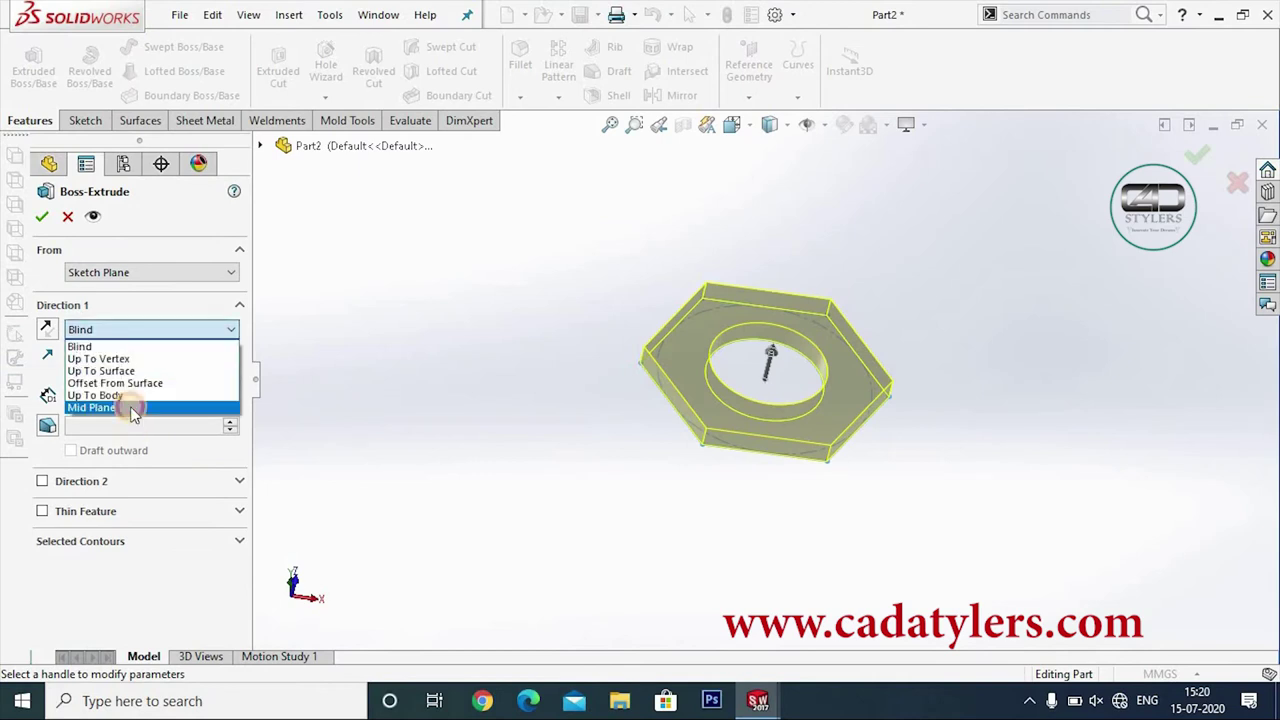
left_click(133, 410)
type("4")
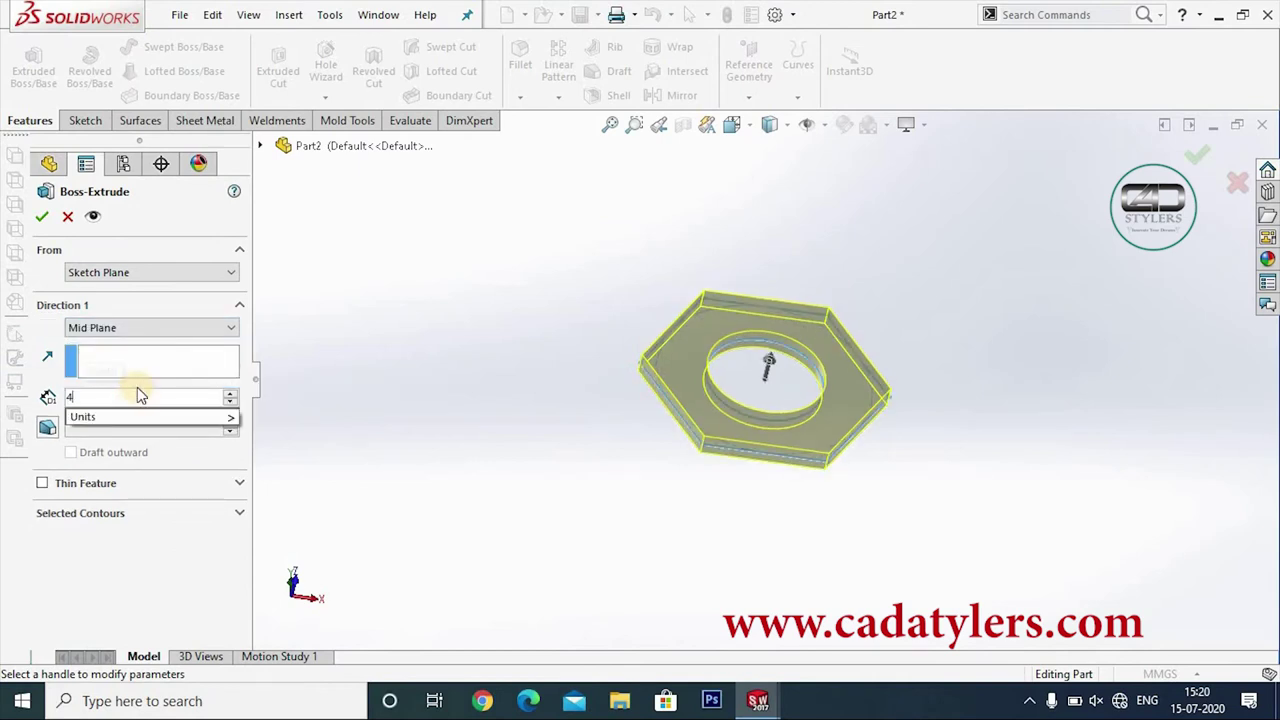
type("0")
key("Return")
left_click(42, 216)
mouse_move(598, 410)
middle_mouse_down()
mouse_move(606, 337)
mouse_move(589, 460)
mouse_move(629, 520)
mouse_move(646, 489)
mouse_move(631, 480)
mouse_move(688, 494)
mouse_move(906, 449)
mouse_move(846, 480)
mouse_move(802, 307)
middle_mouse_up()
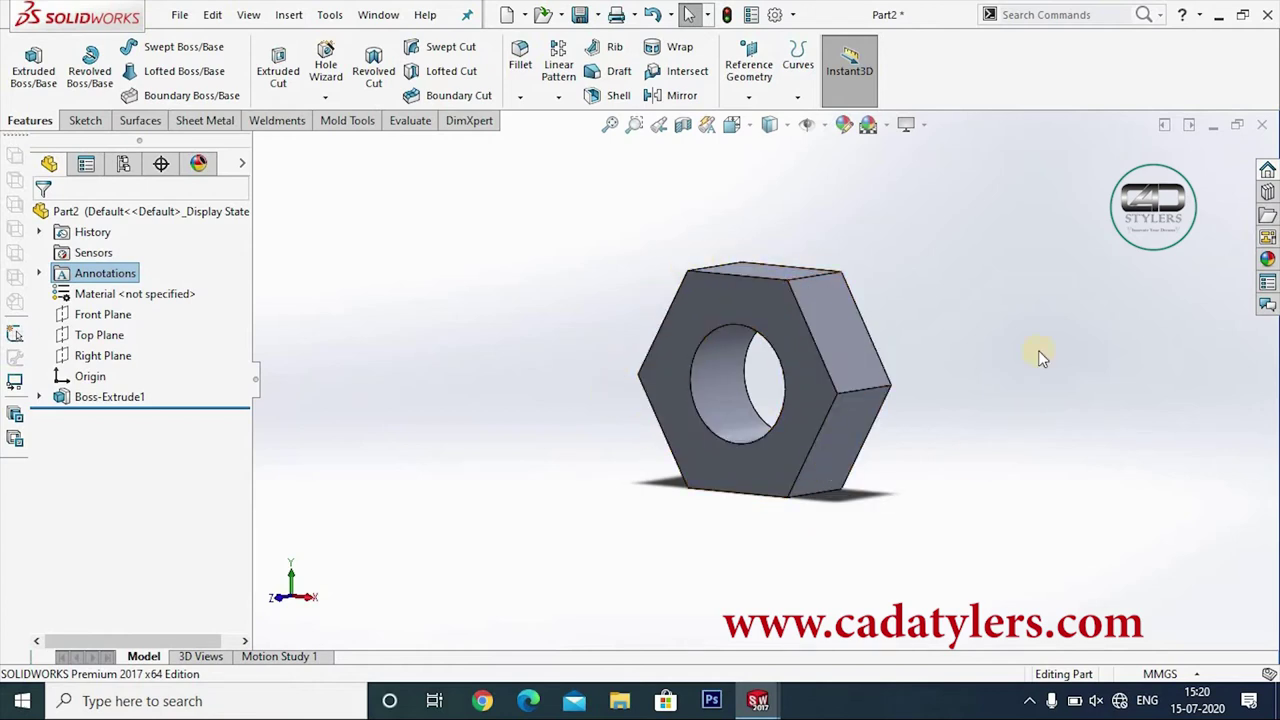
key("Down")
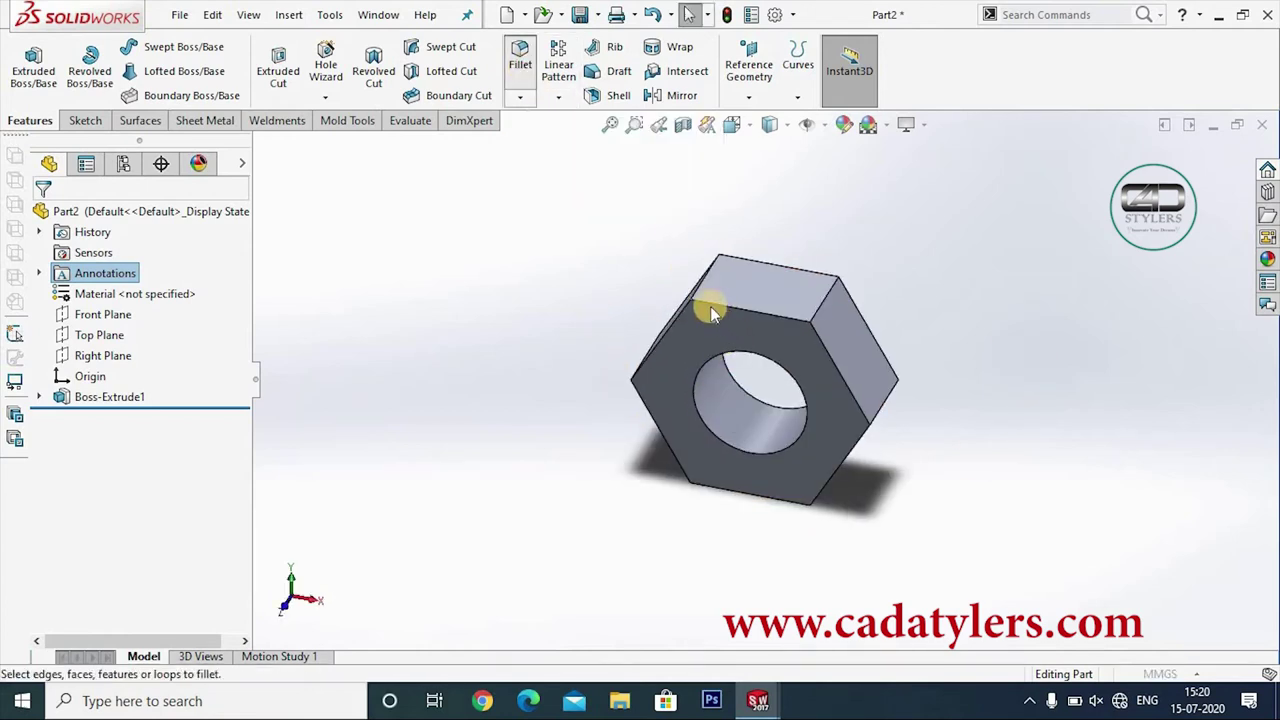
left_click(743, 311)
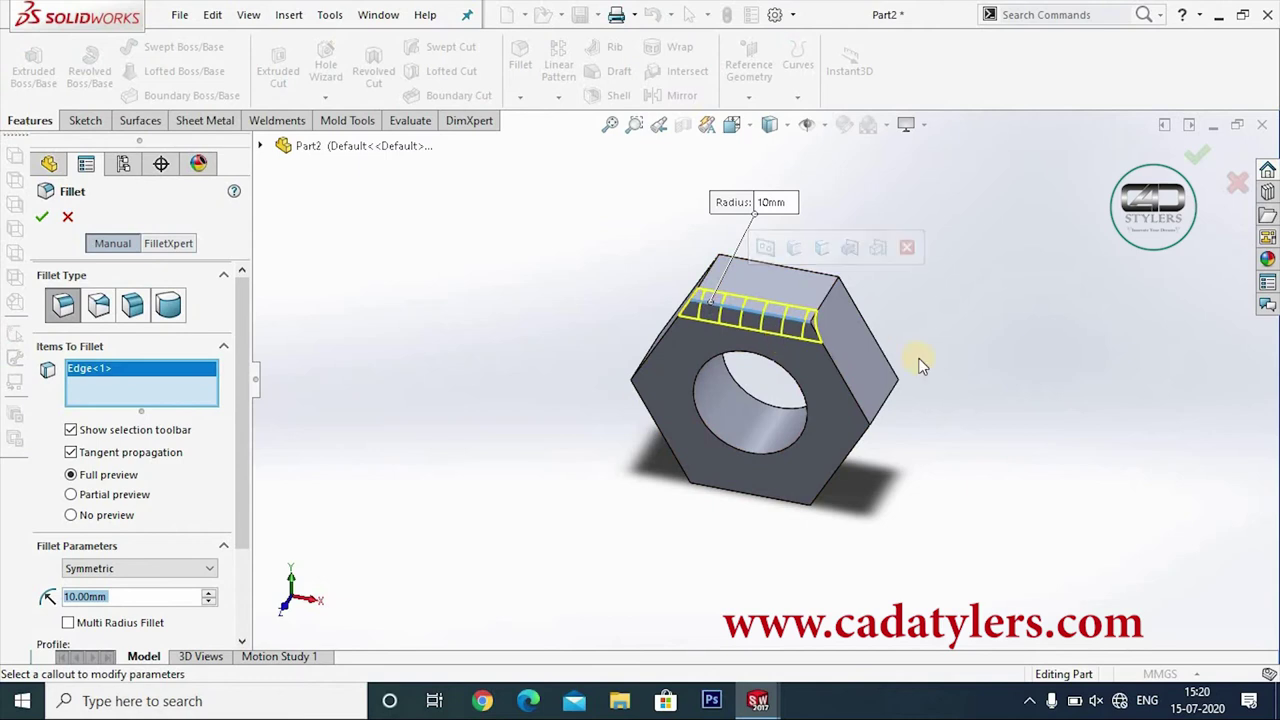
scroll(712, 322, "down", 3)
scroll(708, 298, "down", 2)
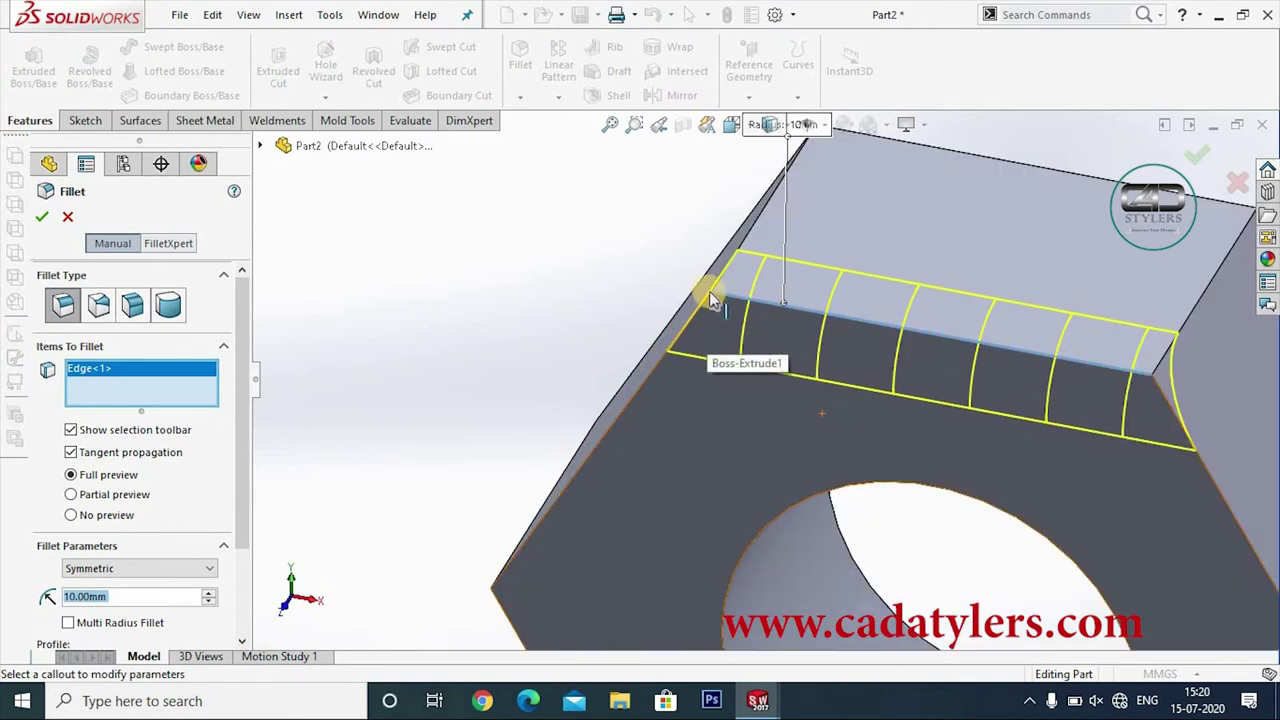
left_click(67, 217)
scroll(505, 400, "up", 5)
middle_click_drag(506, 391, 640, 250)
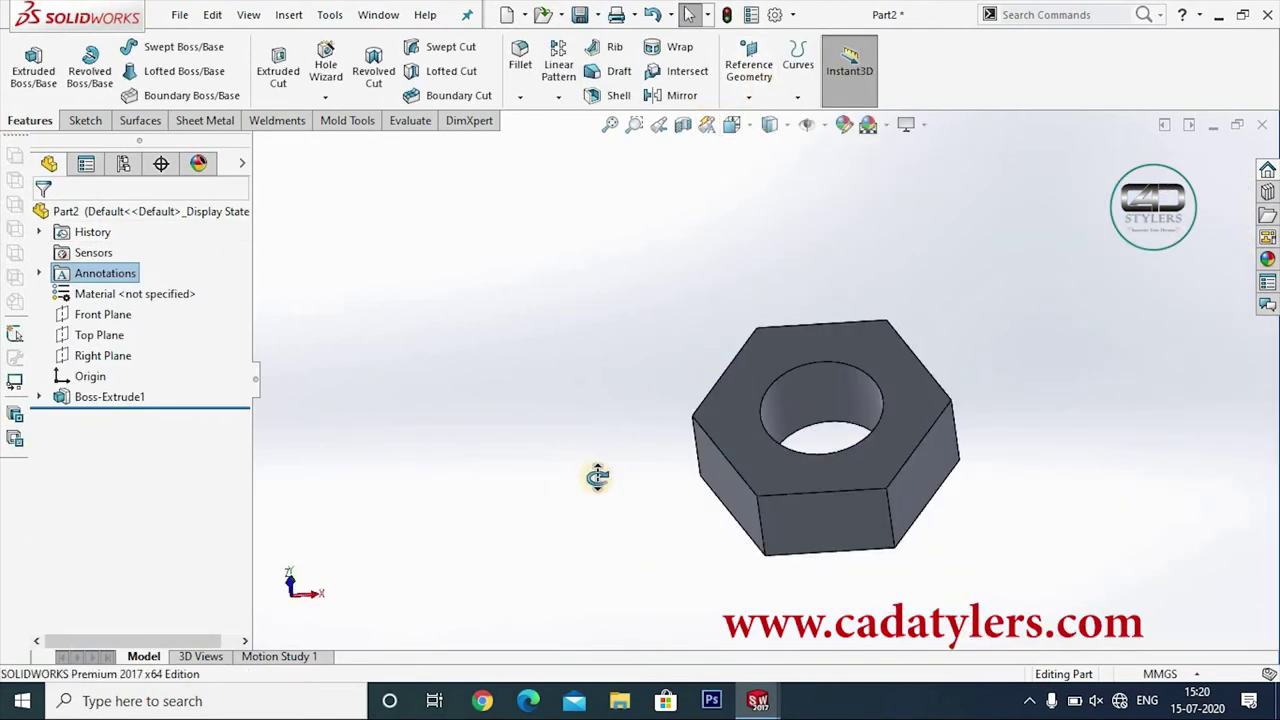
middle_click_drag(597, 477, 662, 438)
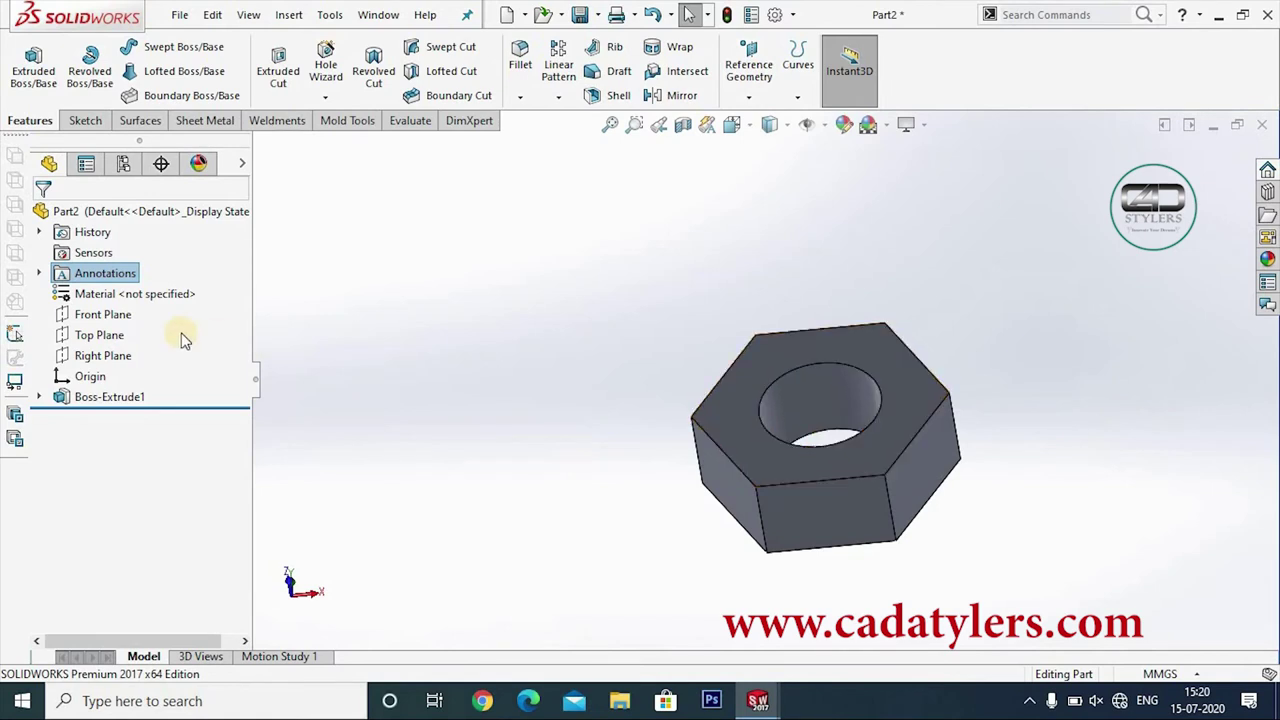
- Start a new sketch on the Top Plane and view it straight down
left_click(110, 314)
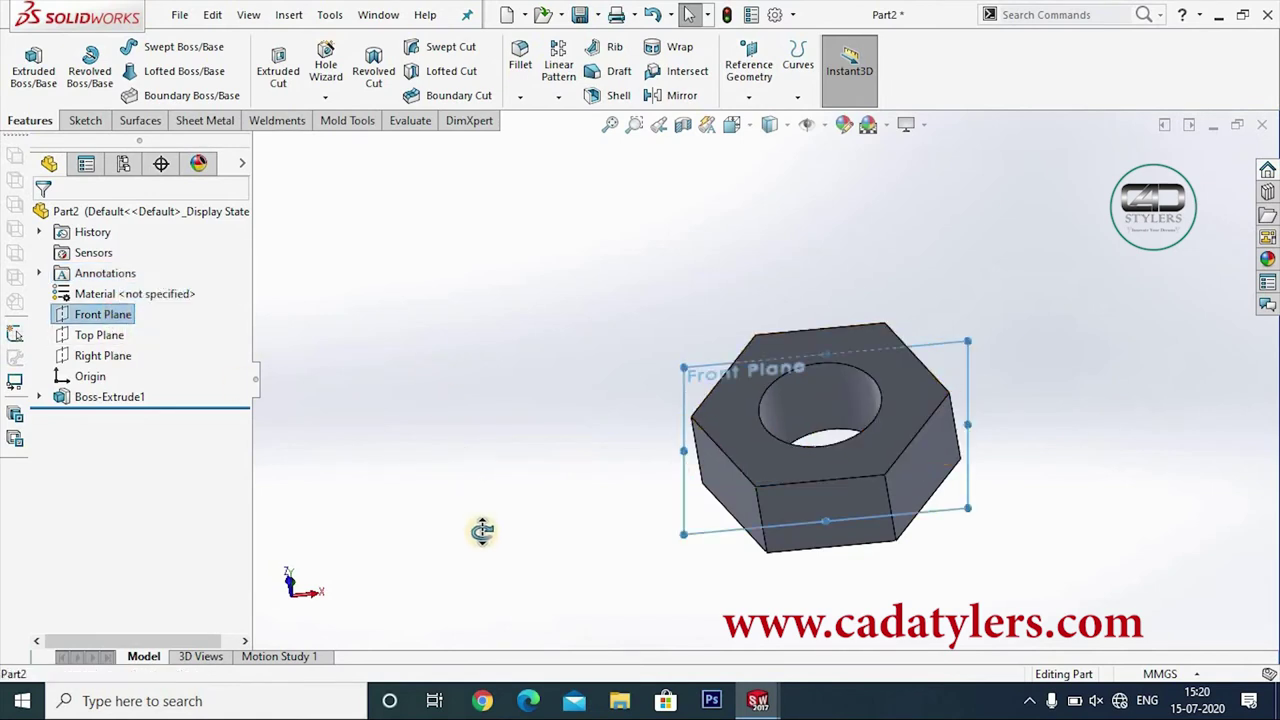
middle_click_drag(483, 529, 449, 477)
left_click(121, 339)
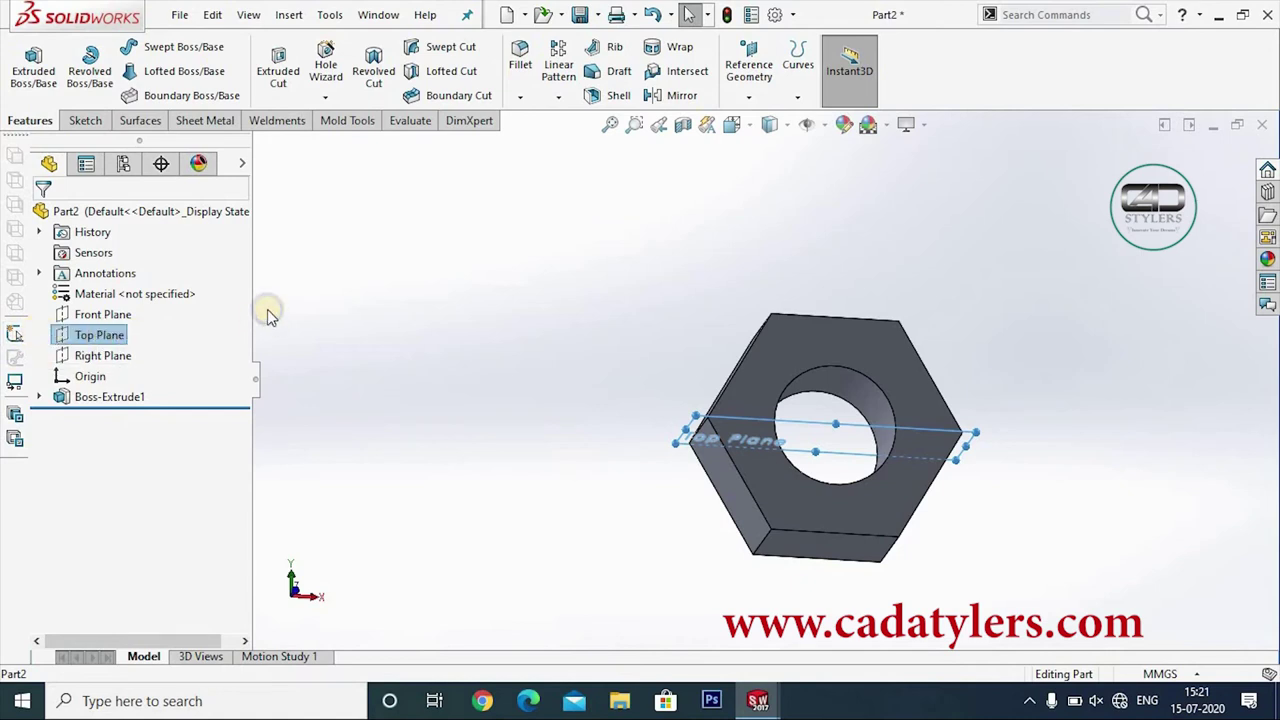
right_click(108, 337)
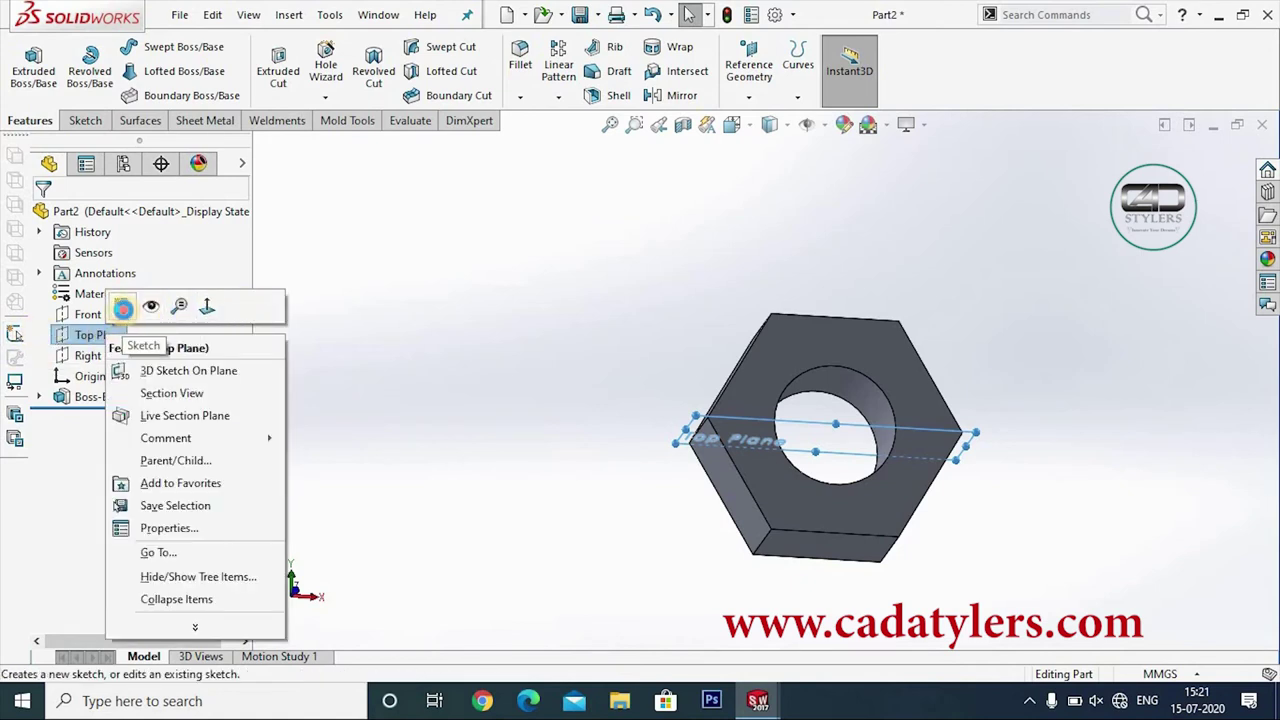
left_click(121, 306)
key("space")
left_click(172, 137)
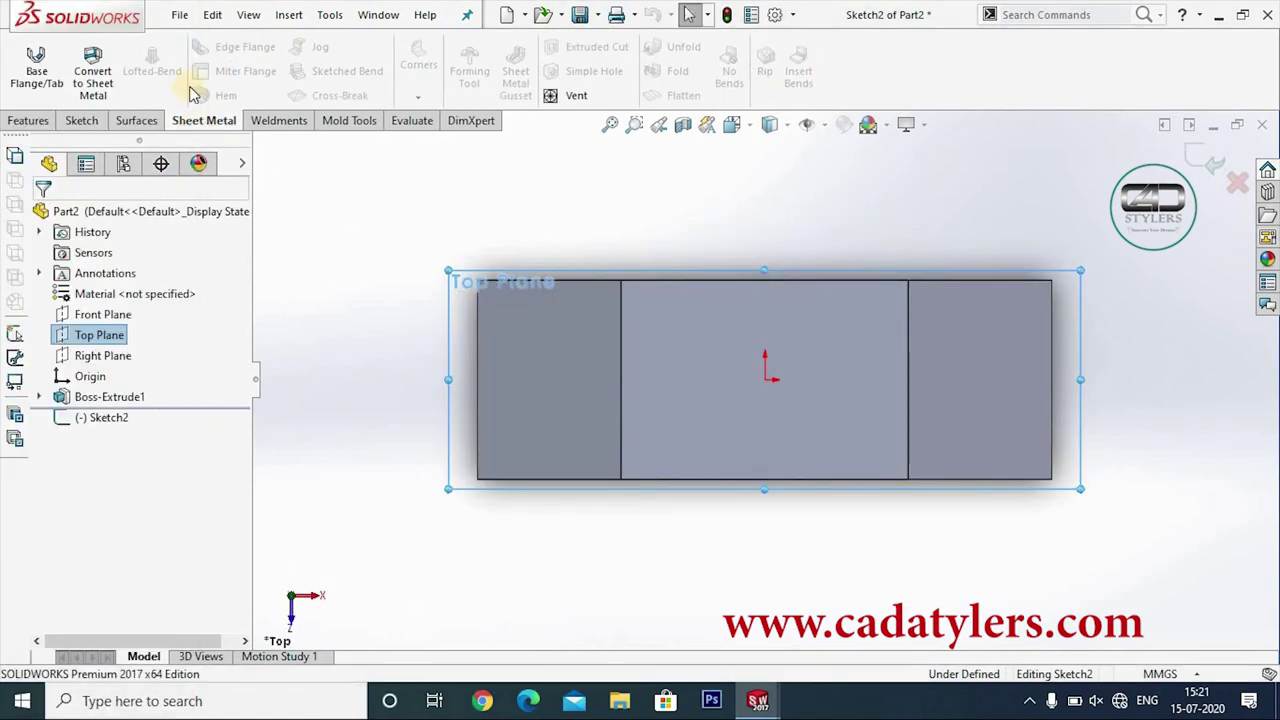
- Convert the nut's top and left edges into sketch lines
left_click(81, 120)
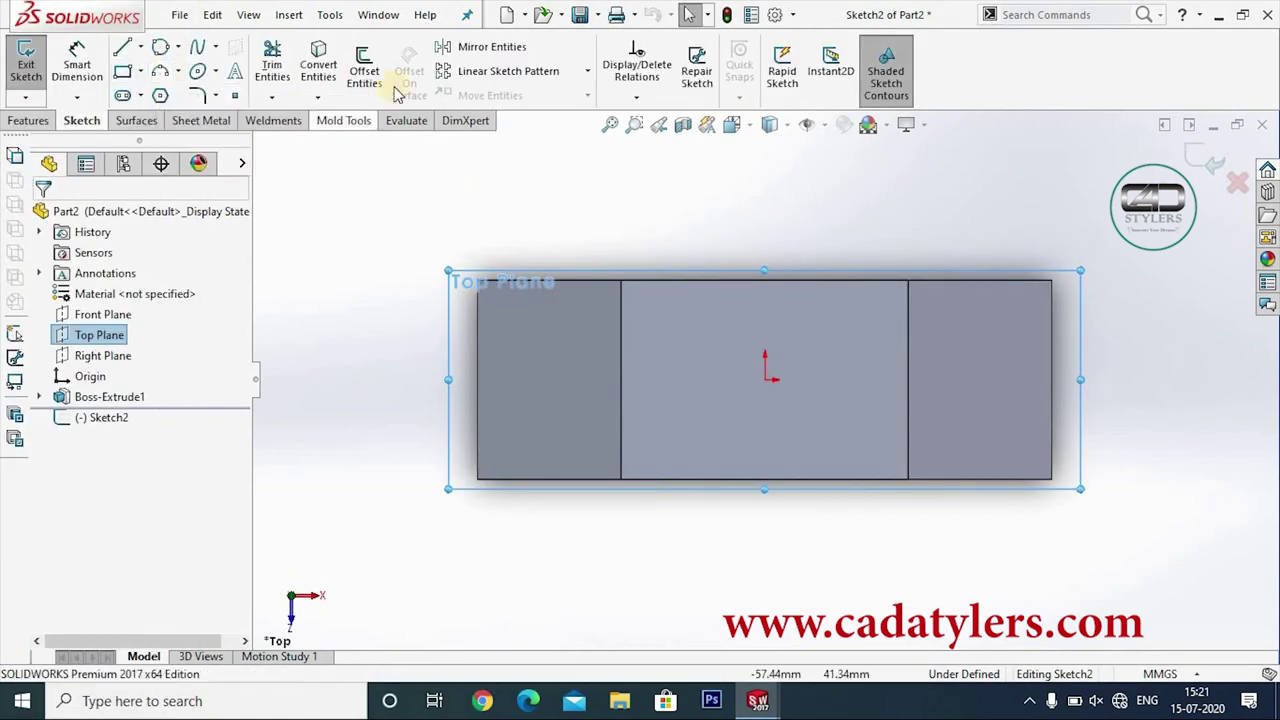
left_click(318, 70)
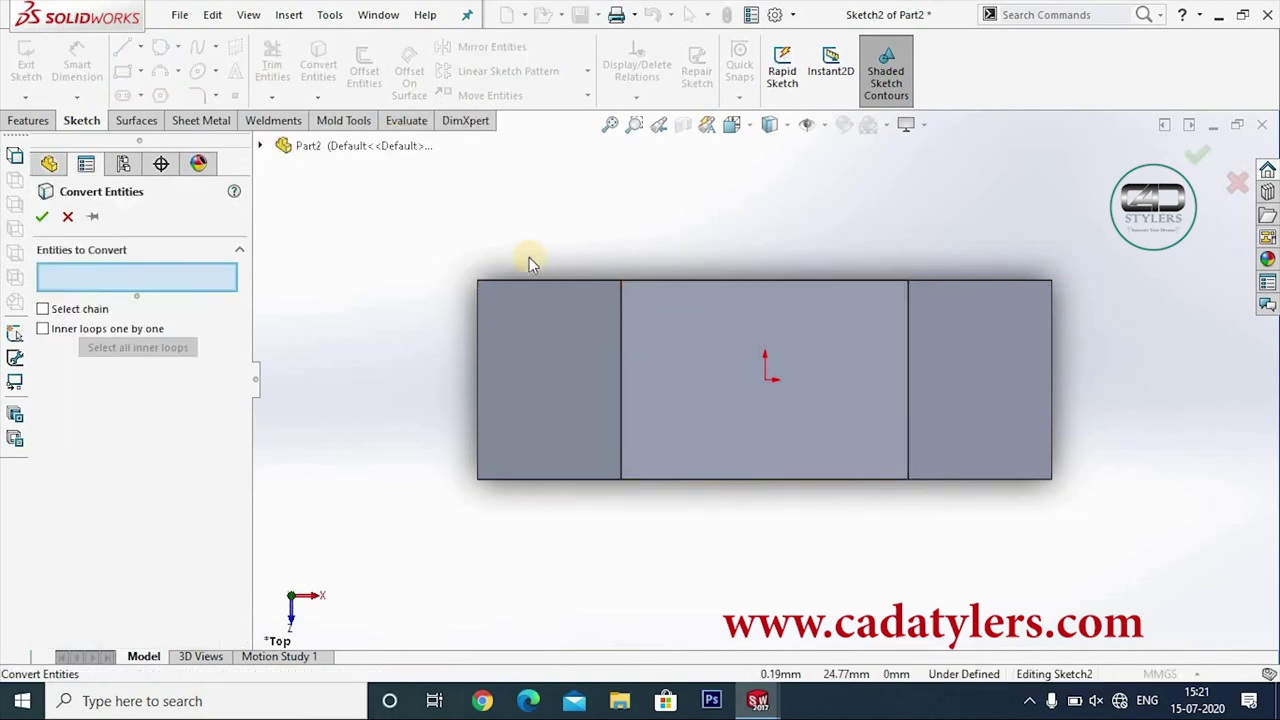
left_click(540, 283)
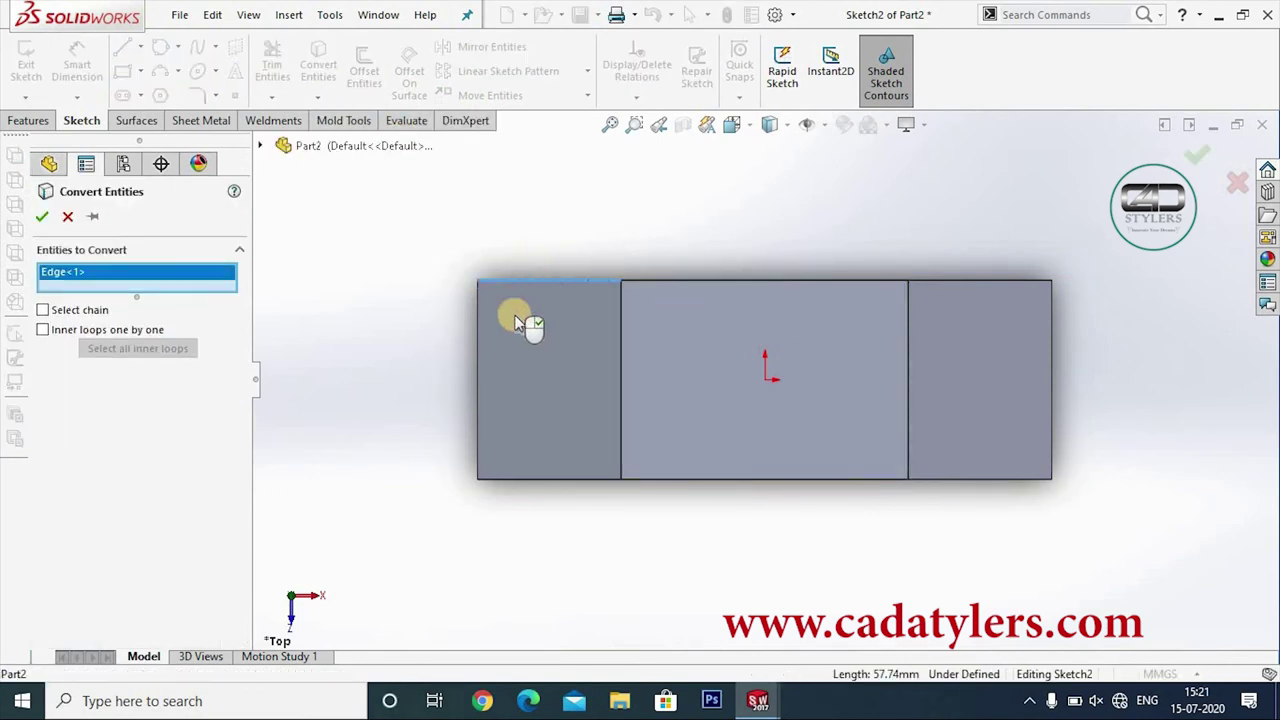
left_click(477, 378)
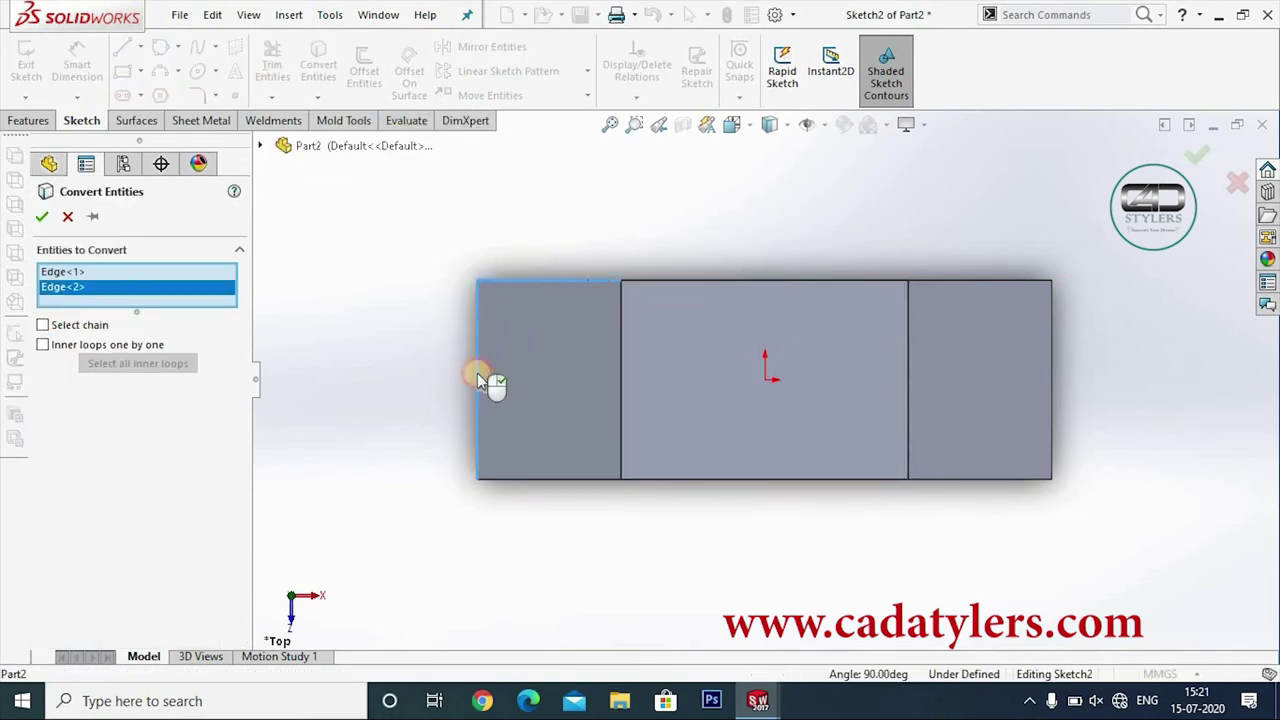
left_click(42, 218)
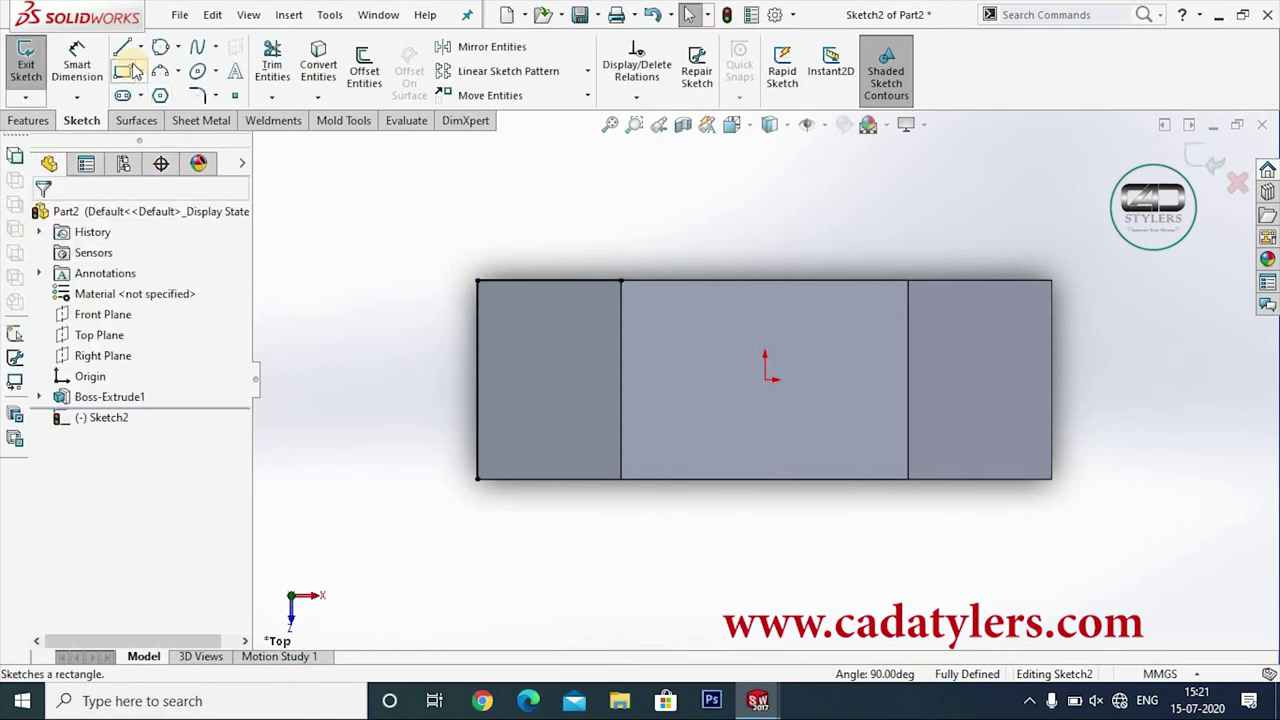
- Round the top-left corner with an R10 sketch fillet and draw a horizontal line above the nut
left_click(195, 97)
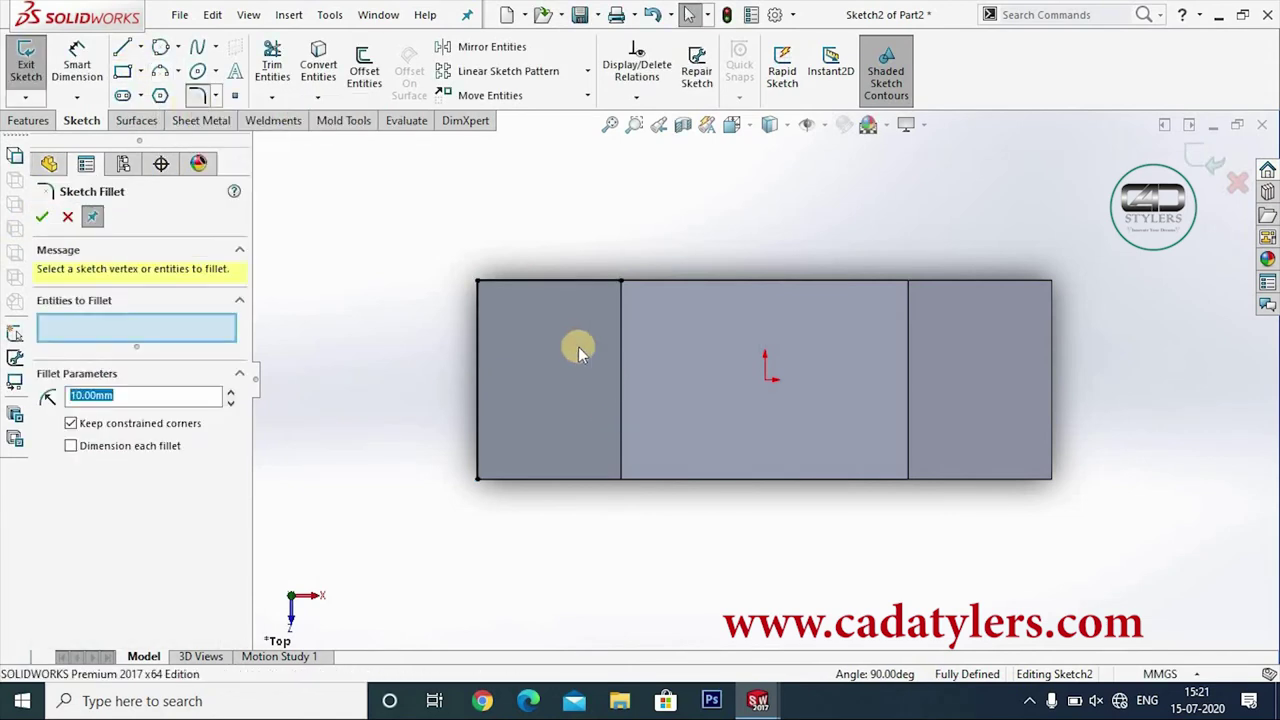
left_click(479, 281)
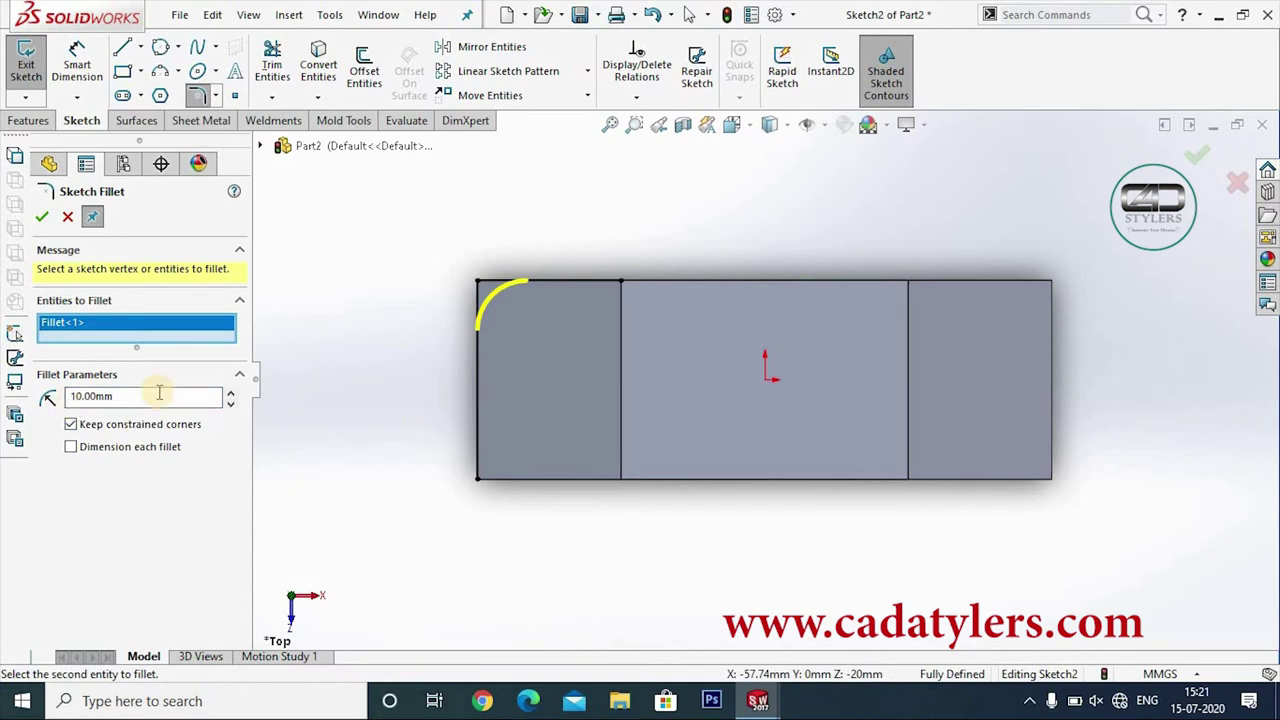
left_click(42, 218)
key("l")
left_click_drag(403, 227, 561, 227)
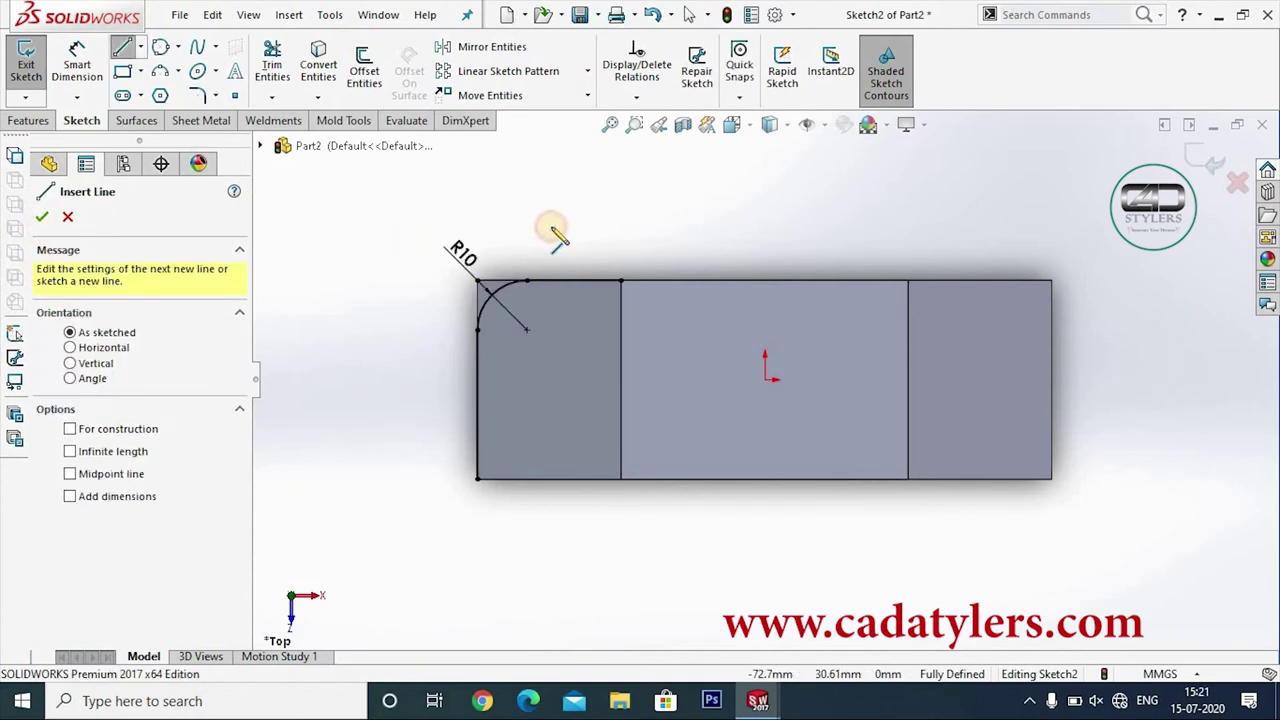
right_click(641, 249)
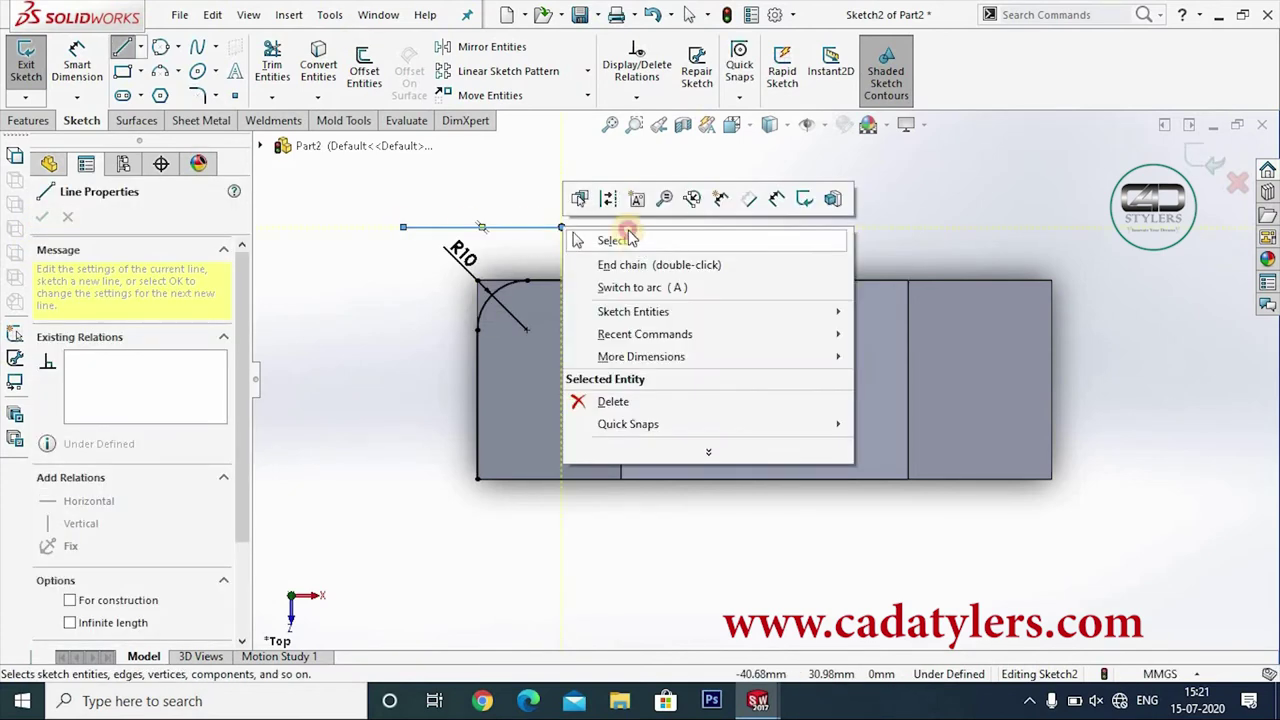
left_click(628, 240)
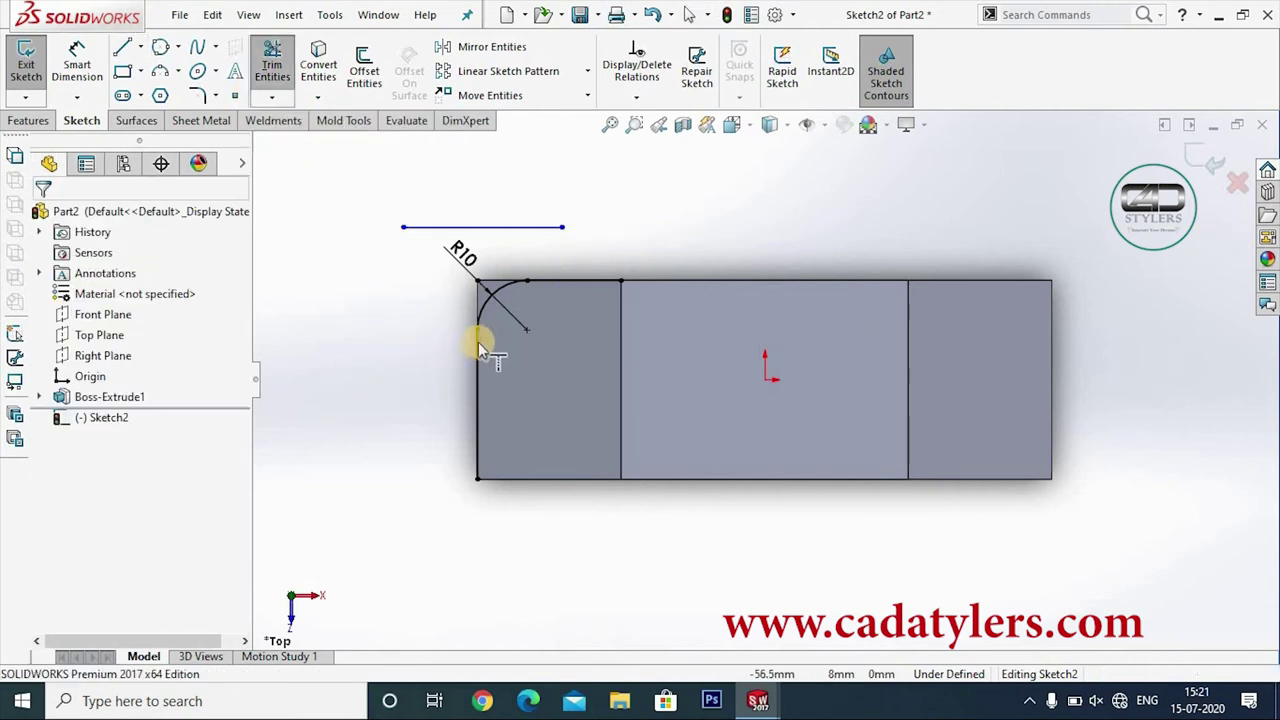
- Trim the segments outside the fillet arc and remove the stray horizontal line
left_click_drag(510, 323, 504, 283)
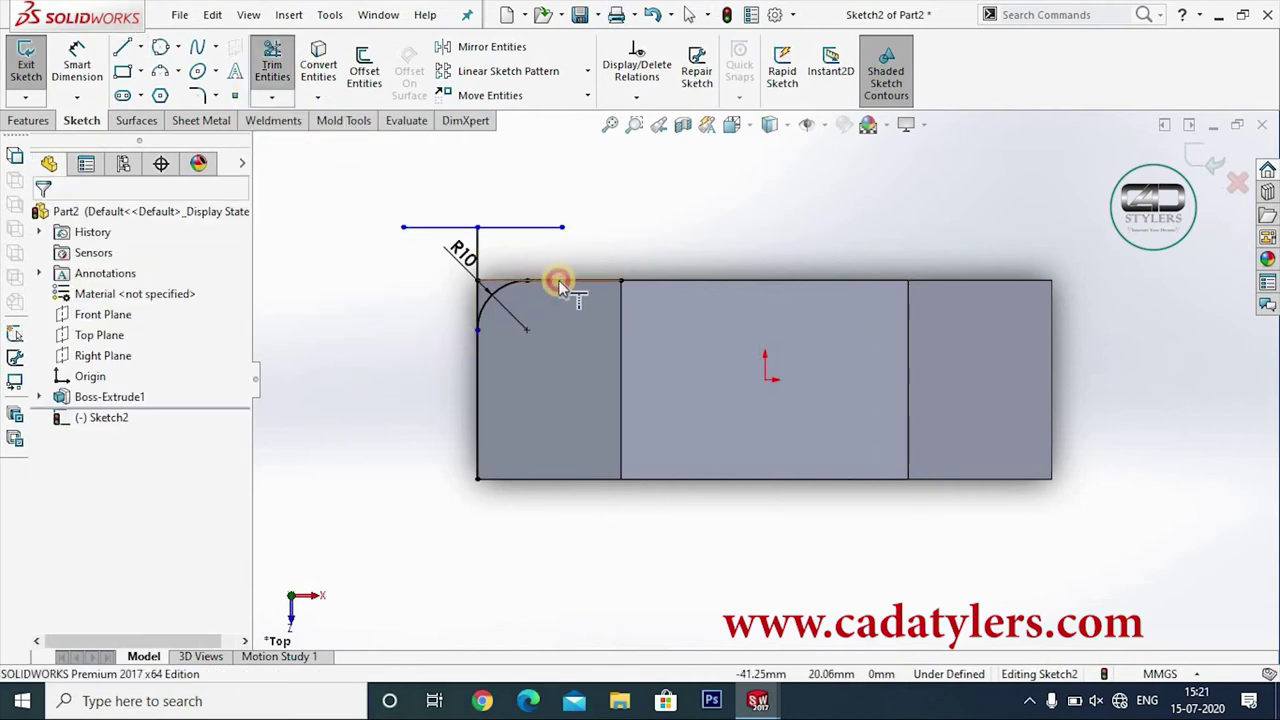
left_click(271, 62)
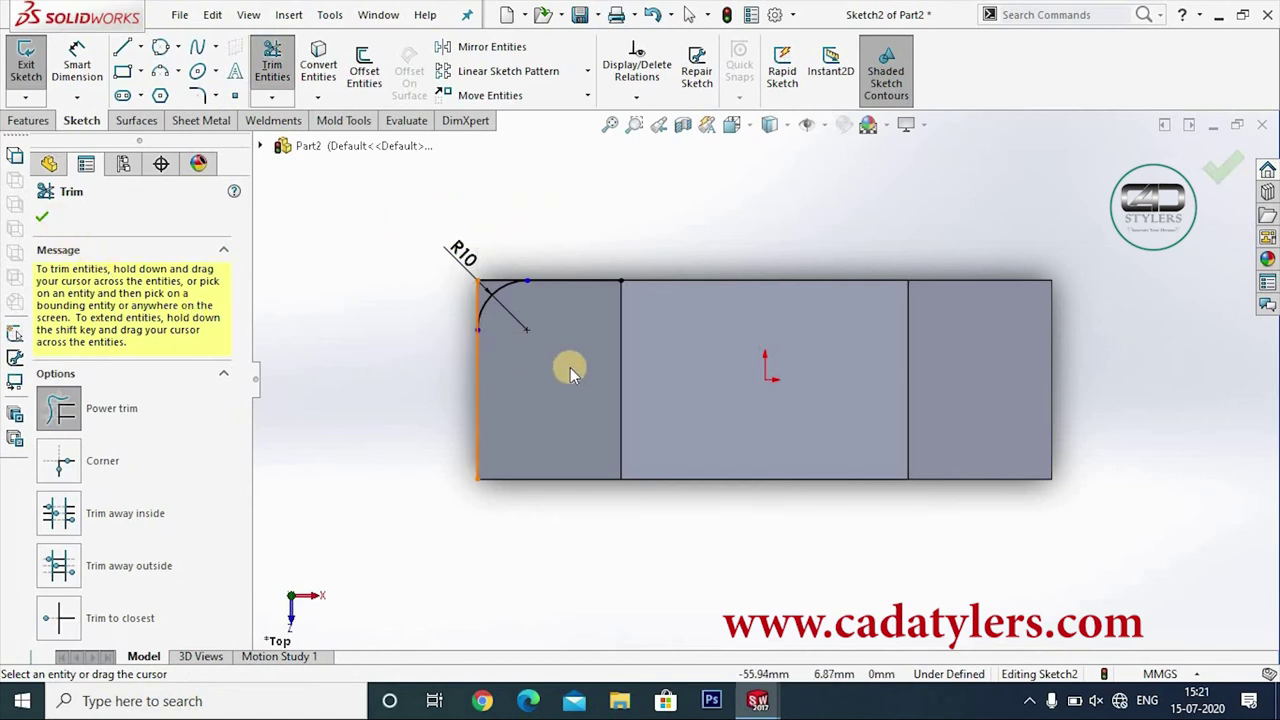
scroll(520, 383, "down", 3)
scroll(605, 341, "up", 3)
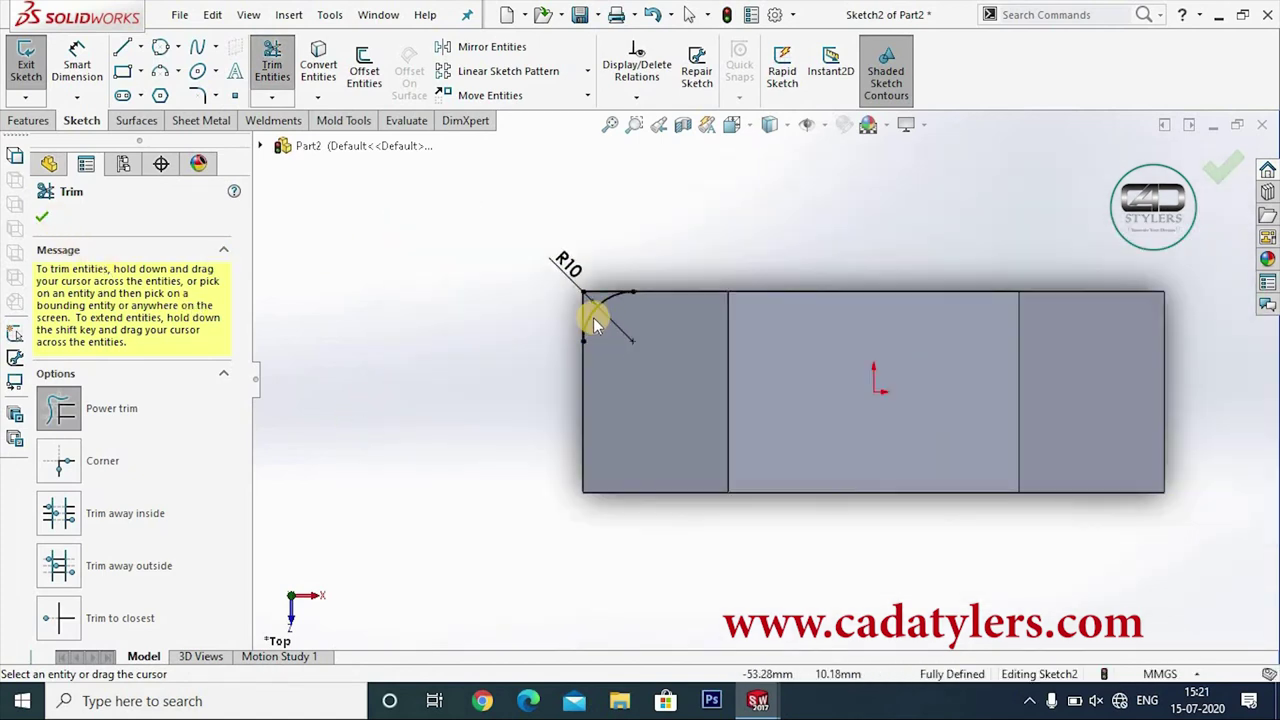
left_click(44, 218)
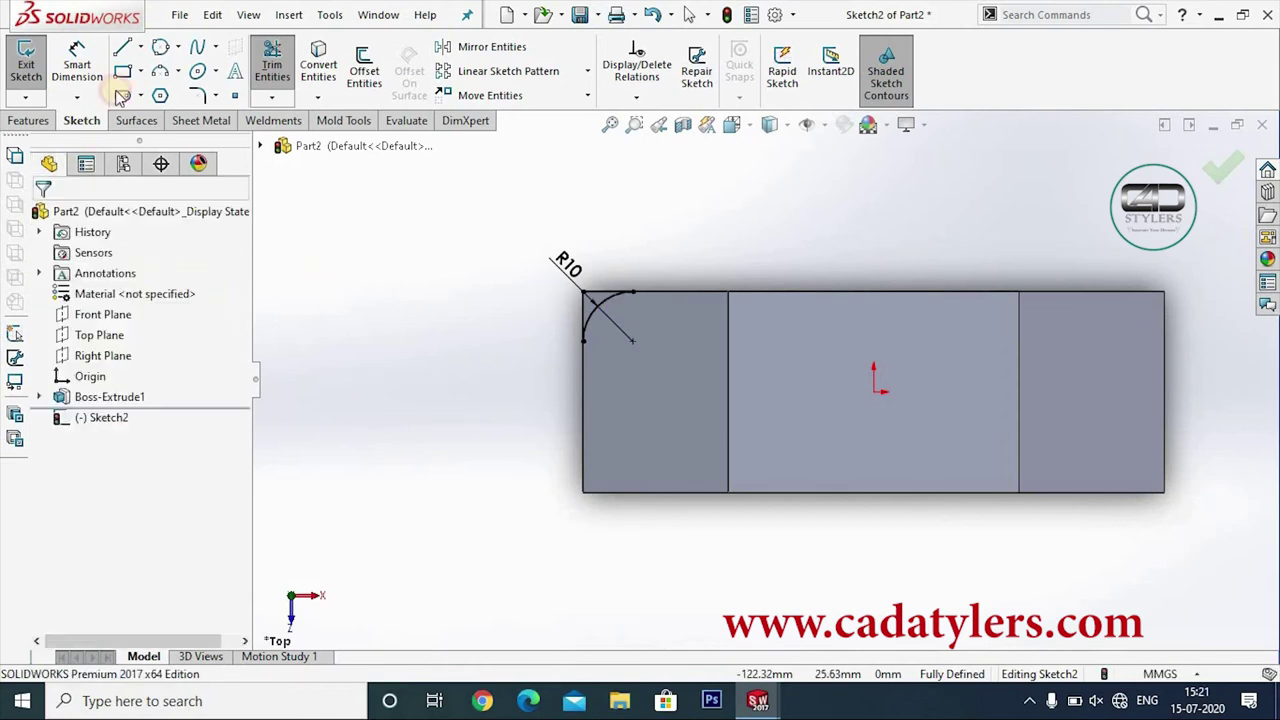
- Draw a vertical centerline up from the origin and exit Sketch2
left_click(140, 47)
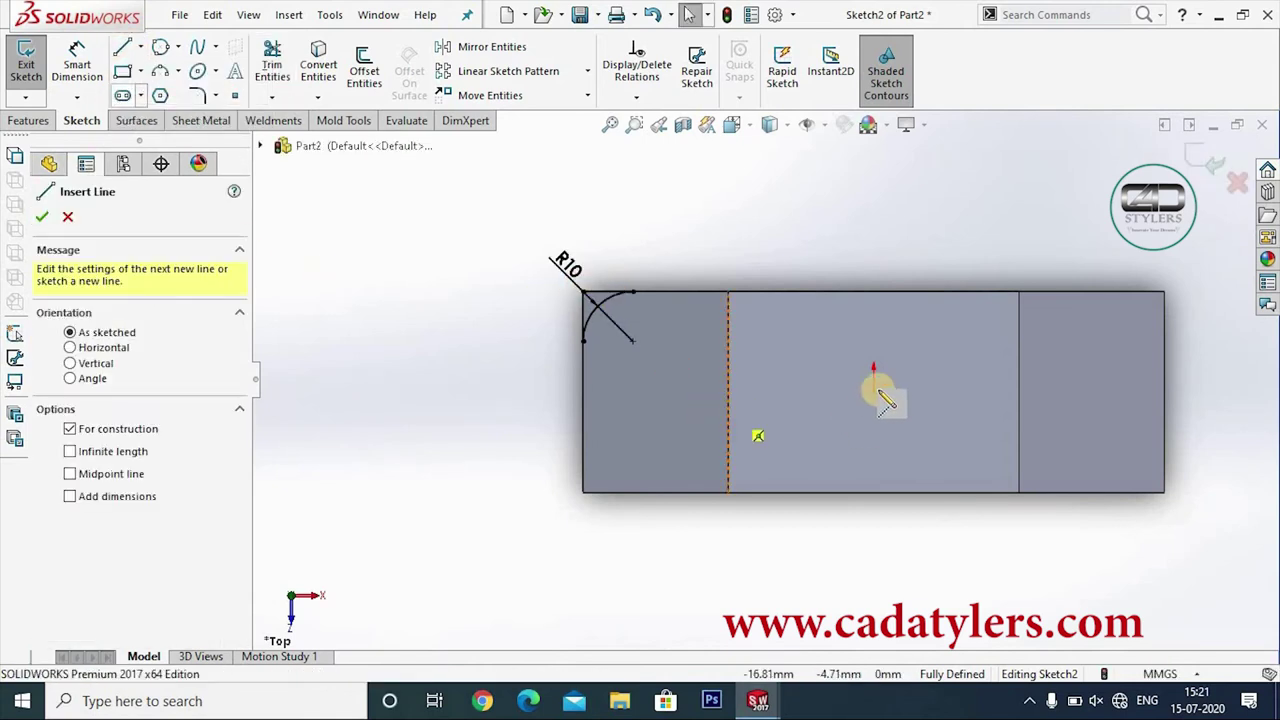
left_click(873, 367)
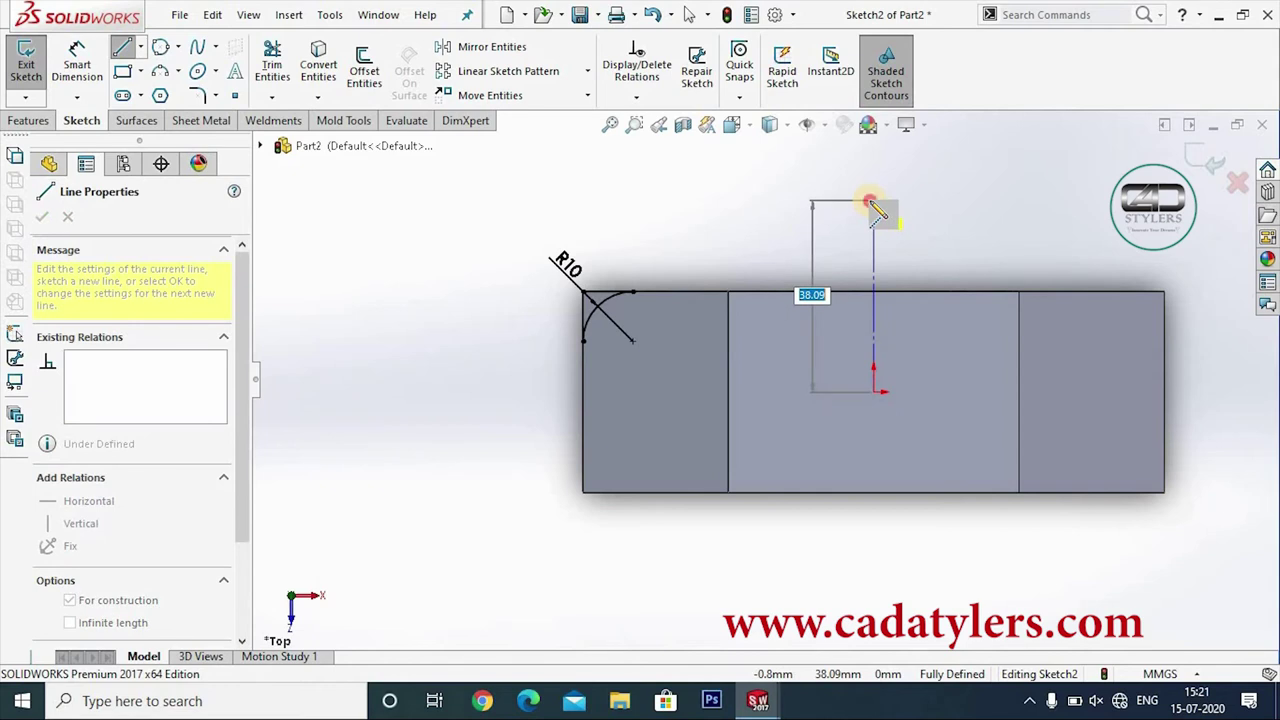
left_click(873, 203)
right_click(880, 208)
left_click(912, 214)
scroll(930, 303, "up", 3)
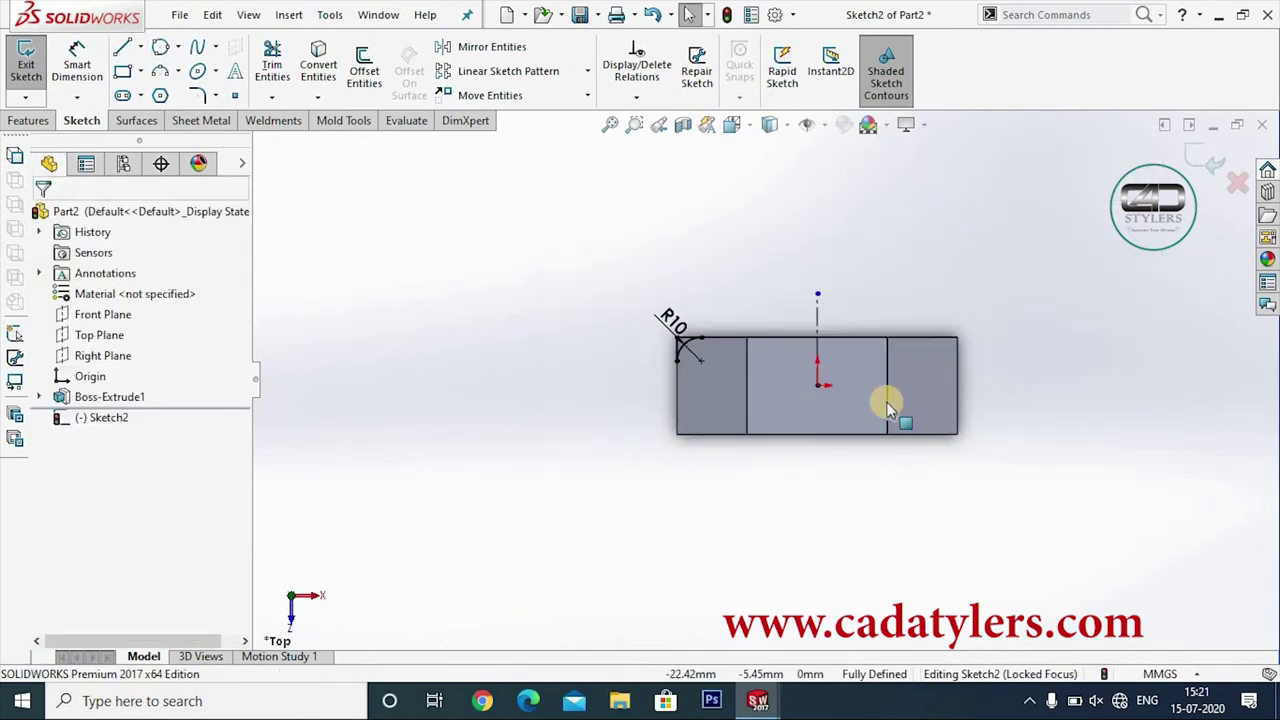
left_click(1198, 162)
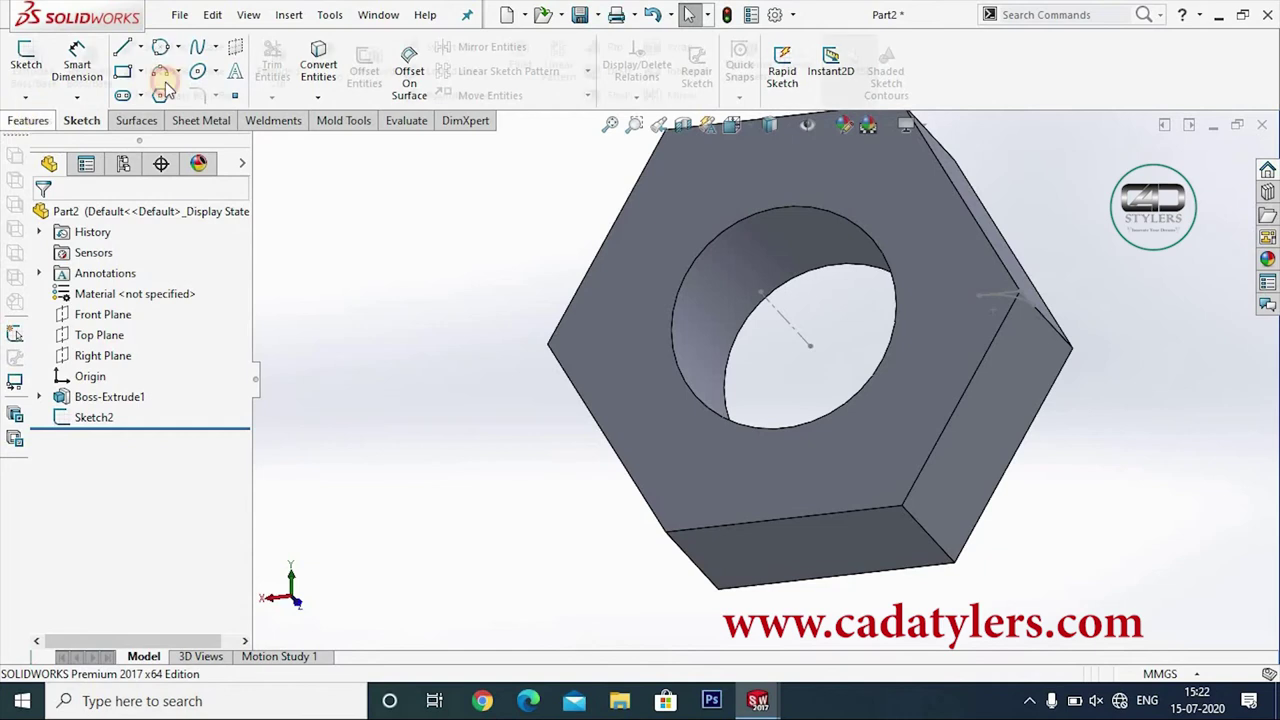
left_click(28, 120)
- Revolve-cut Sketch2 a full 360° about its vertical centerline to create Cut-Revolve1
left_click(373, 68)
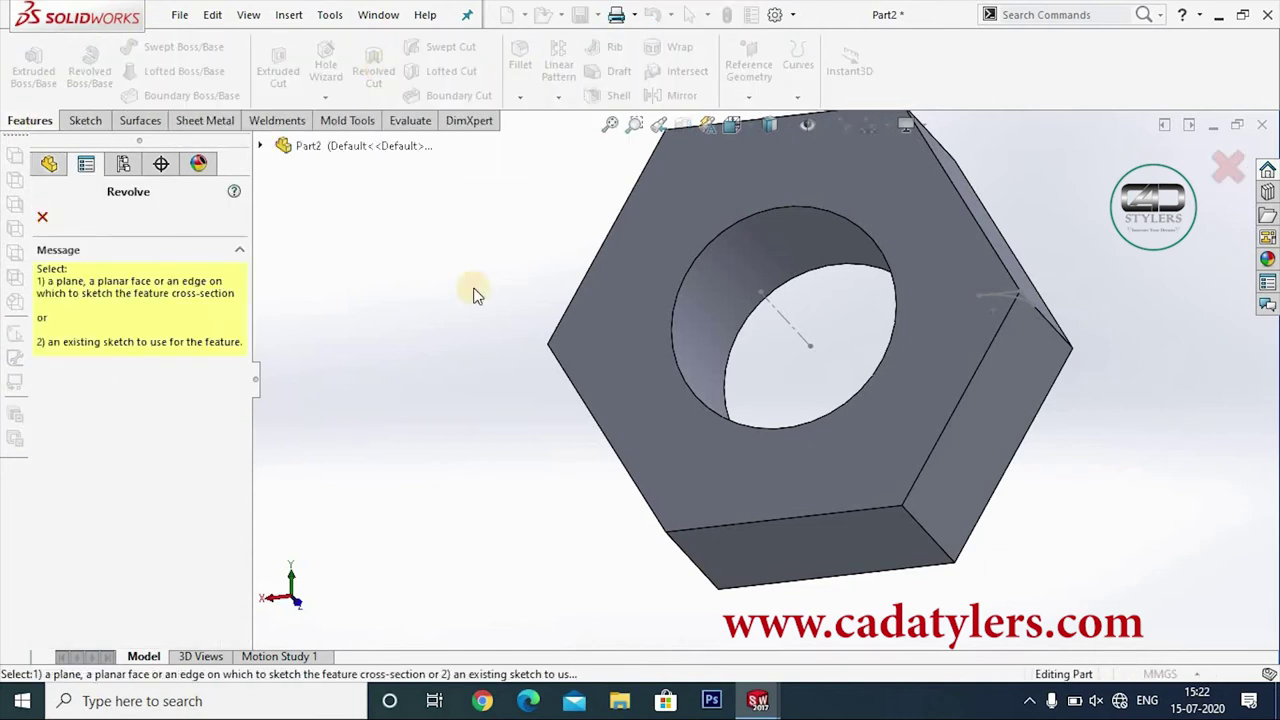
left_click(779, 316)
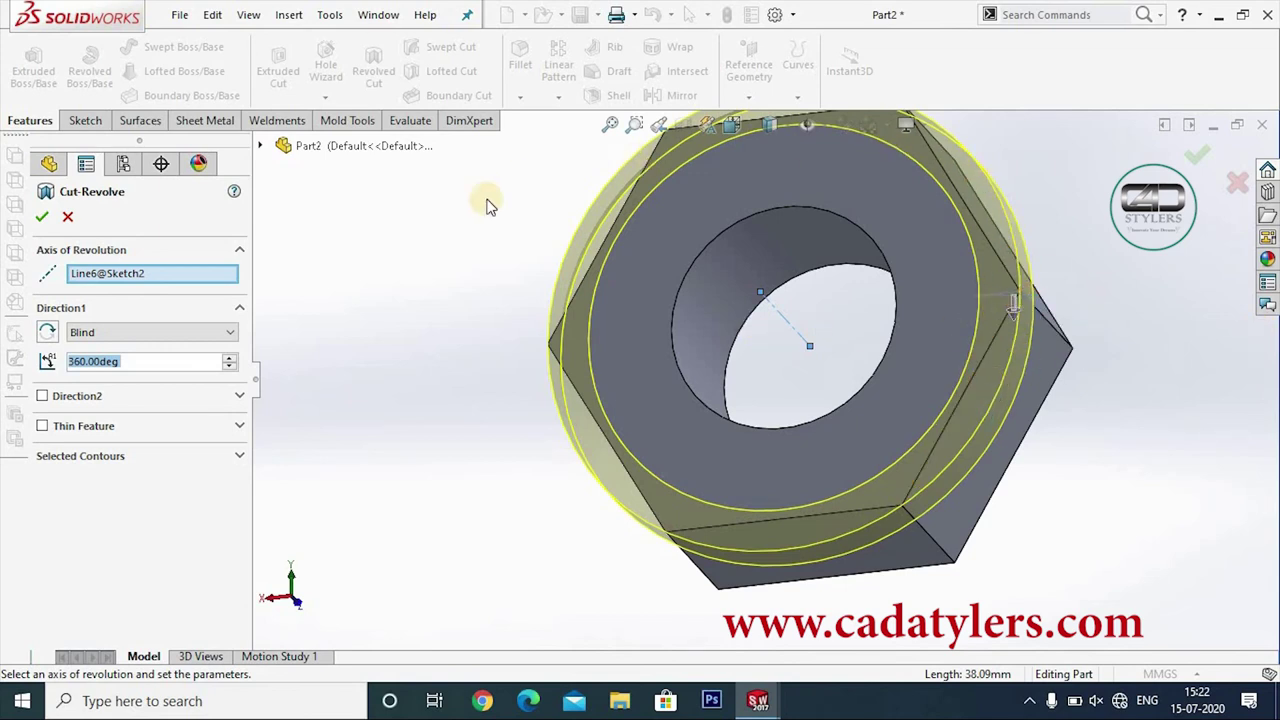
scroll(1059, 456, "up", 5)
middle_click_drag(866, 517, 871, 334)
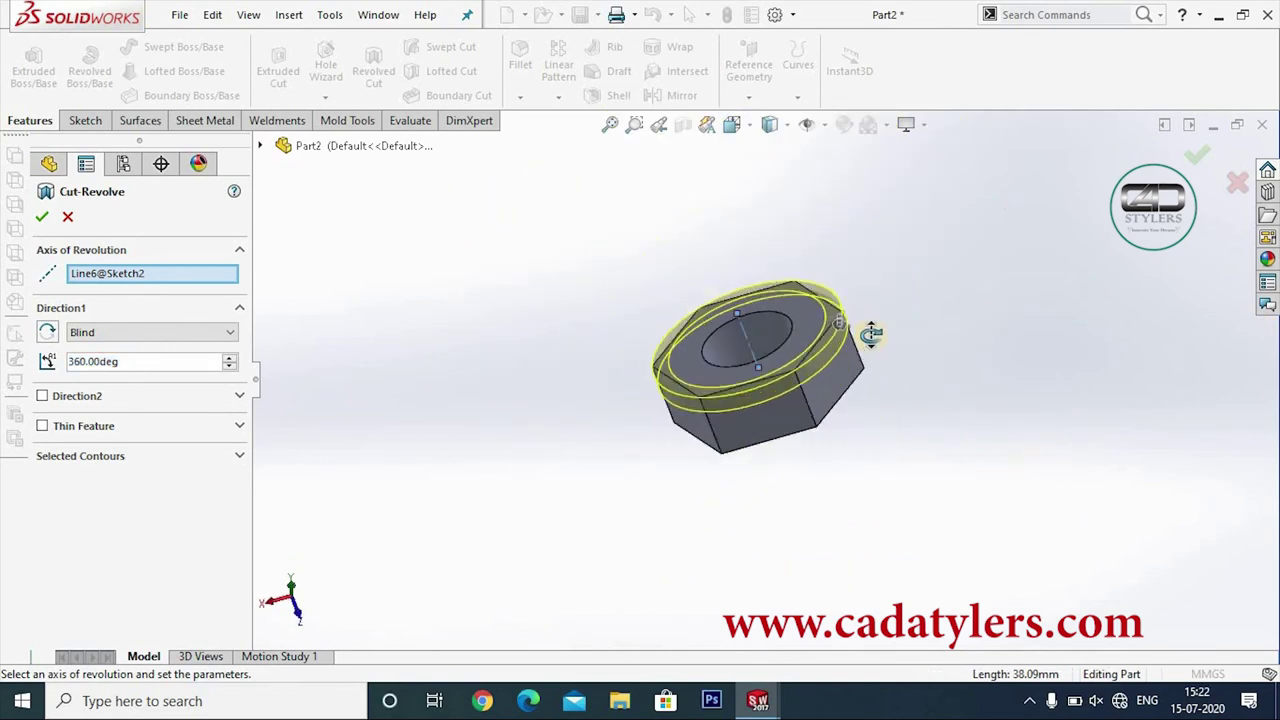
left_click(44, 220)
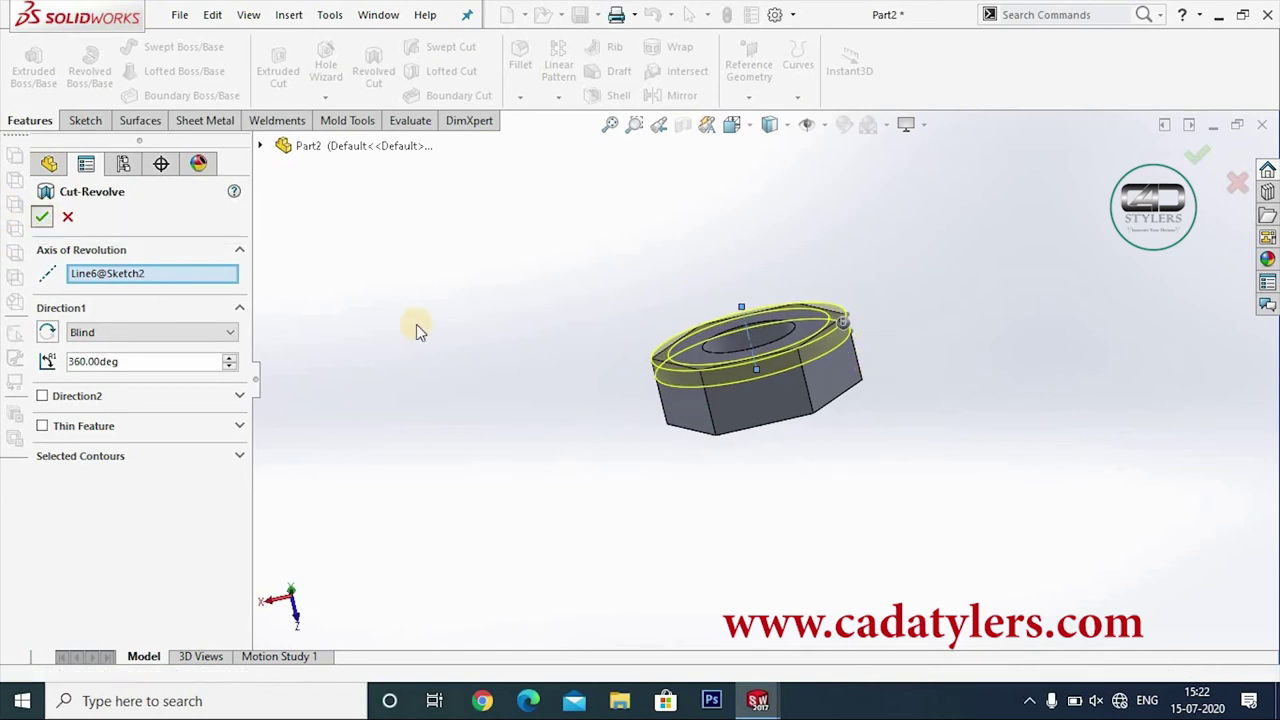
scroll(821, 391, "down", 2)
scroll(889, 377, "down", 5)
scroll(889, 377, "up", 3)
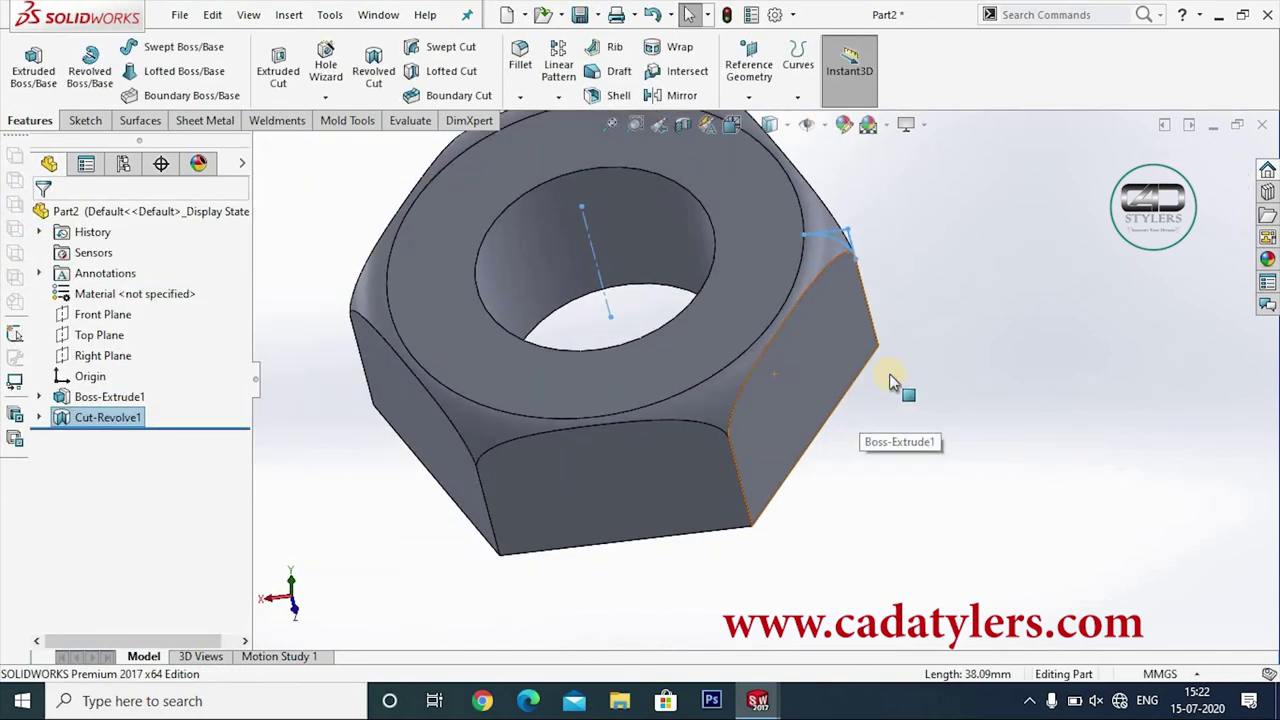
scroll(891, 371, "up", 3)
mouse_move(871, 466)
middle_mouse_down()
mouse_move(914, 365)
mouse_move(923, 409)
mouse_move(851, 429)
mouse_move(853, 453)
mouse_move(800, 446)
middle_mouse_up()
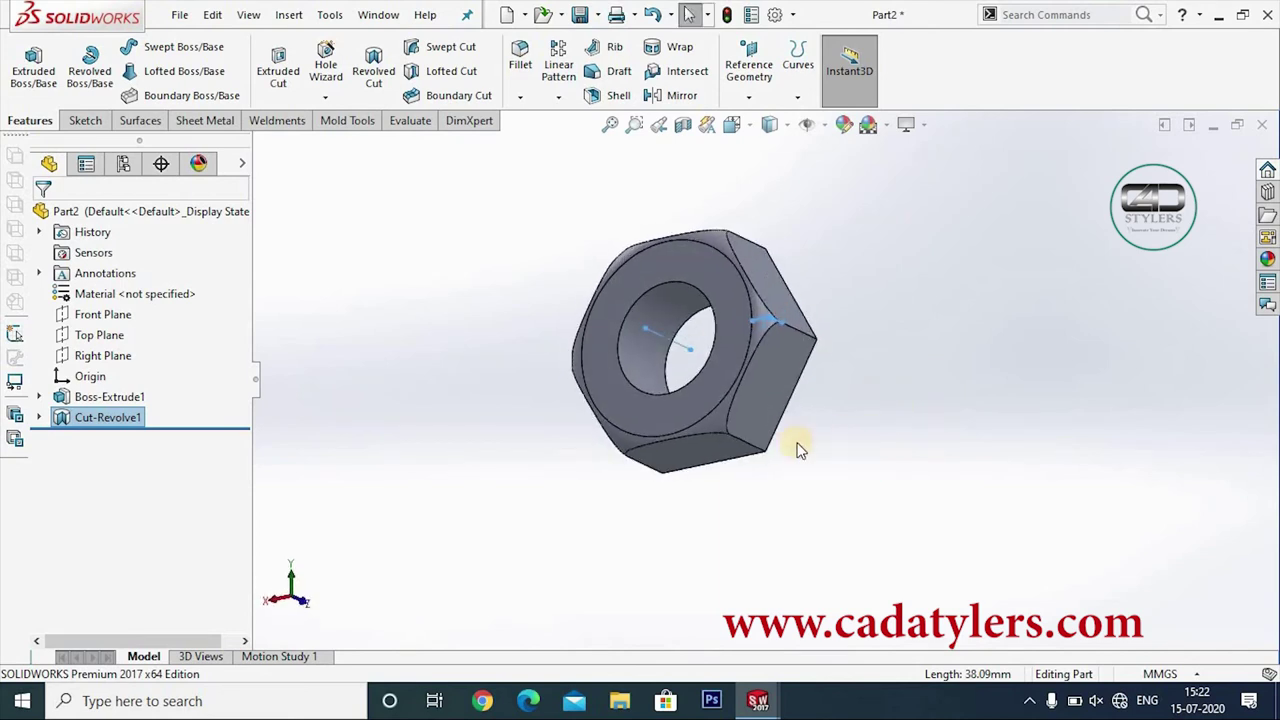
scroll(703, 426, "down", 3)
mouse_move(703, 426)
middle_mouse_down()
mouse_move(729, 331)
mouse_move(638, 375)
mouse_move(766, 400)
mouse_move(751, 497)
mouse_move(737, 466)
mouse_move(686, 551)
mouse_move(711, 420)
mouse_move(510, 387)
middle_mouse_up()
scroll(660, 370, "up", 3)
scroll(690, 380, "down", 3)
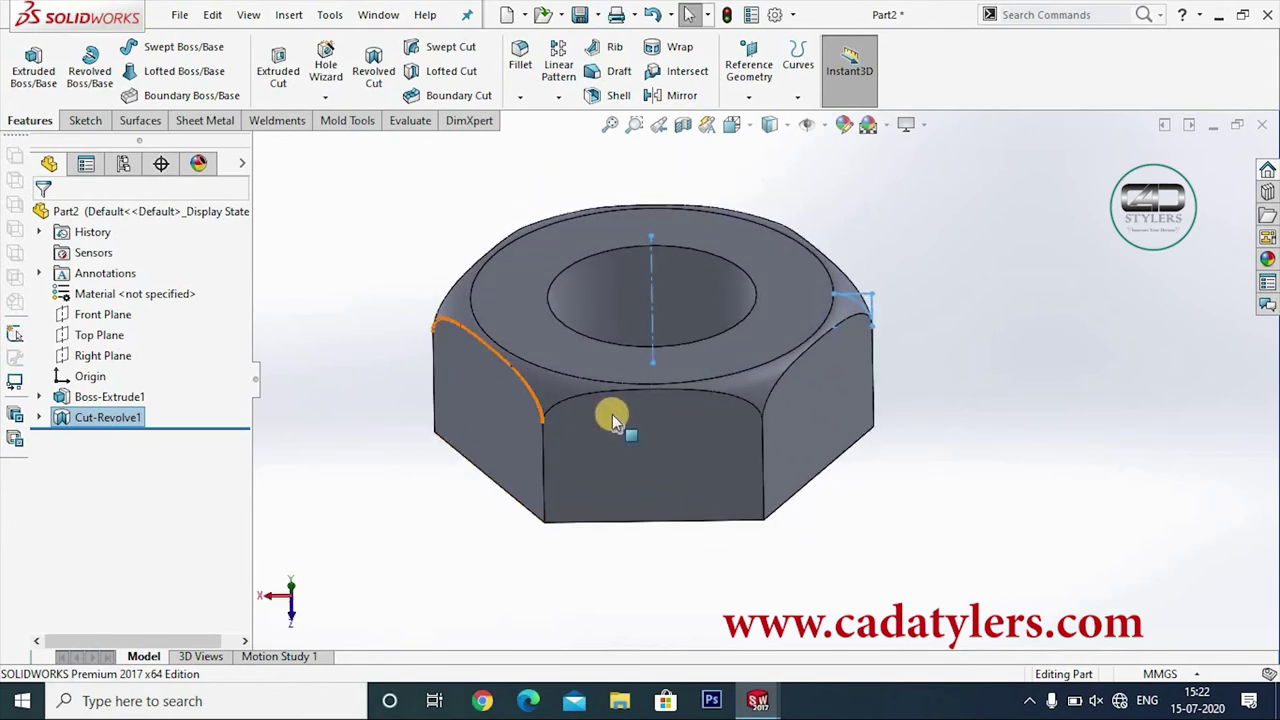
scroll(665, 455, "up", 2)
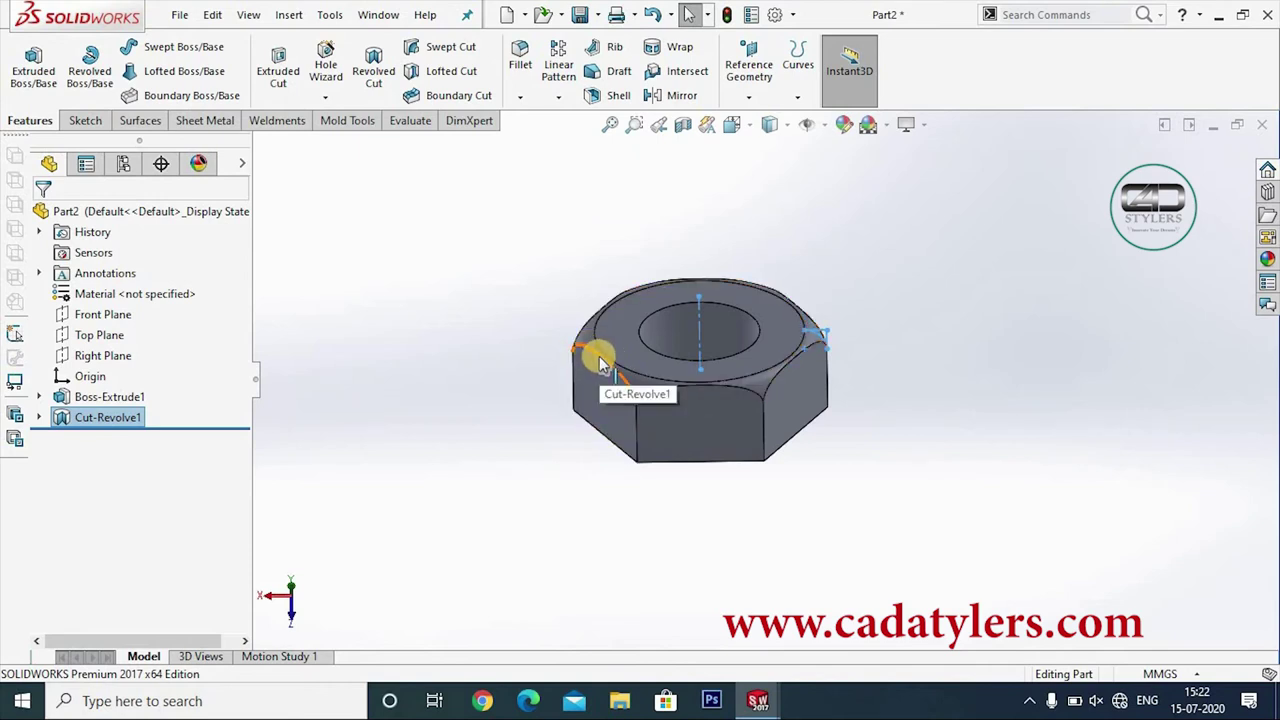
mouse_move(910, 375)
middle_mouse_down()
mouse_move(860, 489)
mouse_move(886, 531)
mouse_move(940, 297)
mouse_move(1003, 358)
mouse_move(955, 331)
mouse_move(674, 277)
middle_mouse_up()
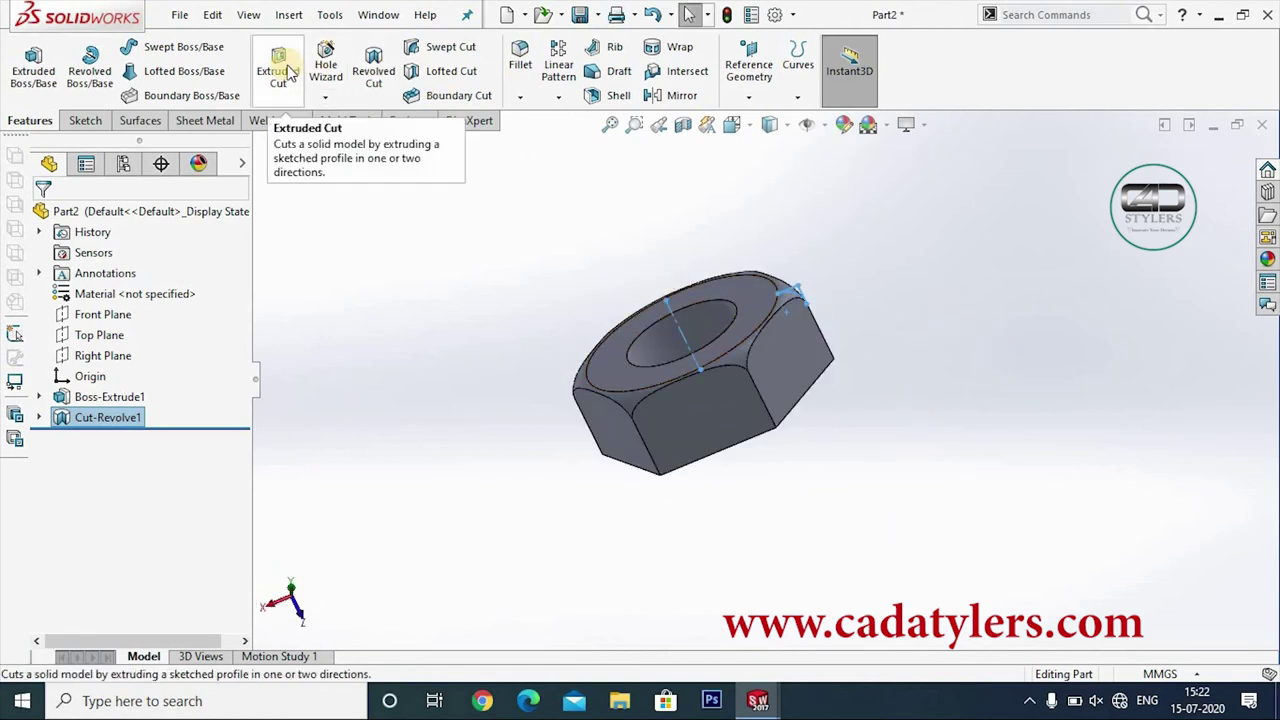
- Create Mirror1 using the Front Plane as mirror plane and Cut-Revolve1 as the mirrored feature
left_click(678, 95)
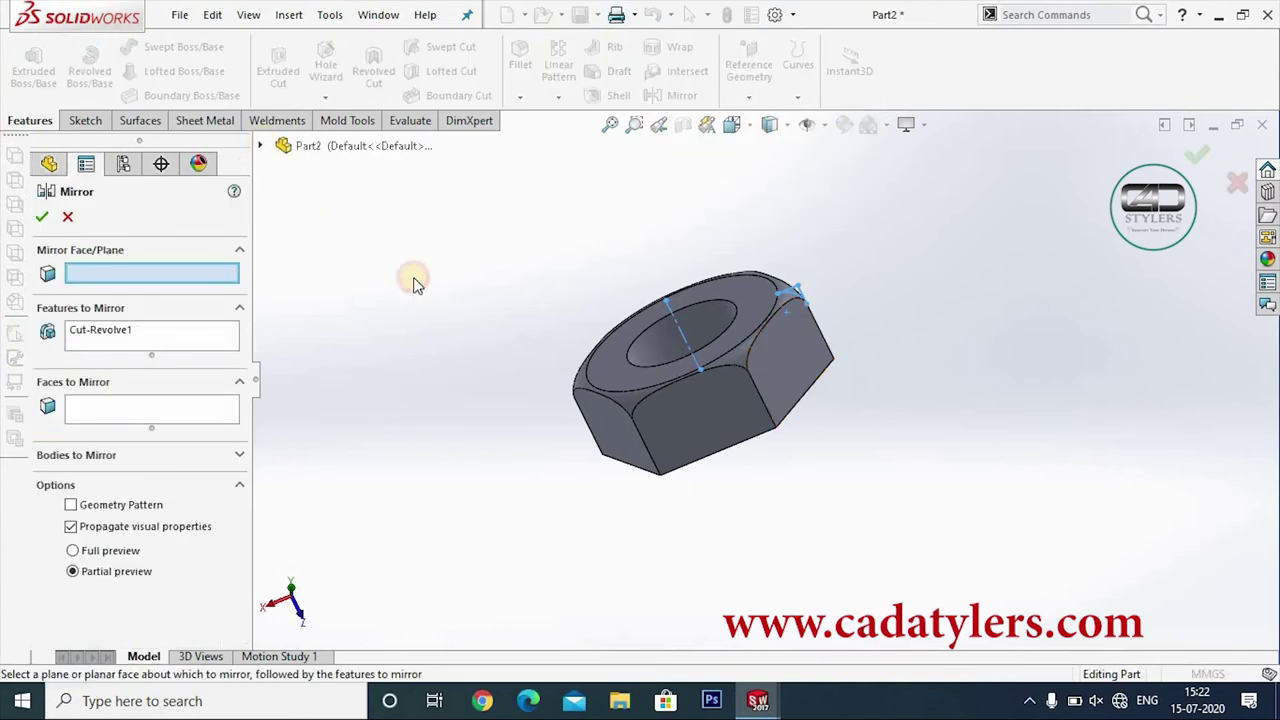
mouse_move(520, 264)
middle_mouse_down()
mouse_move(549, 338)
mouse_move(956, 325)
middle_mouse_up()
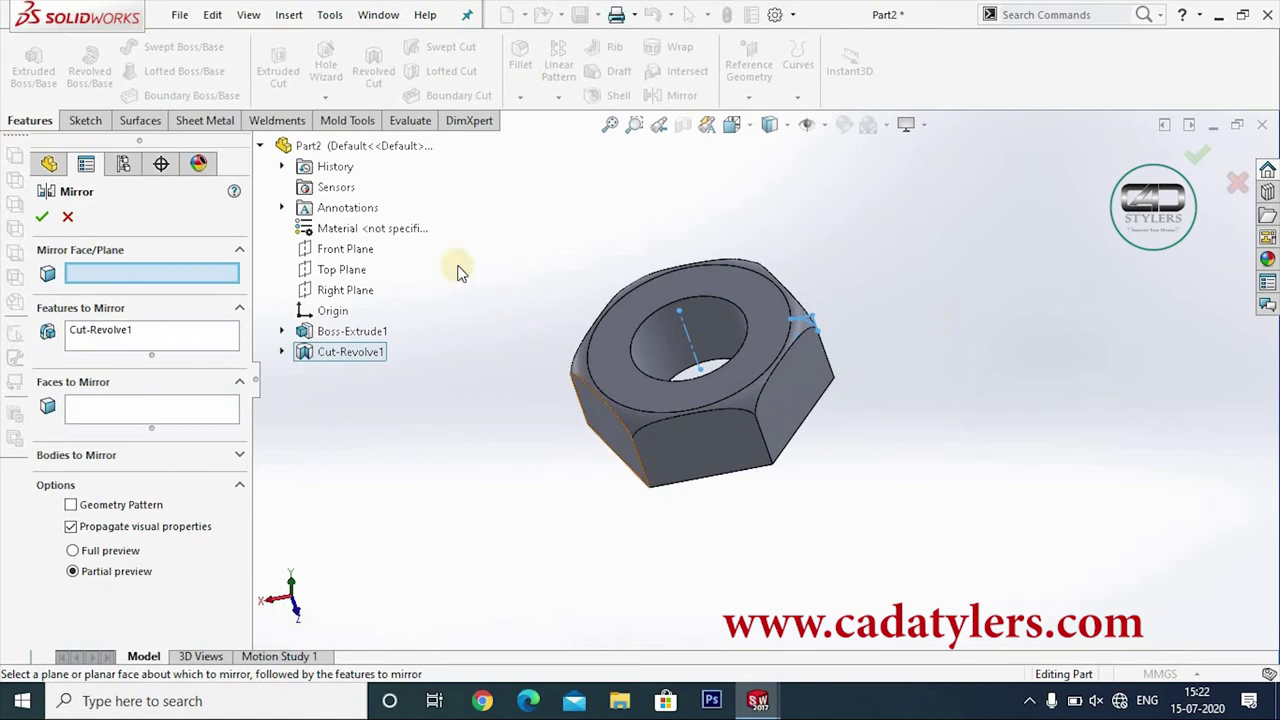
left_click(676, 398)
mouse_move(900, 420)
middle_mouse_down()
mouse_move(829, 489)
mouse_move(889, 449)
middle_mouse_up()
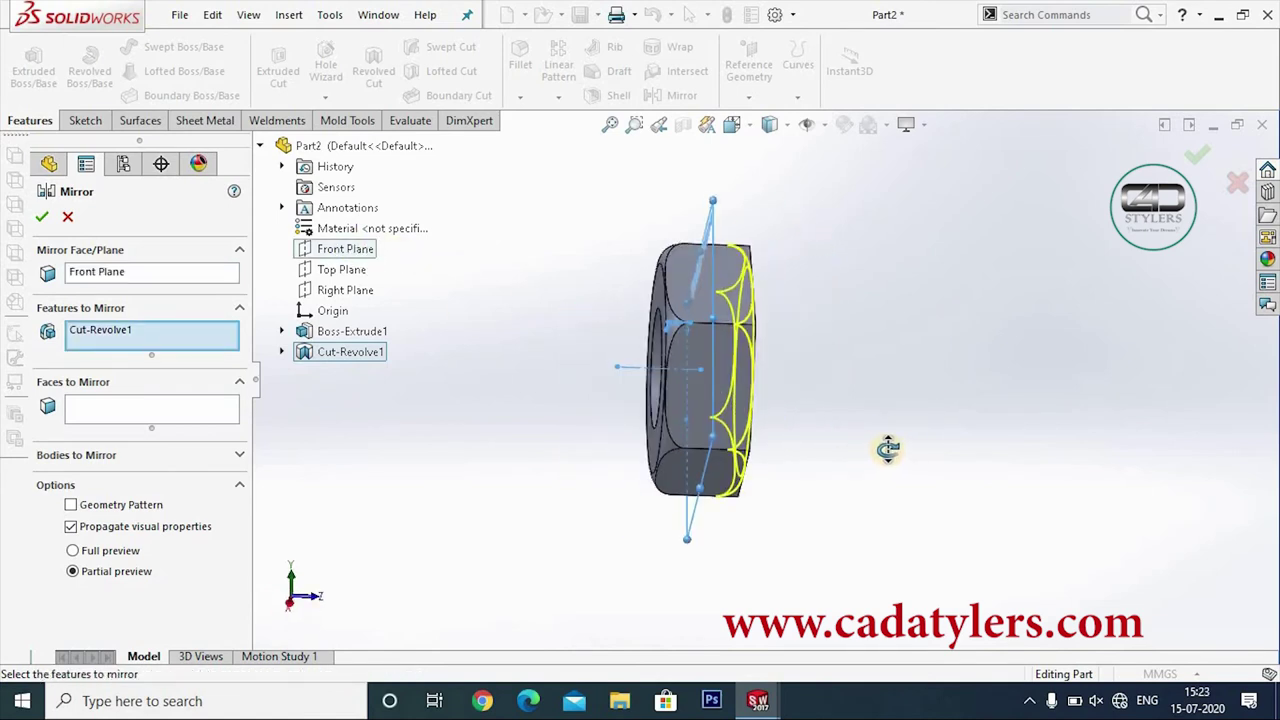
right_click(125, 341)
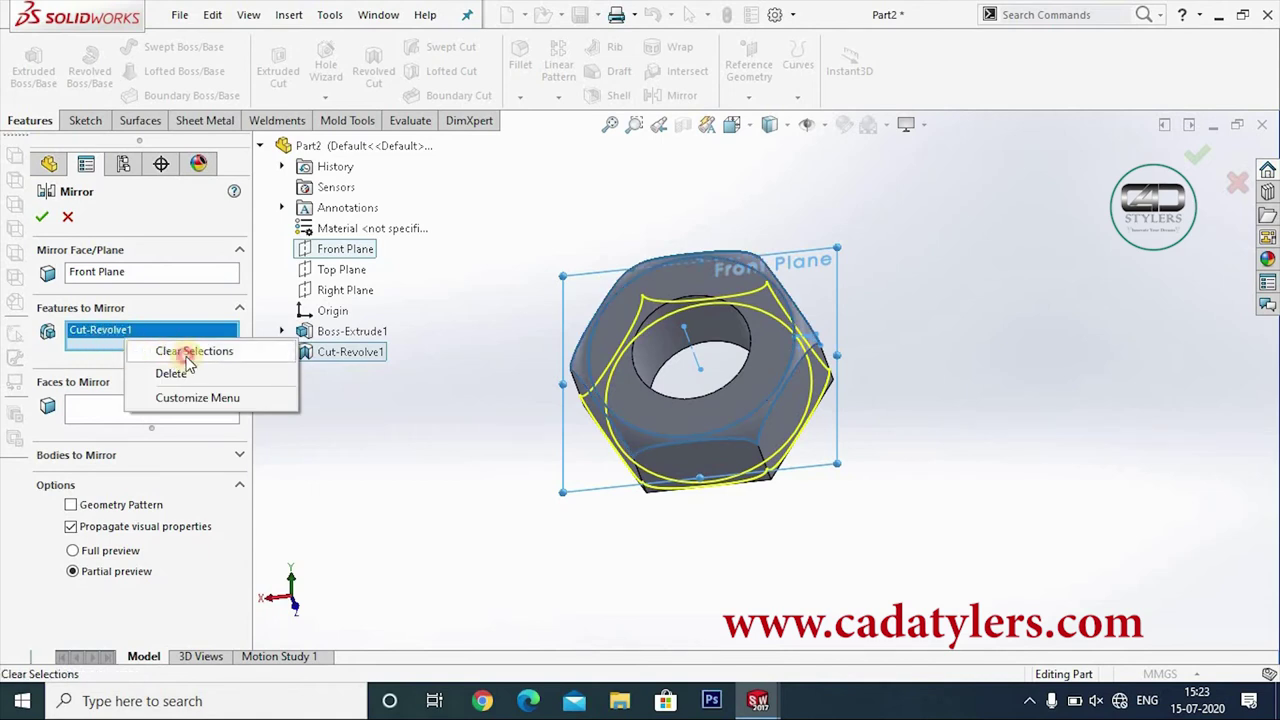
left_click(190, 355)
left_click(340, 358)
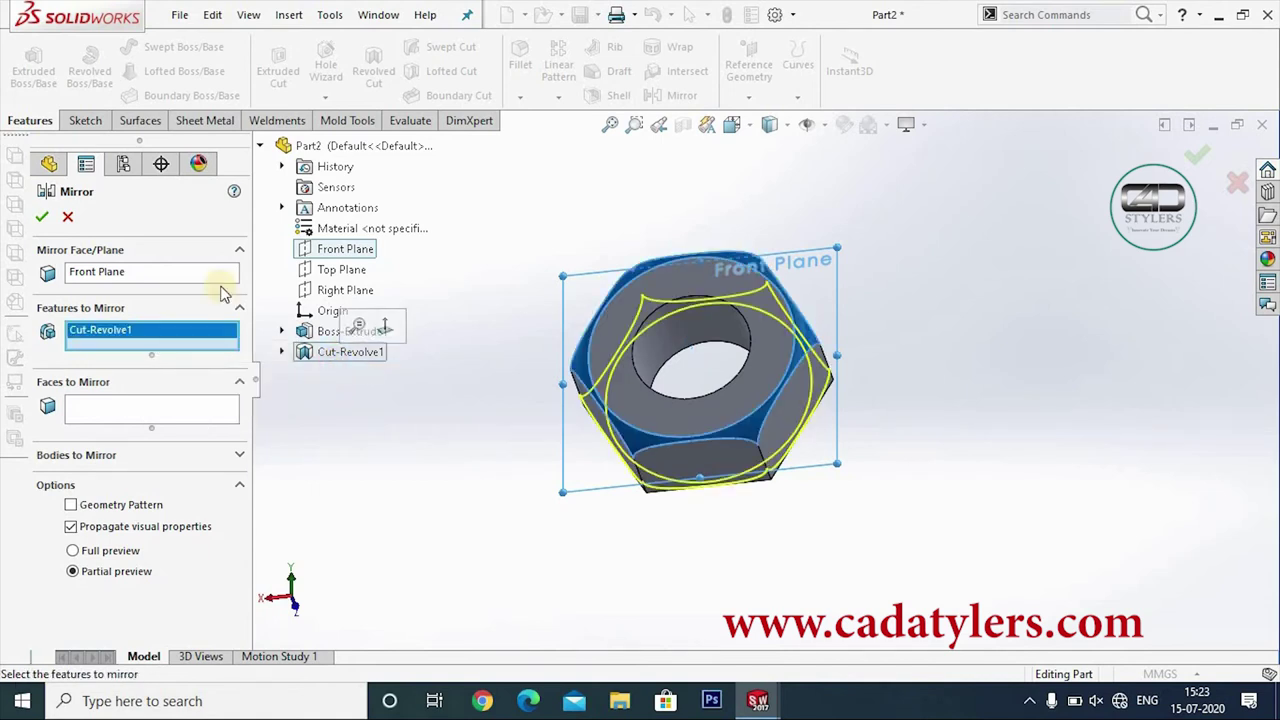
left_click(45, 216)
mouse_move(671, 477)
middle_mouse_down()
mouse_move(591, 329)
mouse_move(524, 414)
mouse_move(597, 363)
mouse_move(777, 380)
mouse_move(863, 280)
mouse_move(946, 436)
mouse_move(800, 349)
mouse_move(640, 390)
middle_mouse_up()
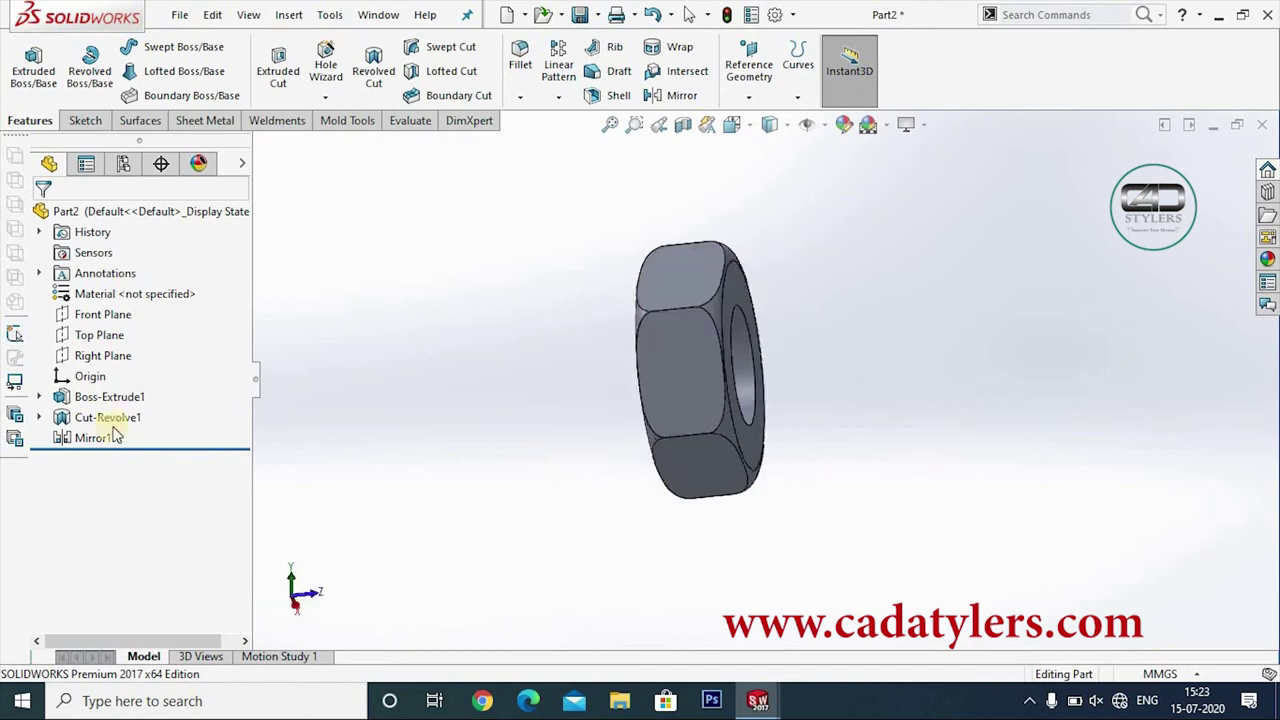
- Delete Mirror1 and reopen Cut-Revolve1's sketch, viewed normal to its plane
right_click(78, 437)
key("Delete")
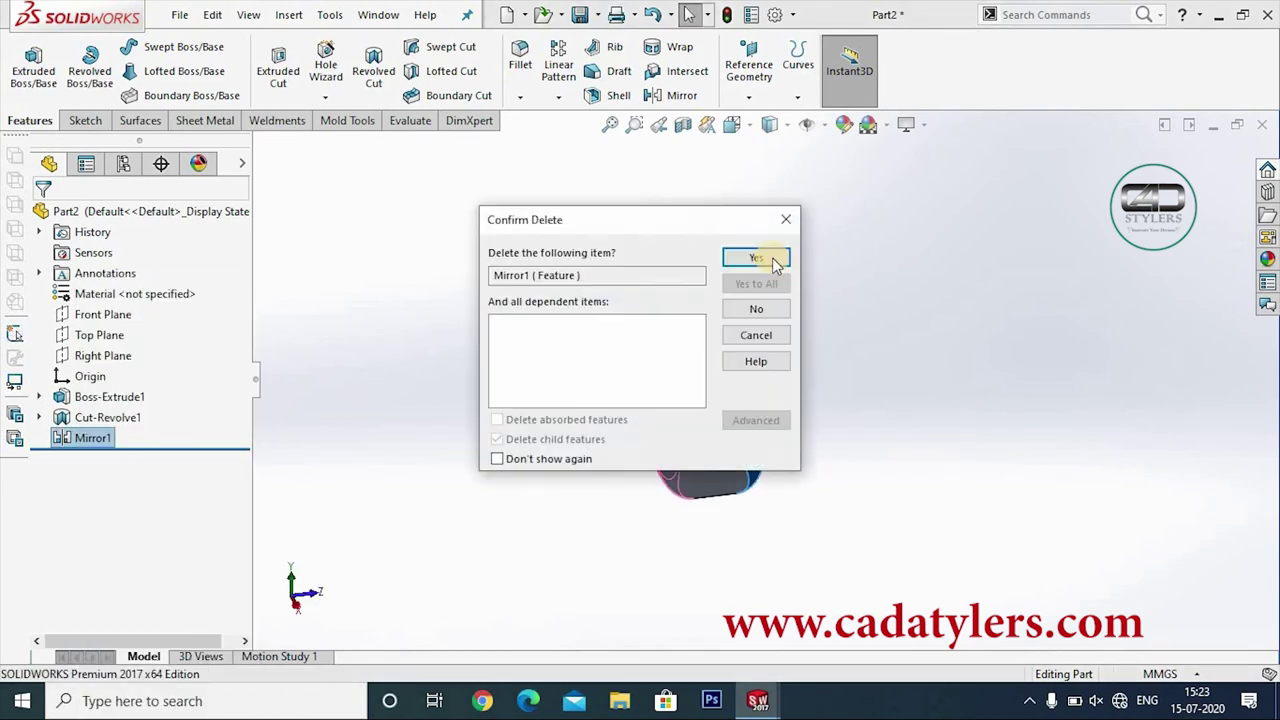
left_click(760, 258)
right_click(112, 417)
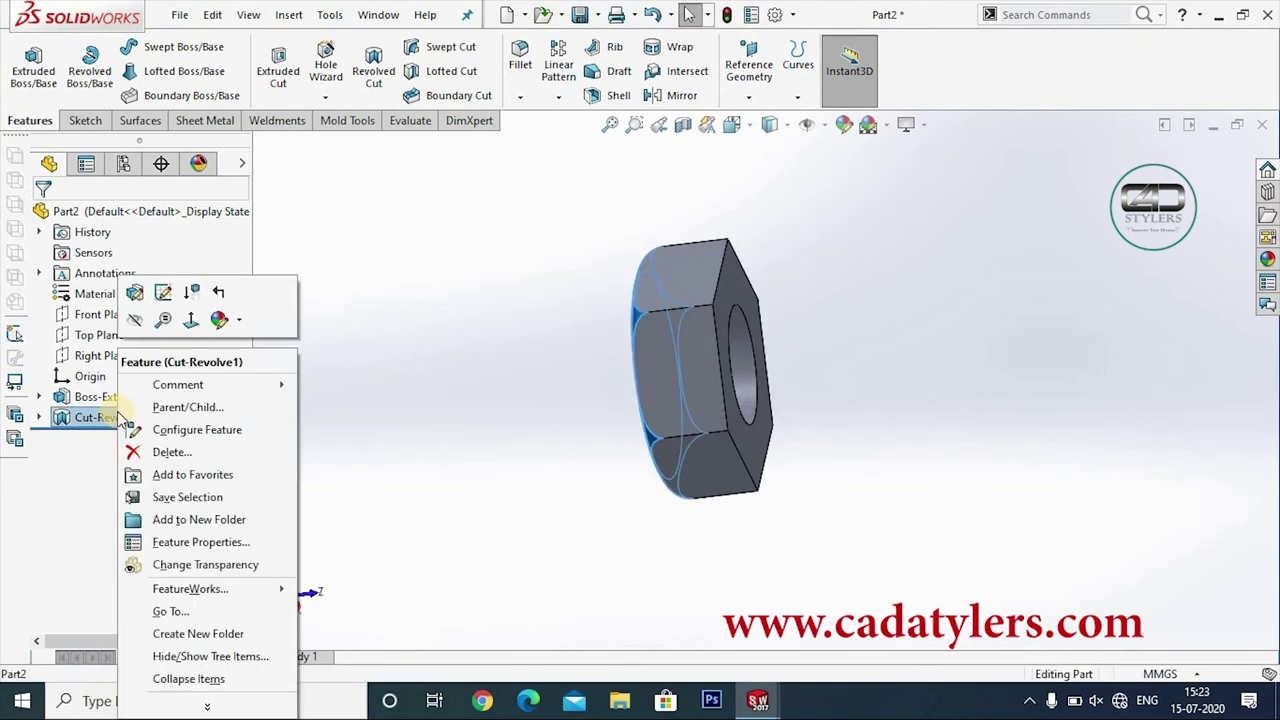
left_click(163, 291)
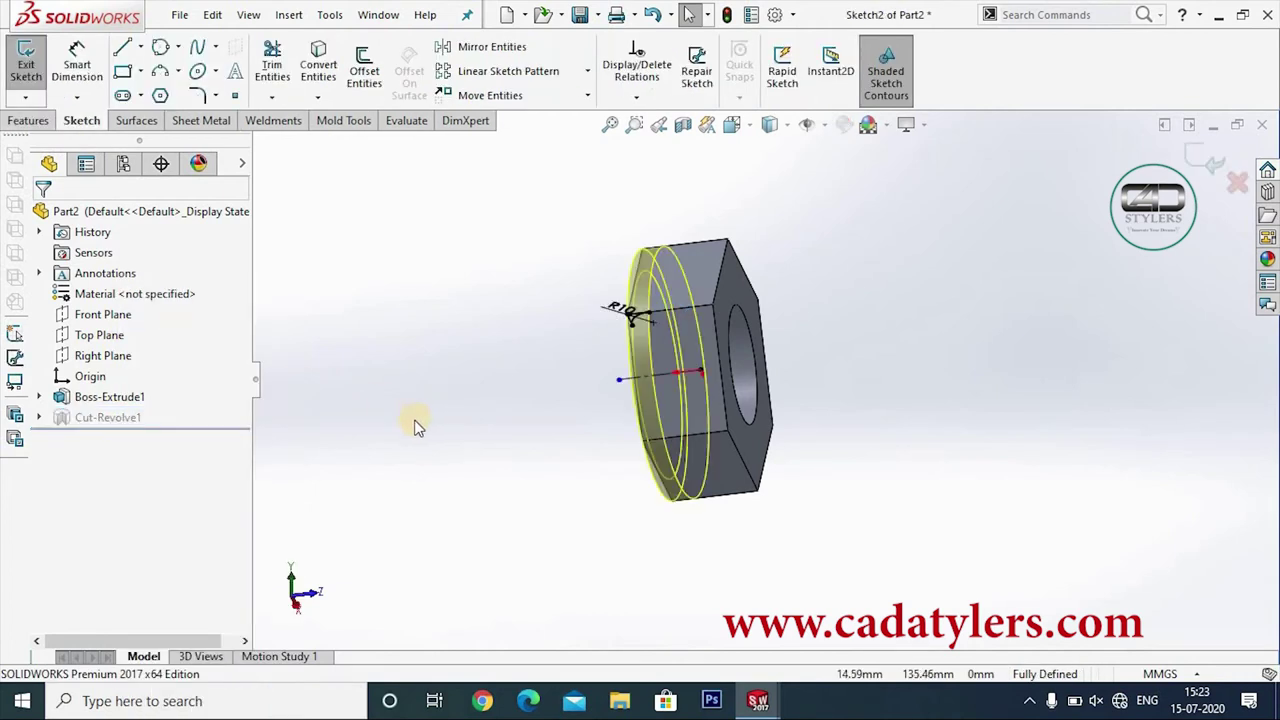
key("space")
left_click(143, 43)
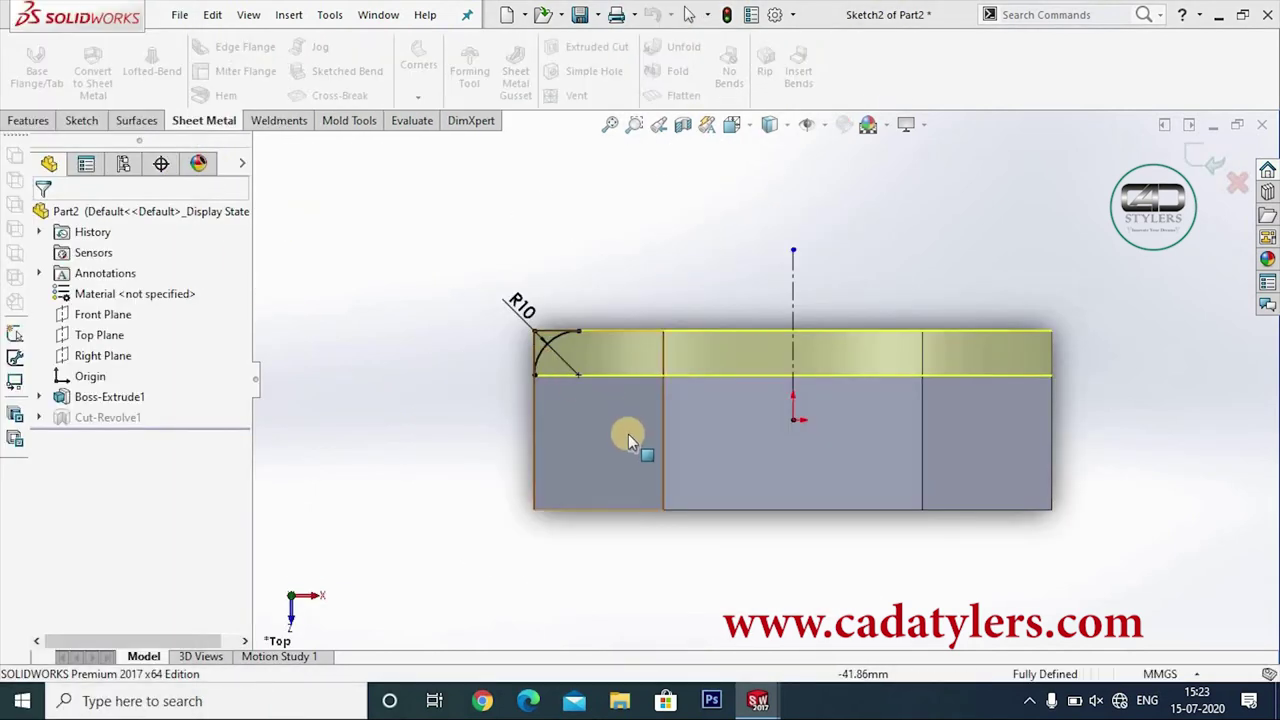
scroll(706, 389, "down", 3)
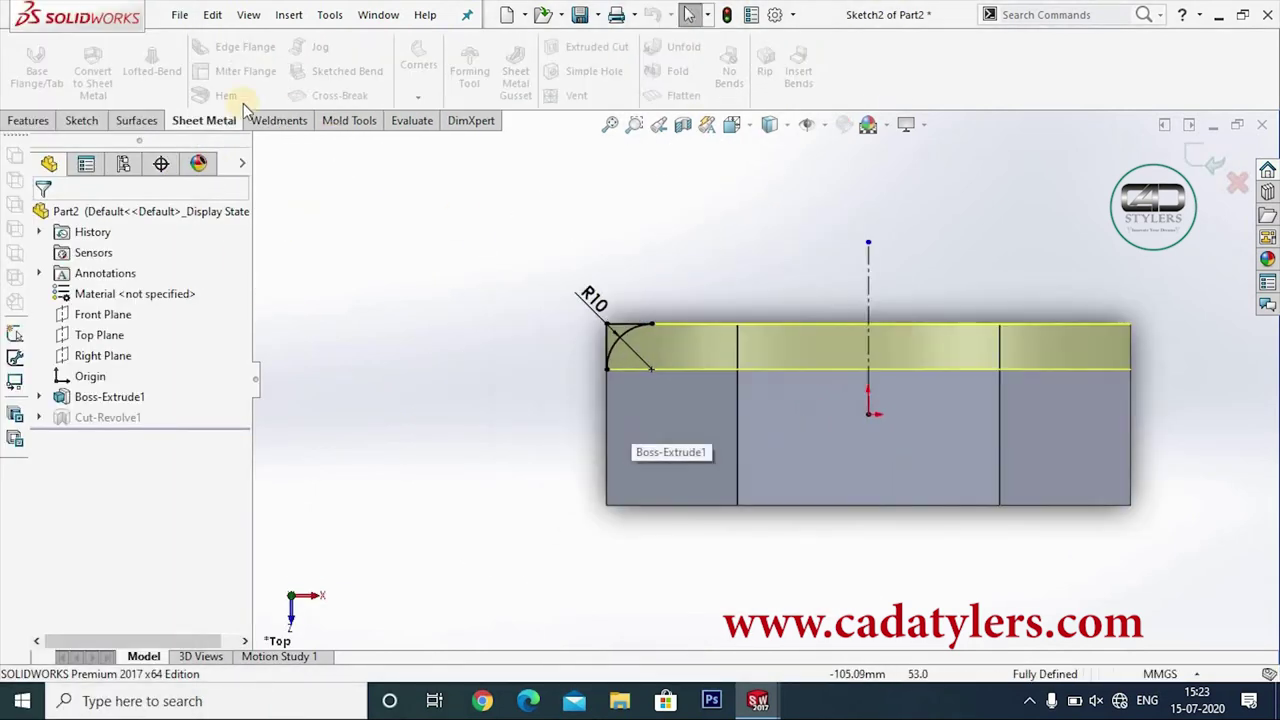
- Draw a horizontal centerline from the nut's axis out to the right
left_click(86, 120)
left_click(140, 50)
left_click(165, 91)
left_click(868, 413)
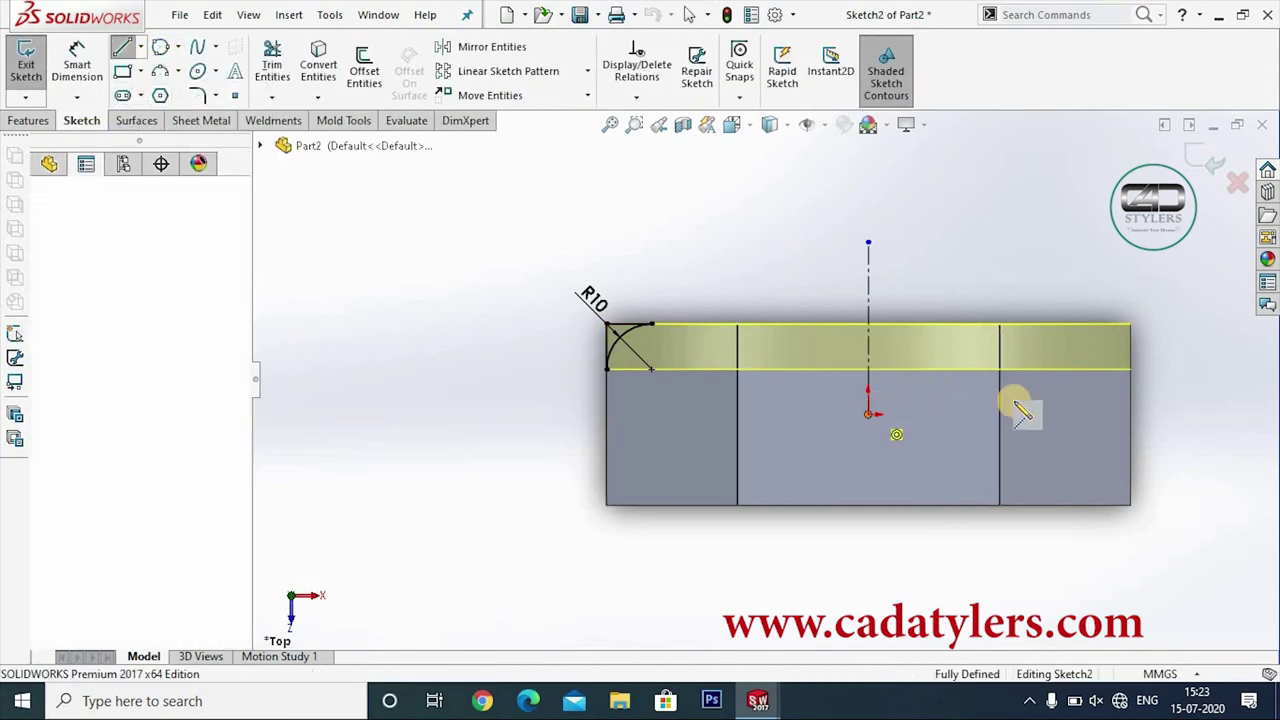
left_click(1064, 413)
right_click(1068, 418)
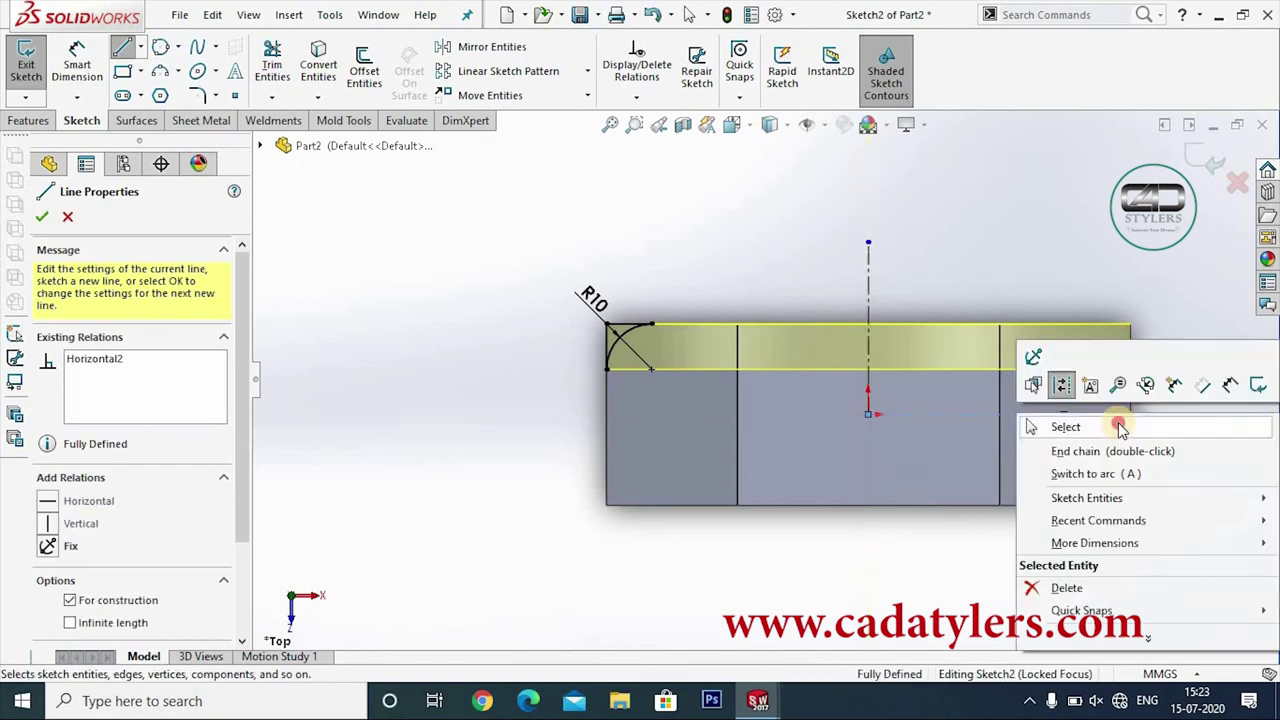
left_click(1063, 423)
- Mirror the R10 arc and its two chamfer lines about the horizontal centerline
left_click(465, 50)
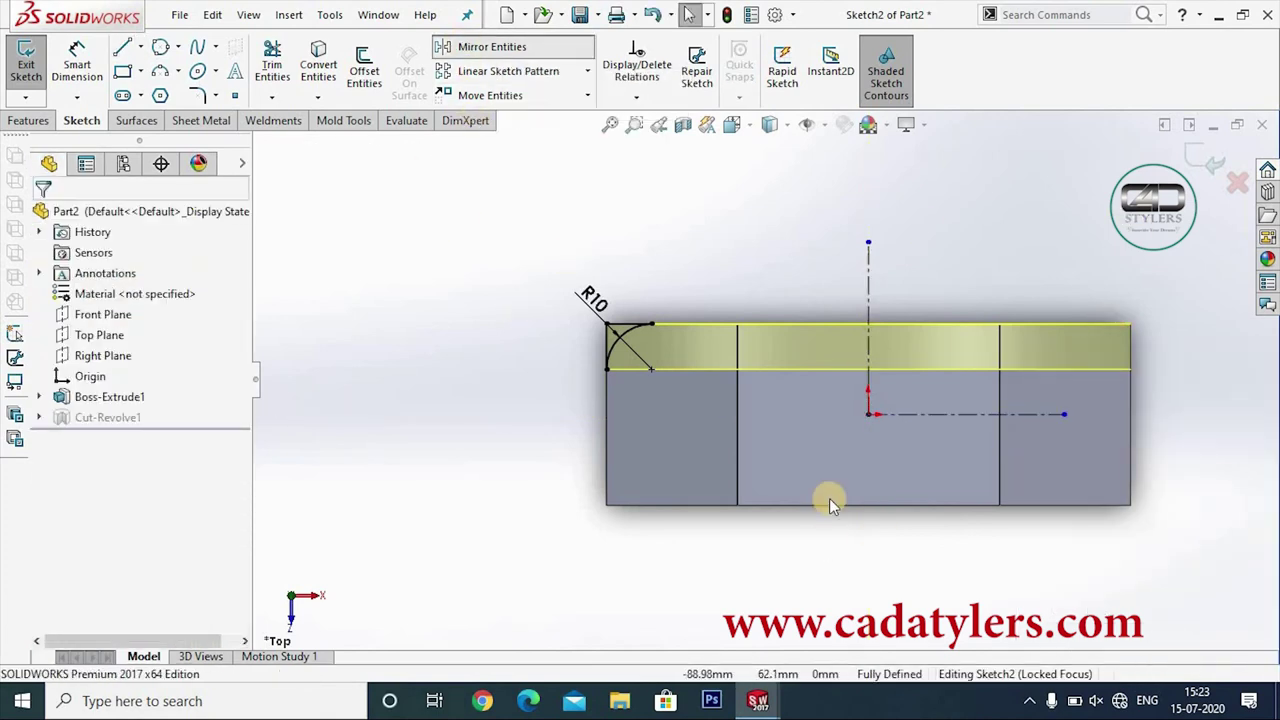
left_click(622, 337)
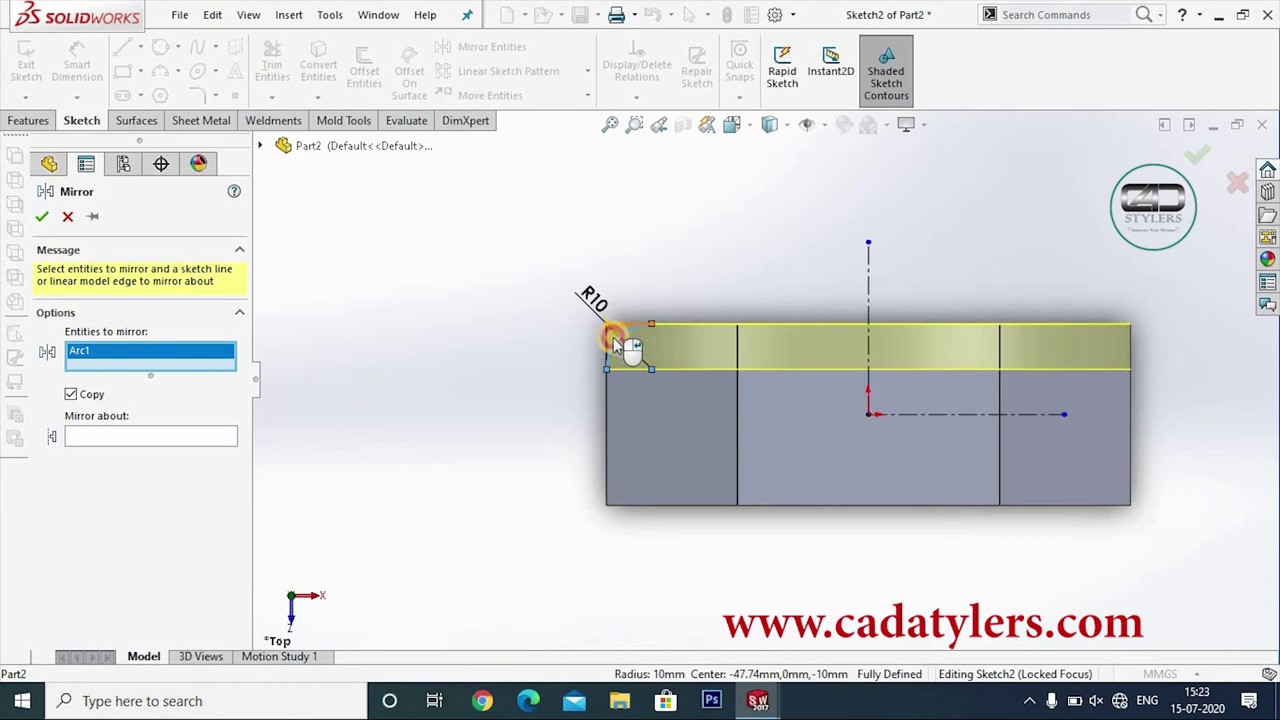
left_click(626, 324)
left_click(606, 356)
left_click(135, 466)
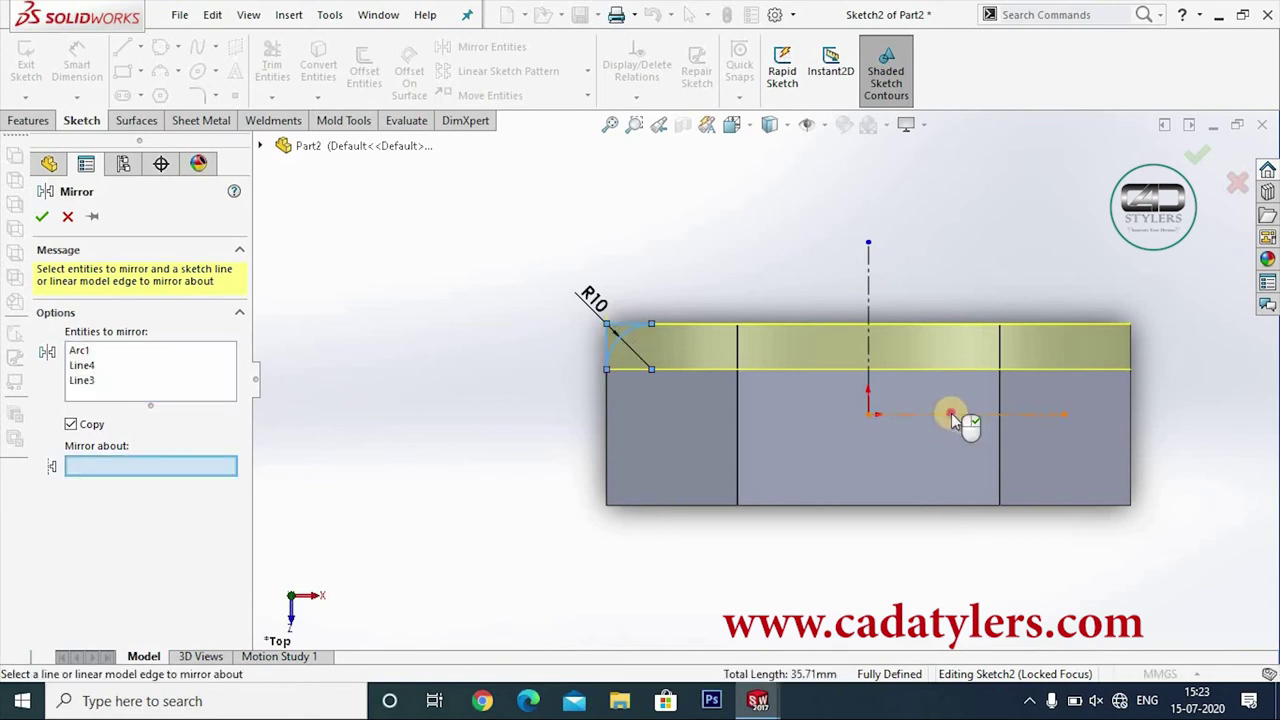
left_click(951, 414)
left_click(42, 218)
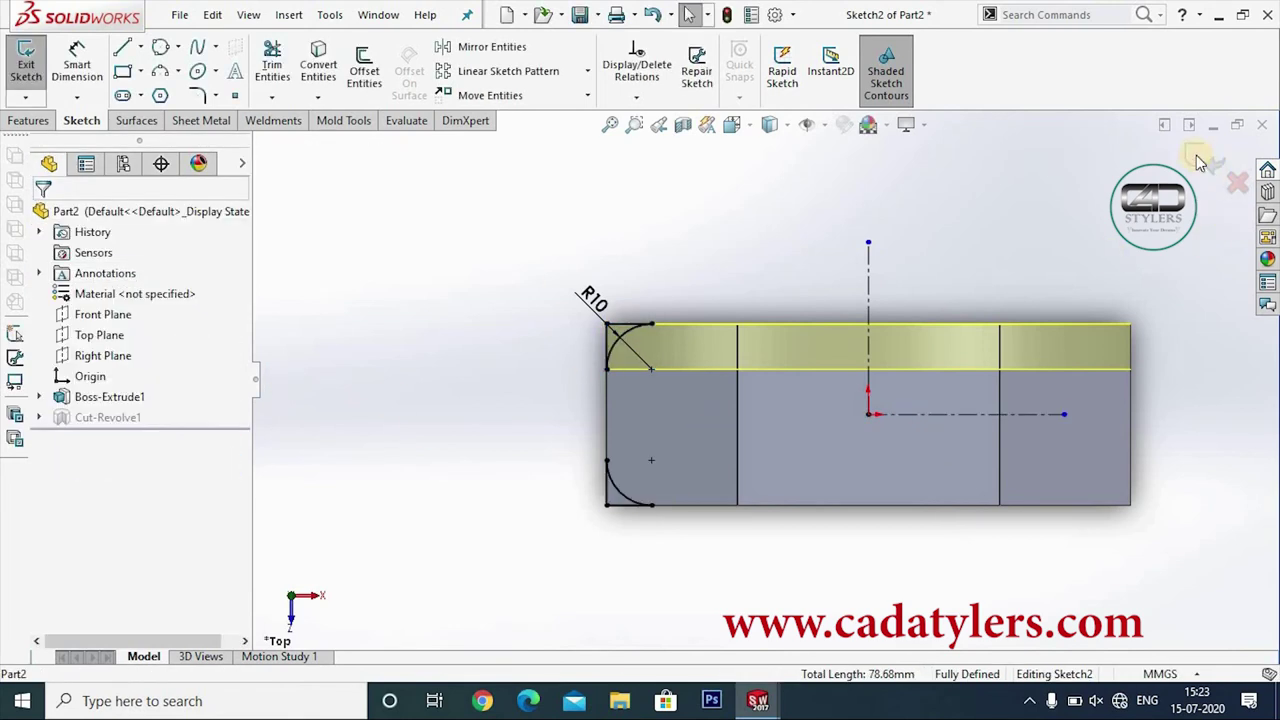
scroll(1023, 363, "up", 3)
mouse_move(1023, 363)
middle_mouse_down()
mouse_move(951, 503)
mouse_move(731, 363)
mouse_move(758, 208)
mouse_move(1000, 469)
mouse_move(766, 474)
mouse_move(1050, 350)
mouse_move(1063, 297)
mouse_move(1017, 466)
mouse_move(909, 437)
mouse_move(808, 525)
mouse_move(940, 466)
mouse_move(986, 511)
mouse_move(1003, 457)
mouse_move(1048, 490)
middle_mouse_up()
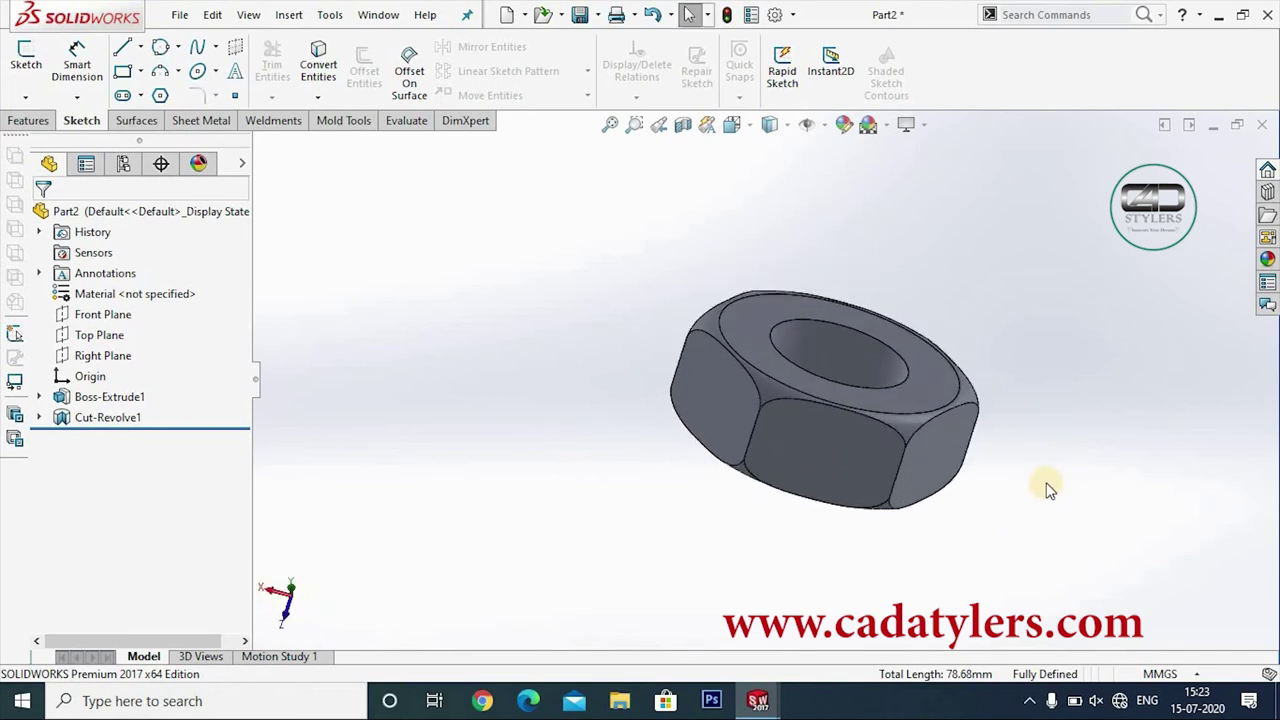
- Orbit and zoom around the nut to inspect its rounded faces
left_click(913, 425)
mouse_move(1019, 521)
middle_mouse_down()
mouse_move(946, 569)
mouse_move(971, 571)
middle_mouse_up()
scroll(1006, 566, "down", 2)
scroll(1012, 495, "down", 1)
middle_click_drag(1012, 495, 951, 463)
scroll(920, 476, "down", 2)
left_click(913, 470)
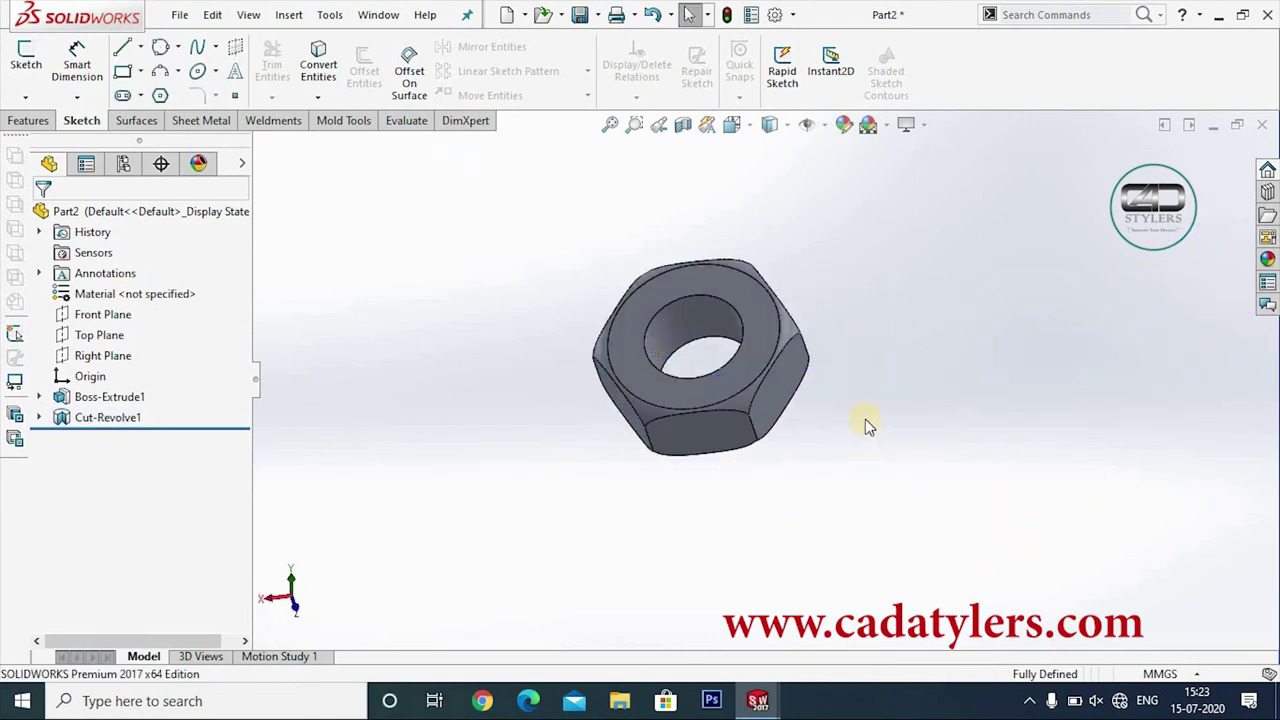
scroll(751, 400, "down", 1)
scroll(723, 451, "down", 3)
- Open a new SOLIDWORKS document with Ctrl+N
left_click(28, 120)
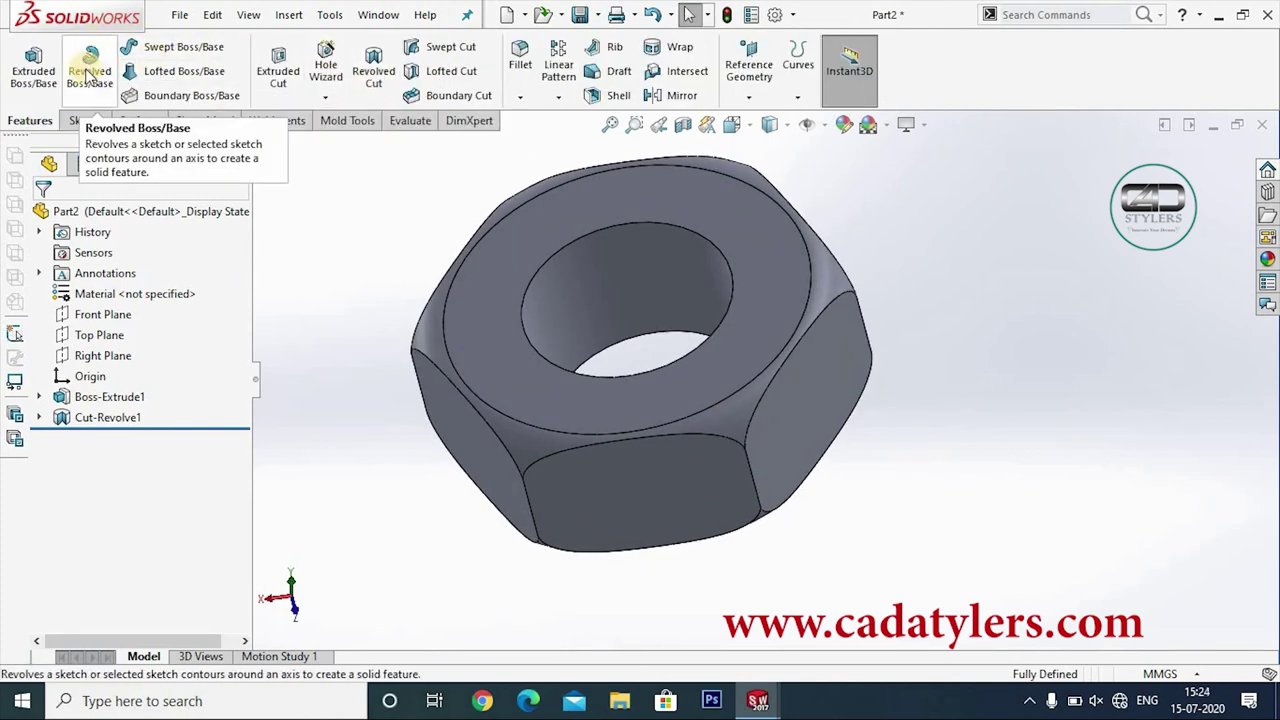
scroll(849, 452, "up", 3)
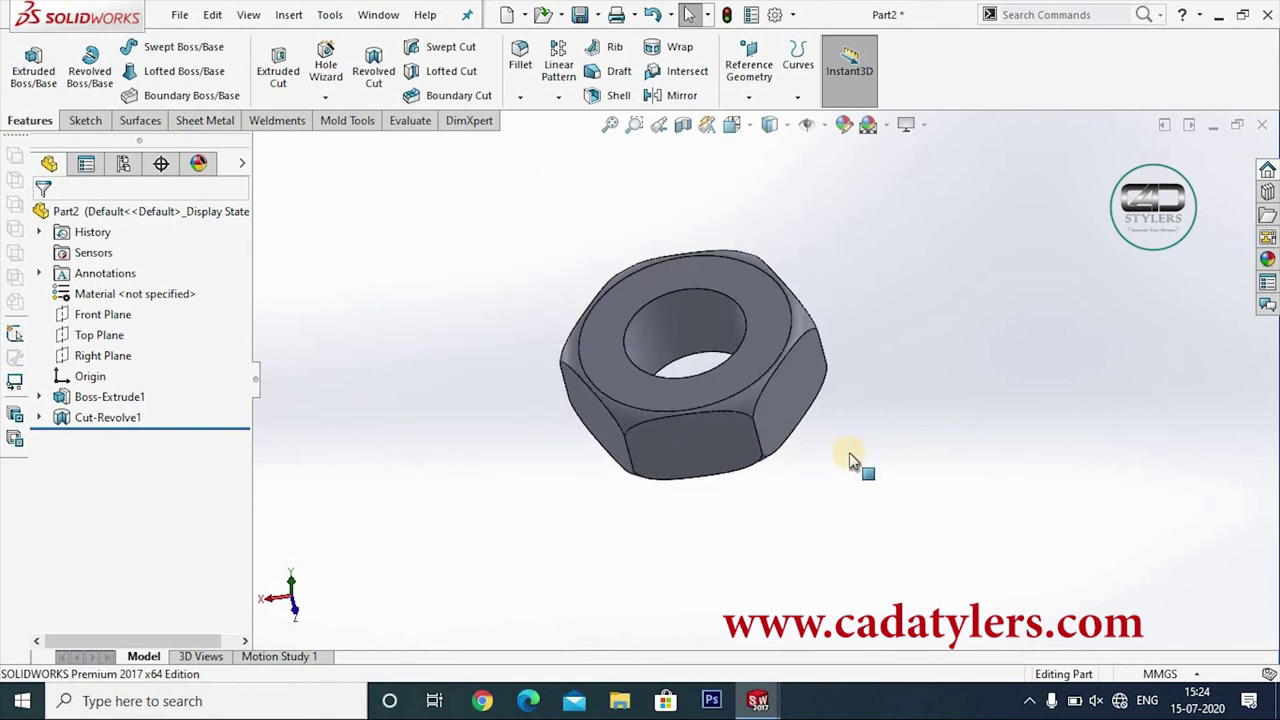
key("ctrl+n")
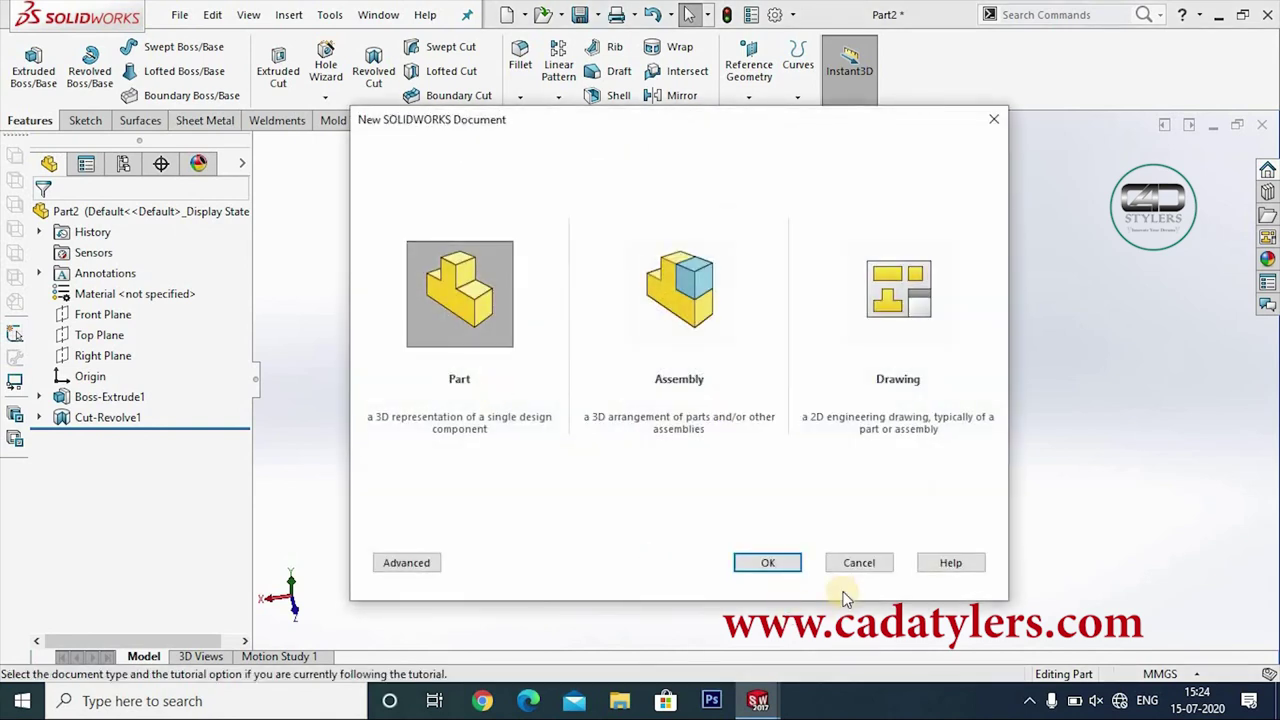
- Create a new part and sketch two concentric circles on the Front Plane
left_click(764, 563)
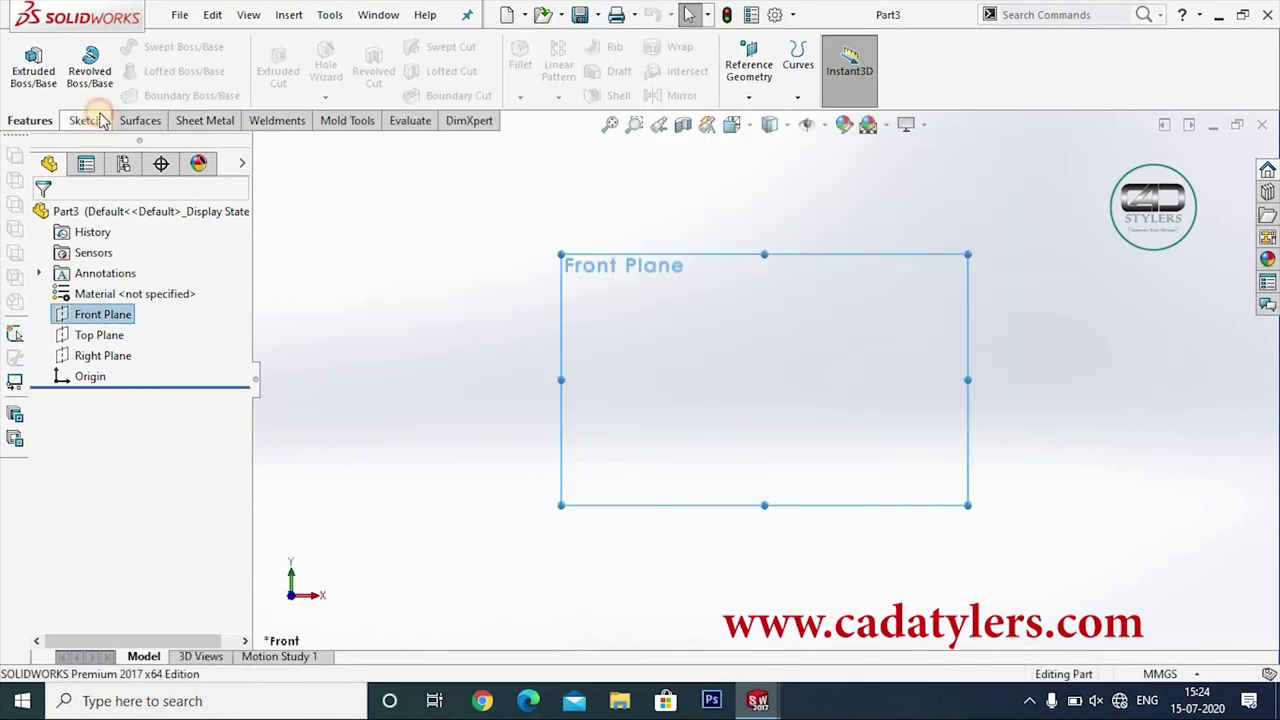
left_click(85, 120)
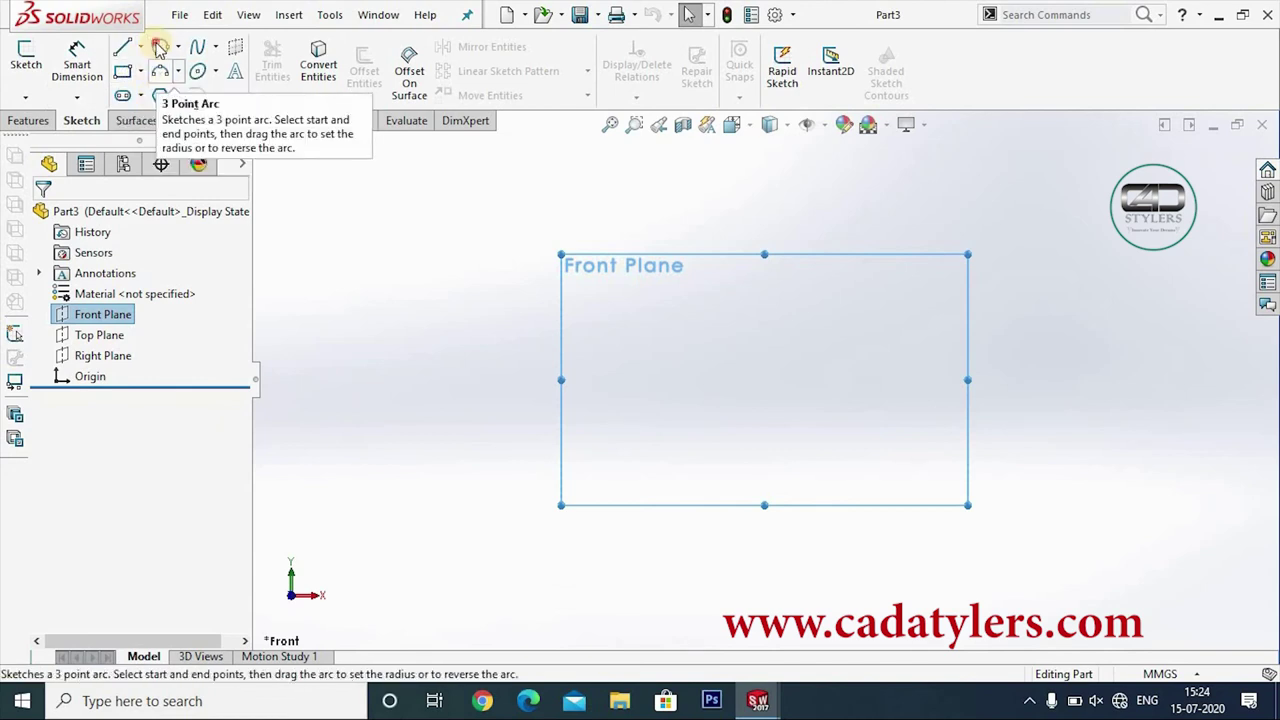
left_click(160, 47)
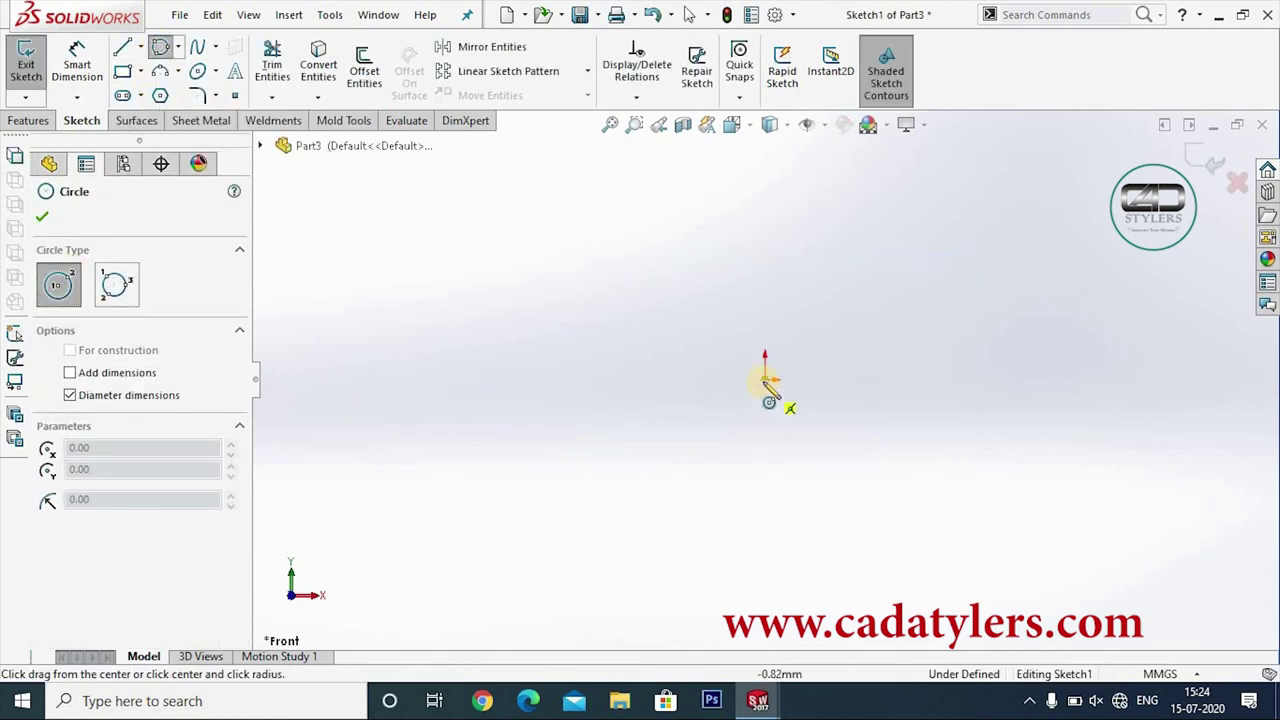
left_click(928, 380)
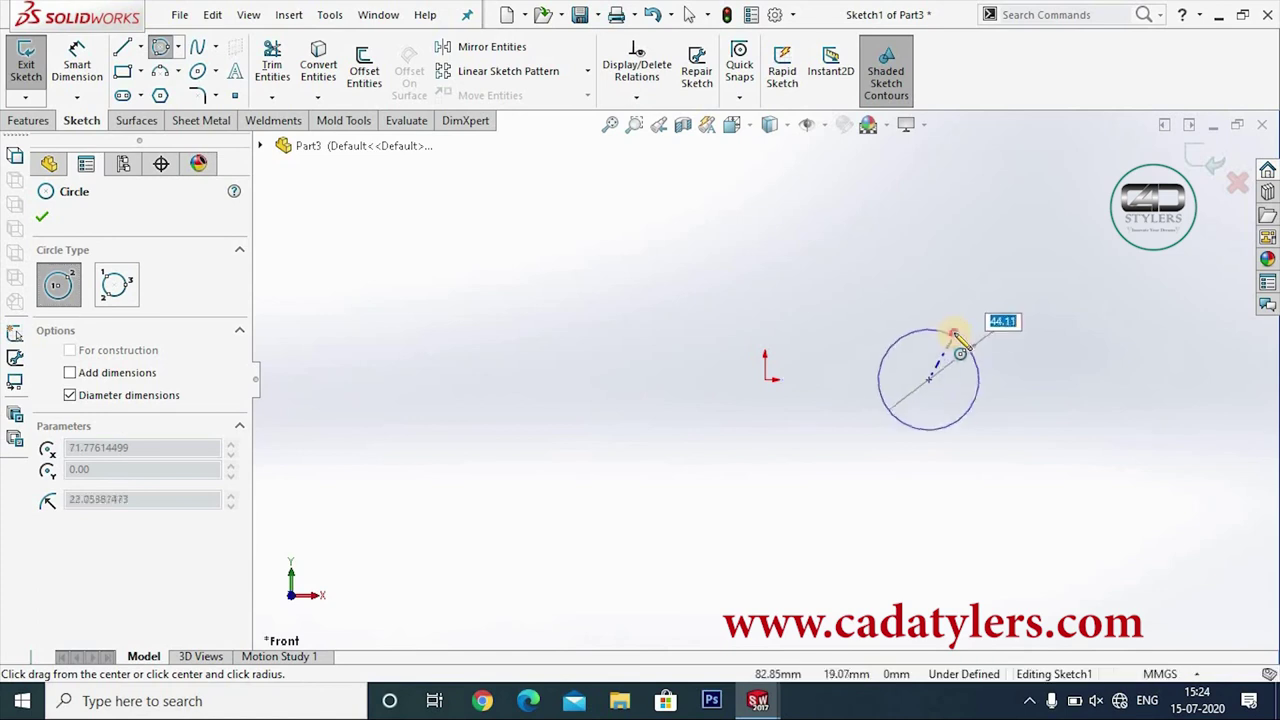
left_click(960, 333)
left_click(928, 380)
left_click(993, 321)
right_click(1046, 322)
left_click(1046, 322)
- Dimension the outer circle to Ø80 and the inner circle to Ø60
left_click(77, 63)
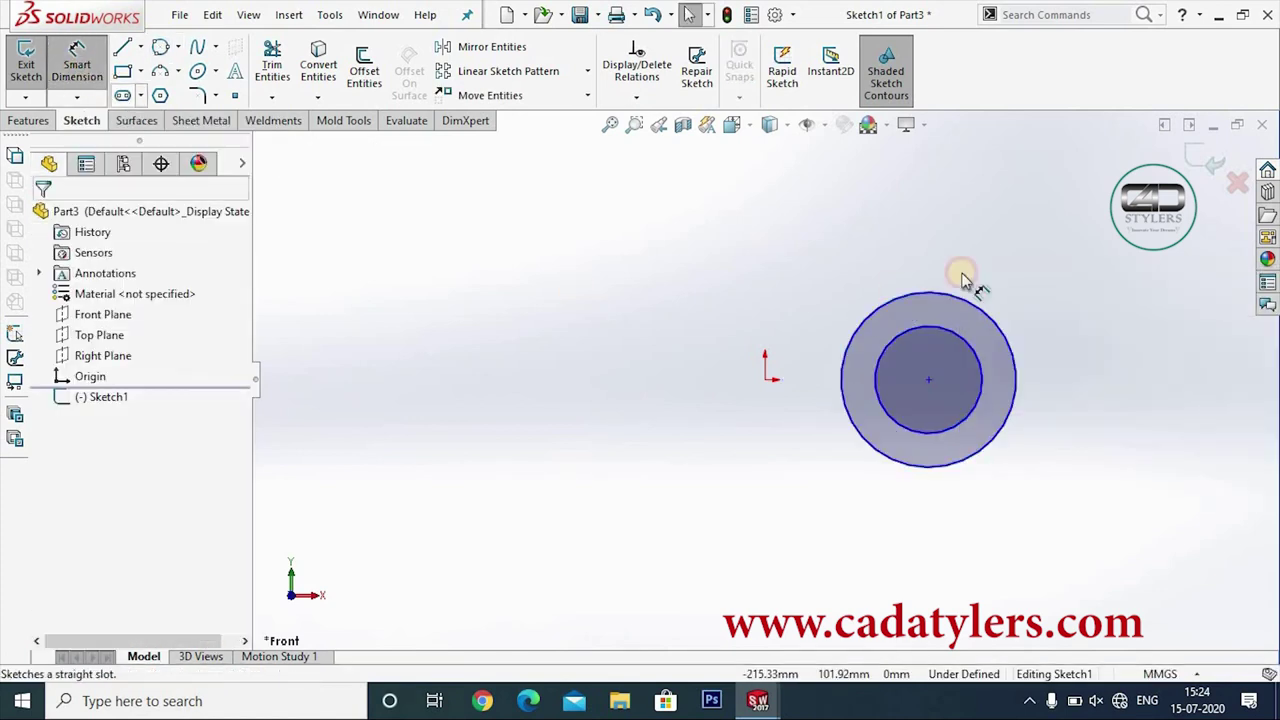
left_click(1012, 340)
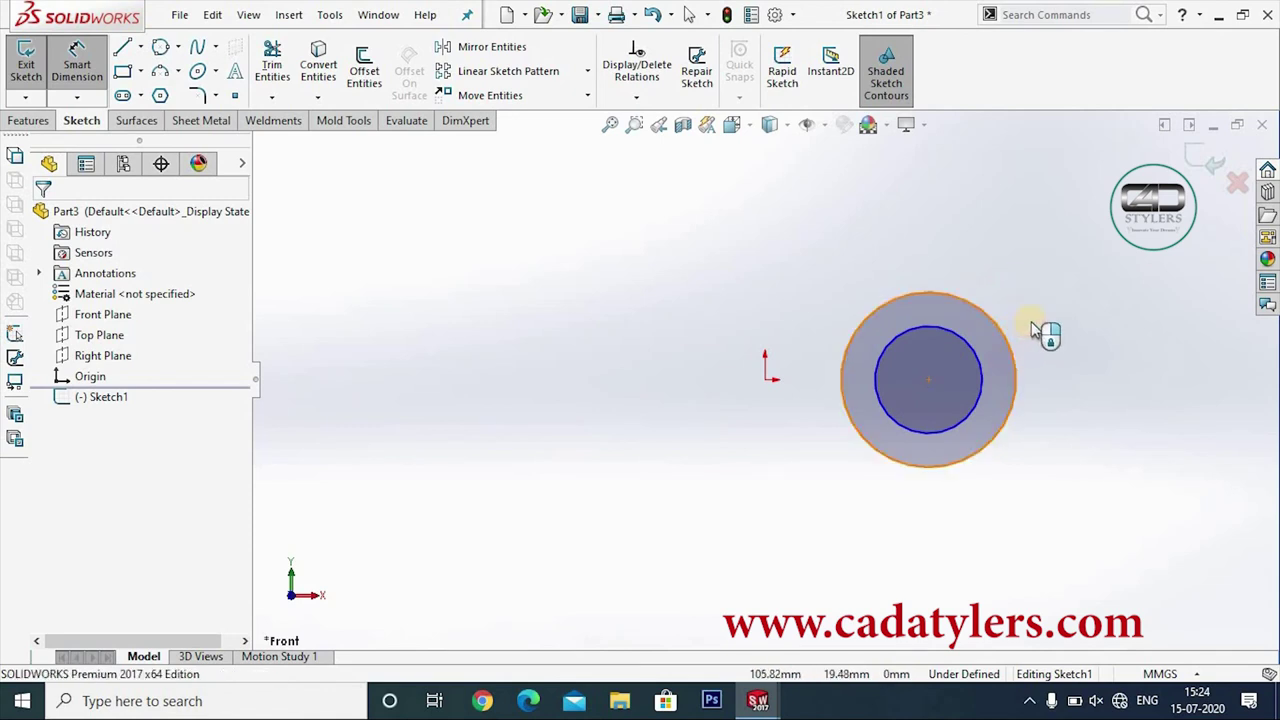
left_click(1052, 312)
type("80")
key("Return")
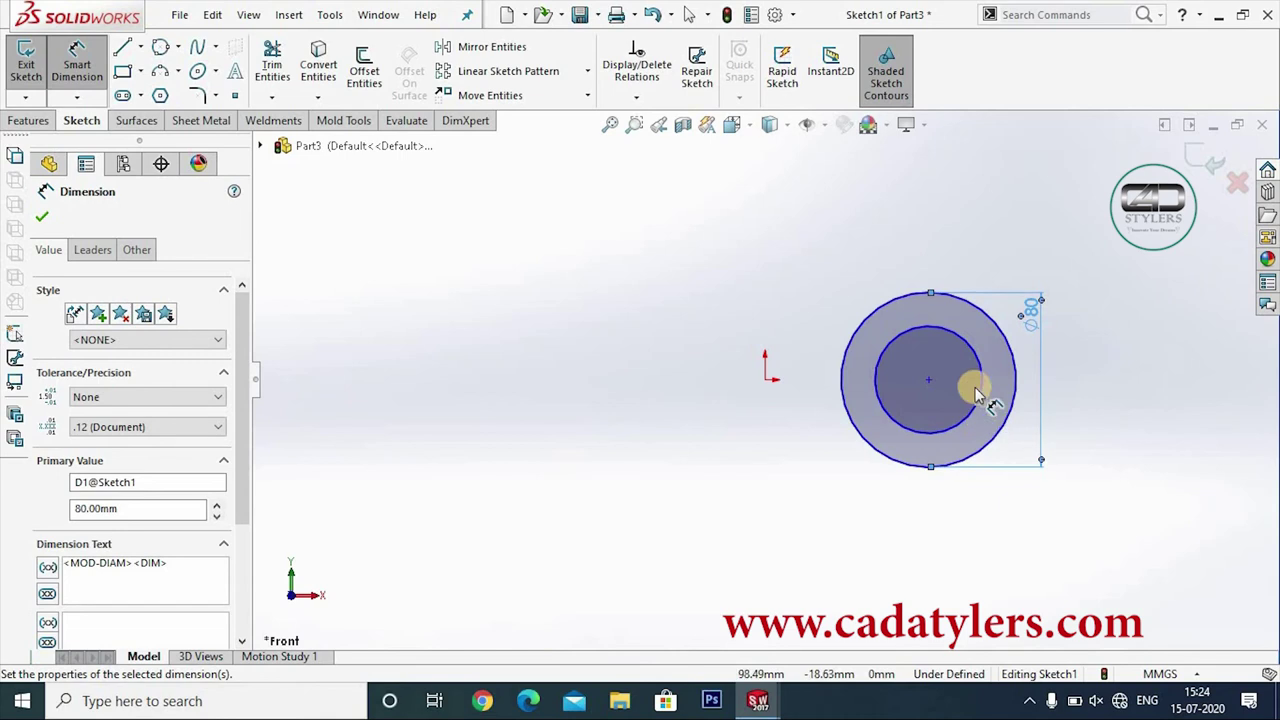
key("Escape")
left_click(1080, 395)
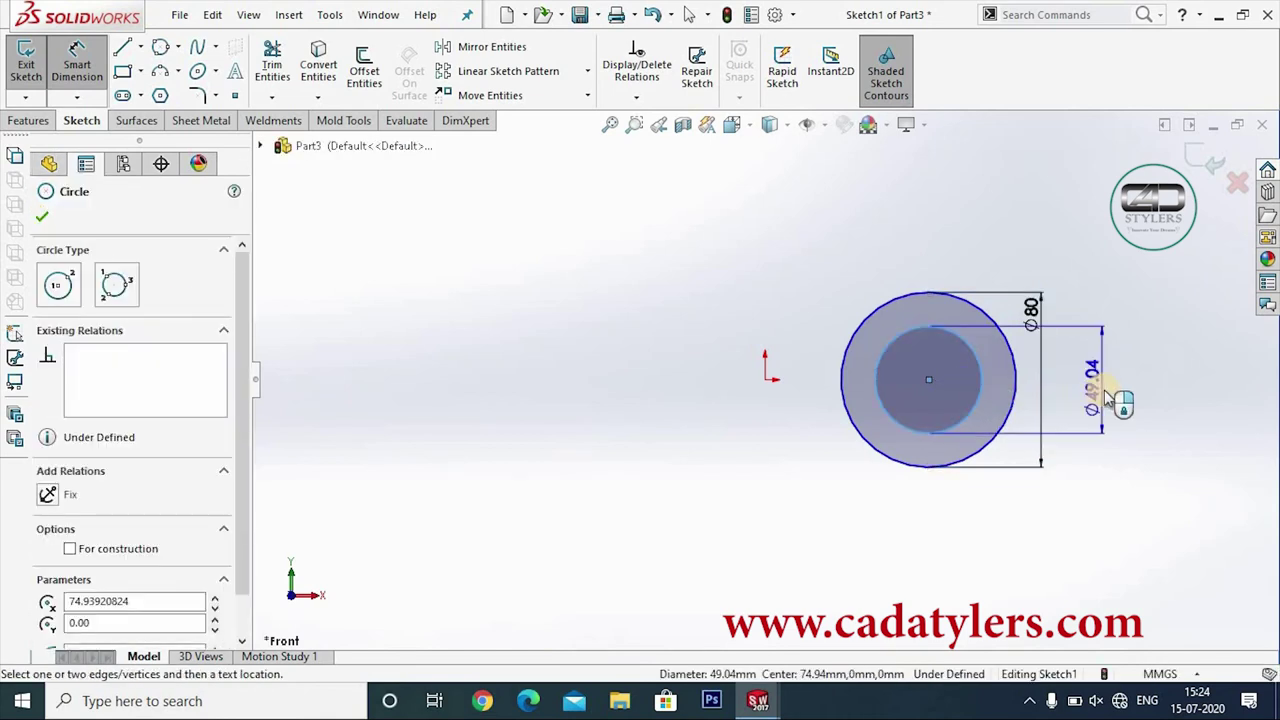
left_click(1104, 335)
type("50")
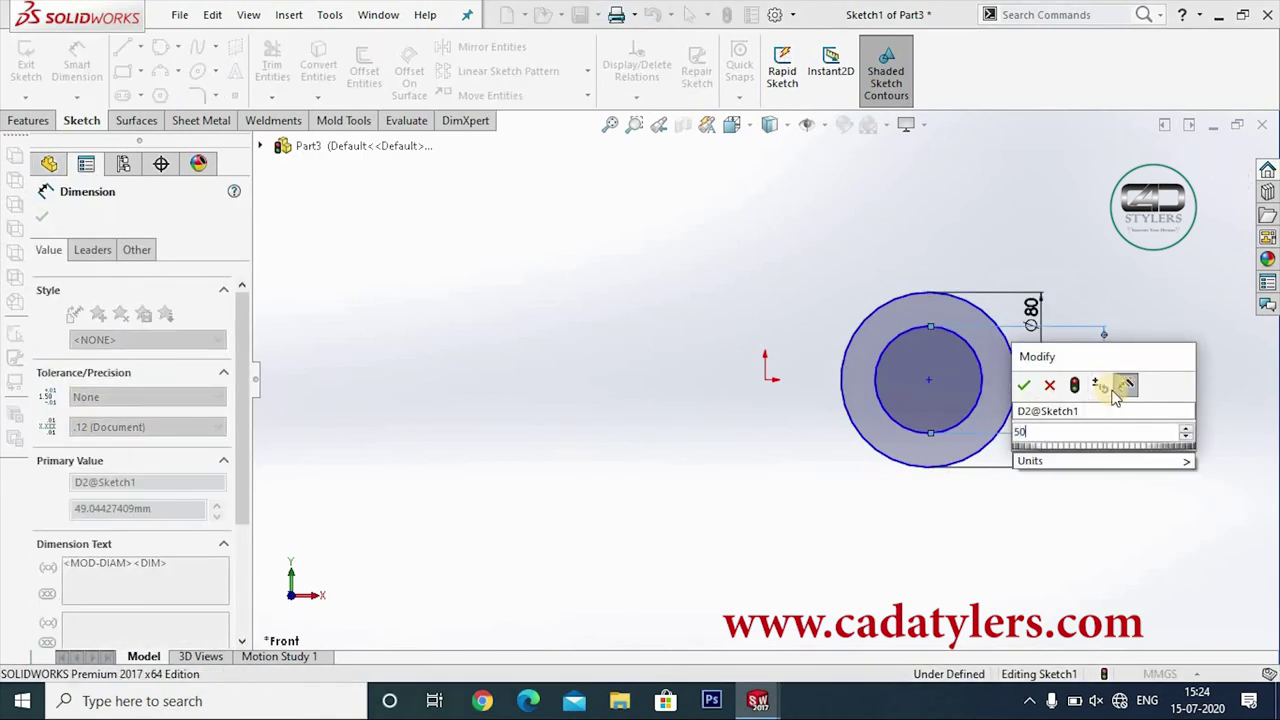
key("BackSpace")
type("60")
key("Return")
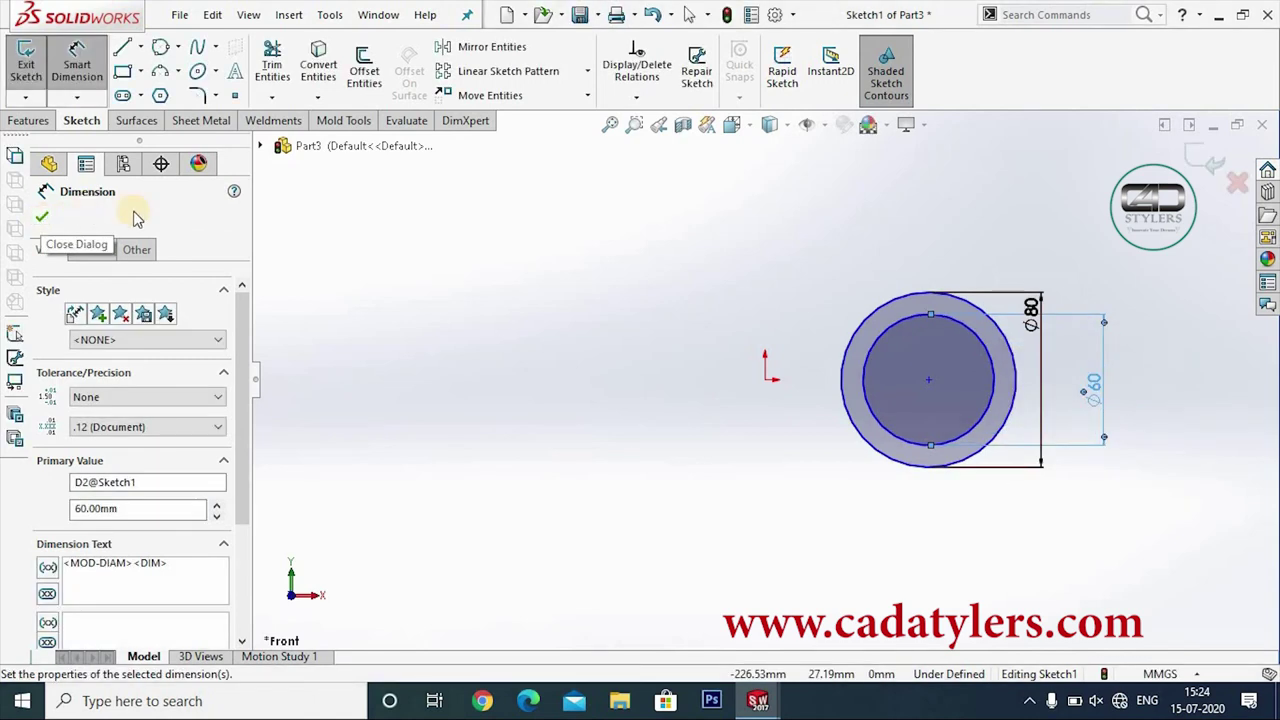
- Dimension the distance from the origin to the circles' centre as 90 mm
left_click(767, 380)
left_click(930, 383)
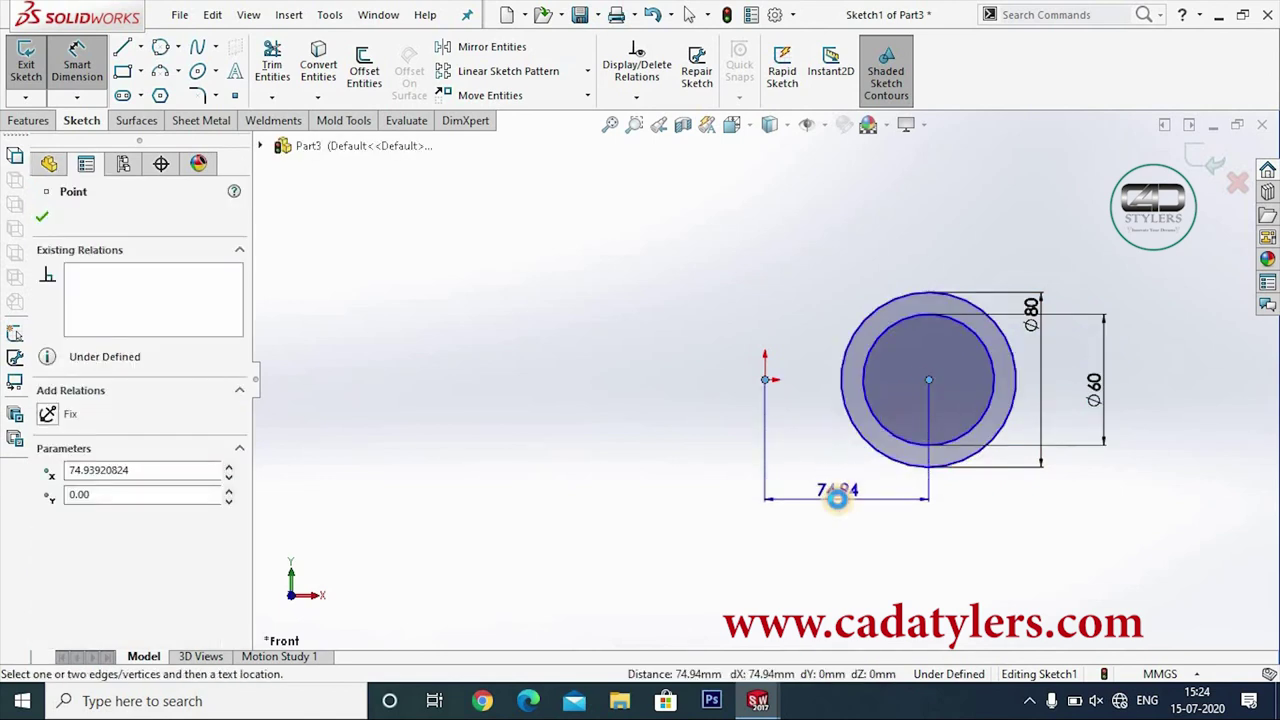
left_click(837, 497)
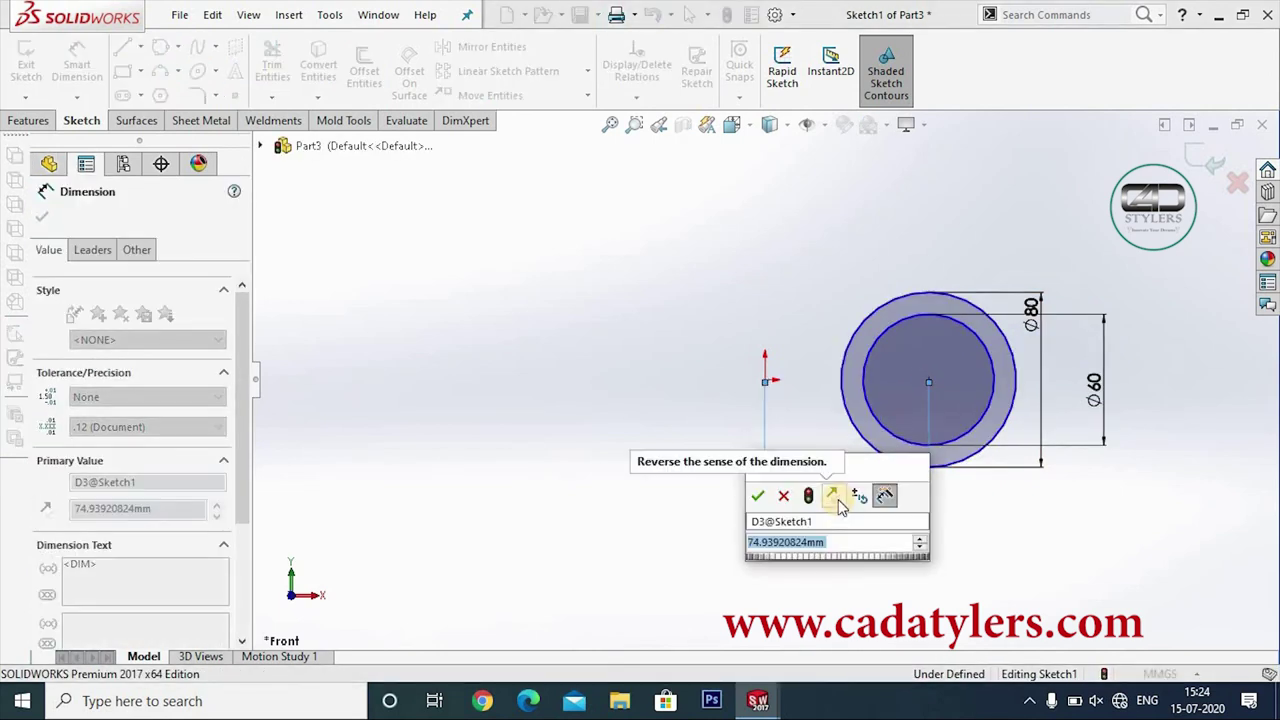
type("100")
key("Return")
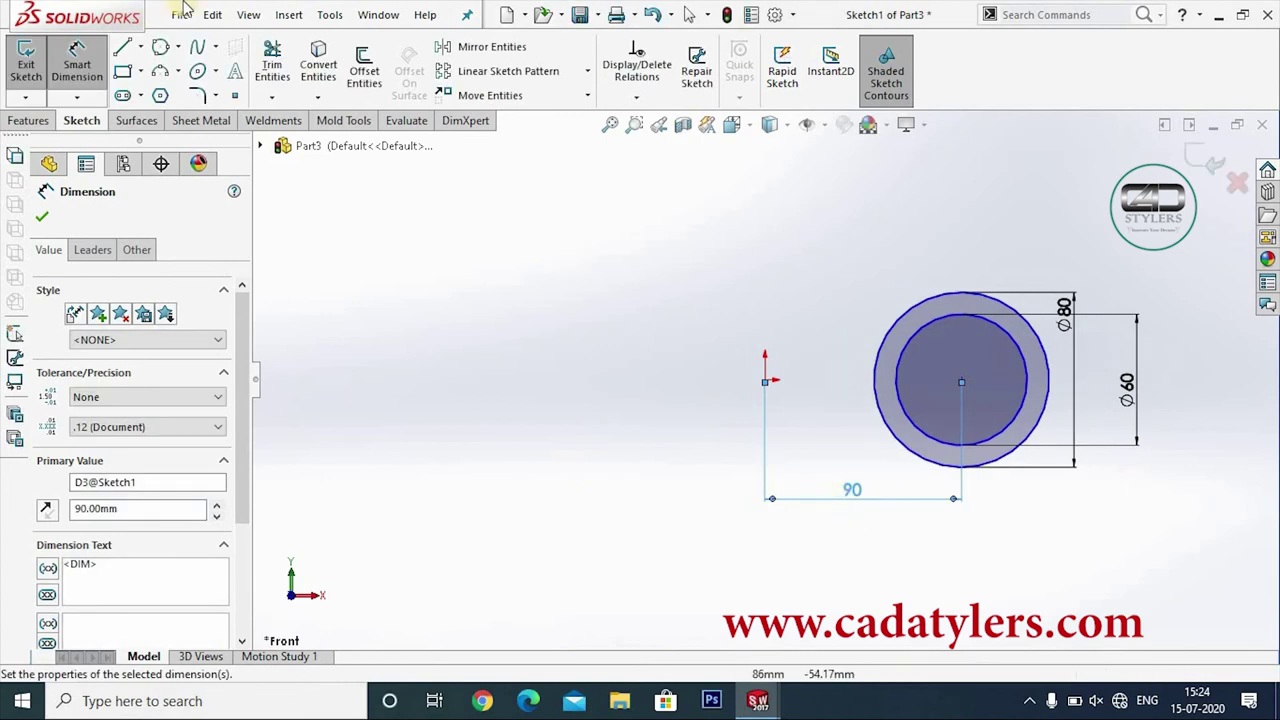
left_click(140, 47)
left_click(150, 88)
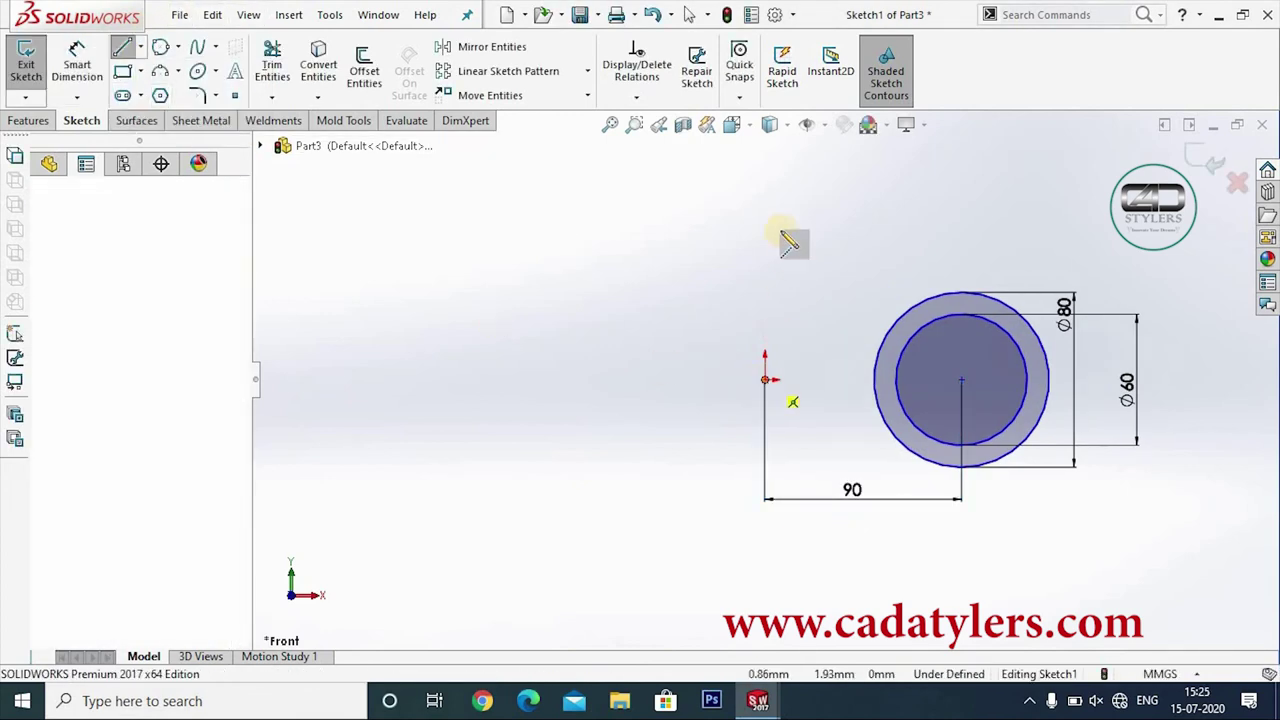
- Draw a vertical centerline up from the origin and exit Sketch1
left_click(766, 207)
right_click(790, 210)
left_click(781, 219)
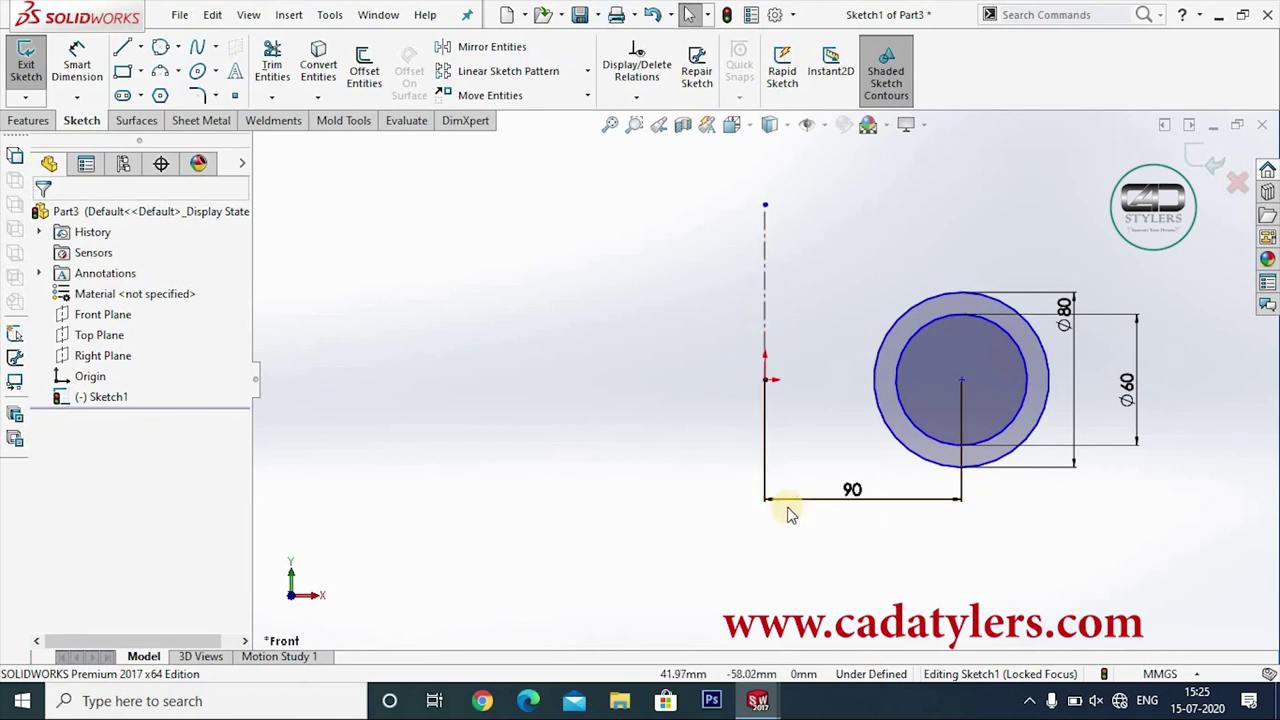
left_click(1182, 160)
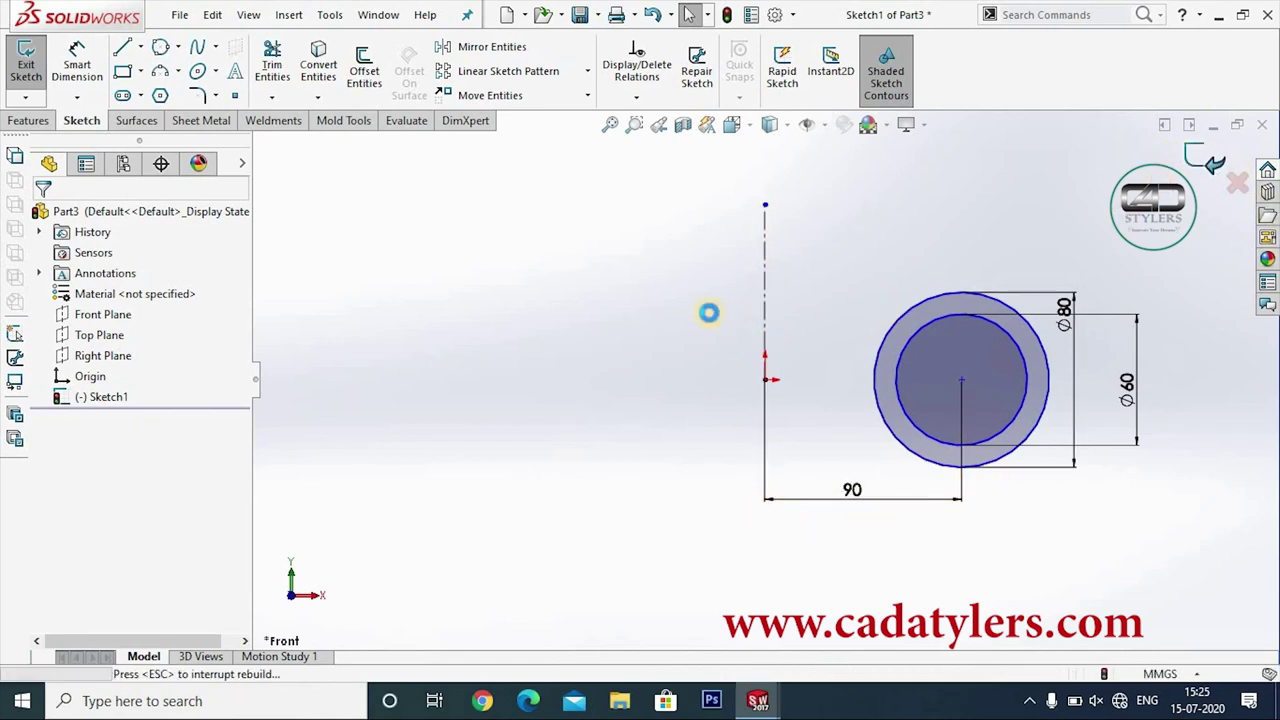
- Revolve Sketch1 about the centerline into a full ring, Revolve1
double_click(93, 400)
left_click(28, 120)
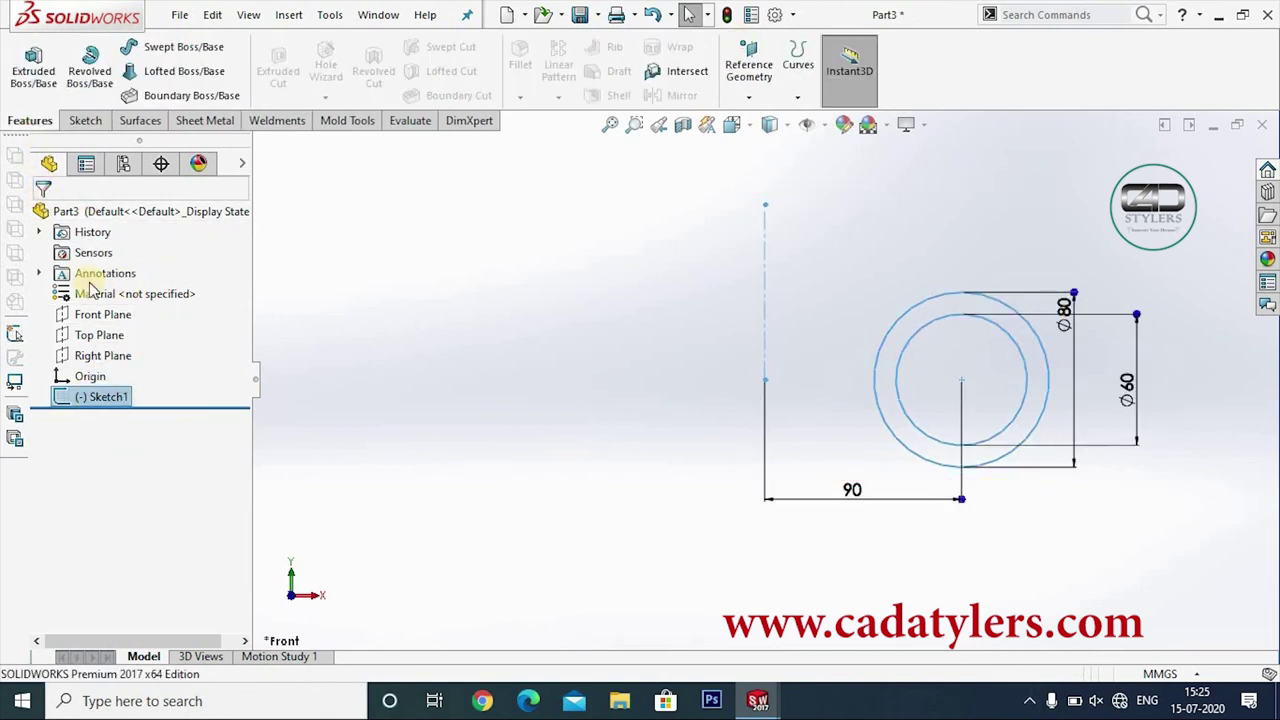
left_click(86, 70)
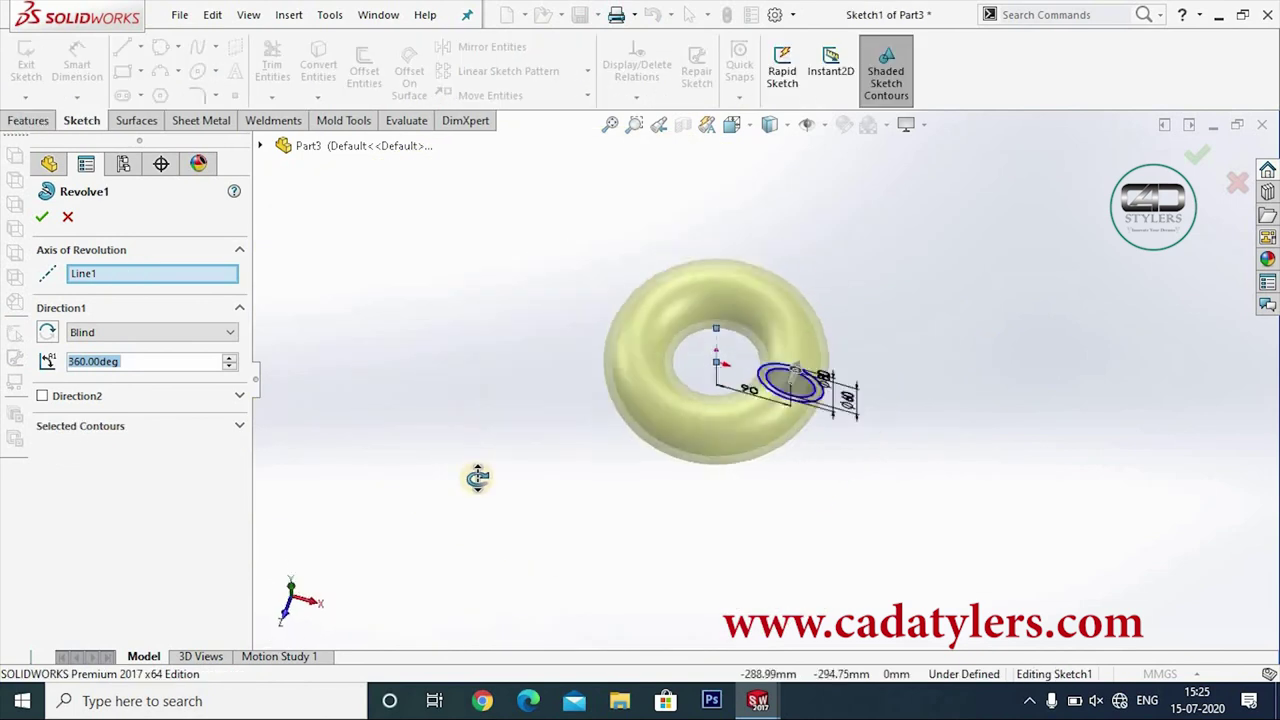
middle_click_drag(477, 477, 508, 333)
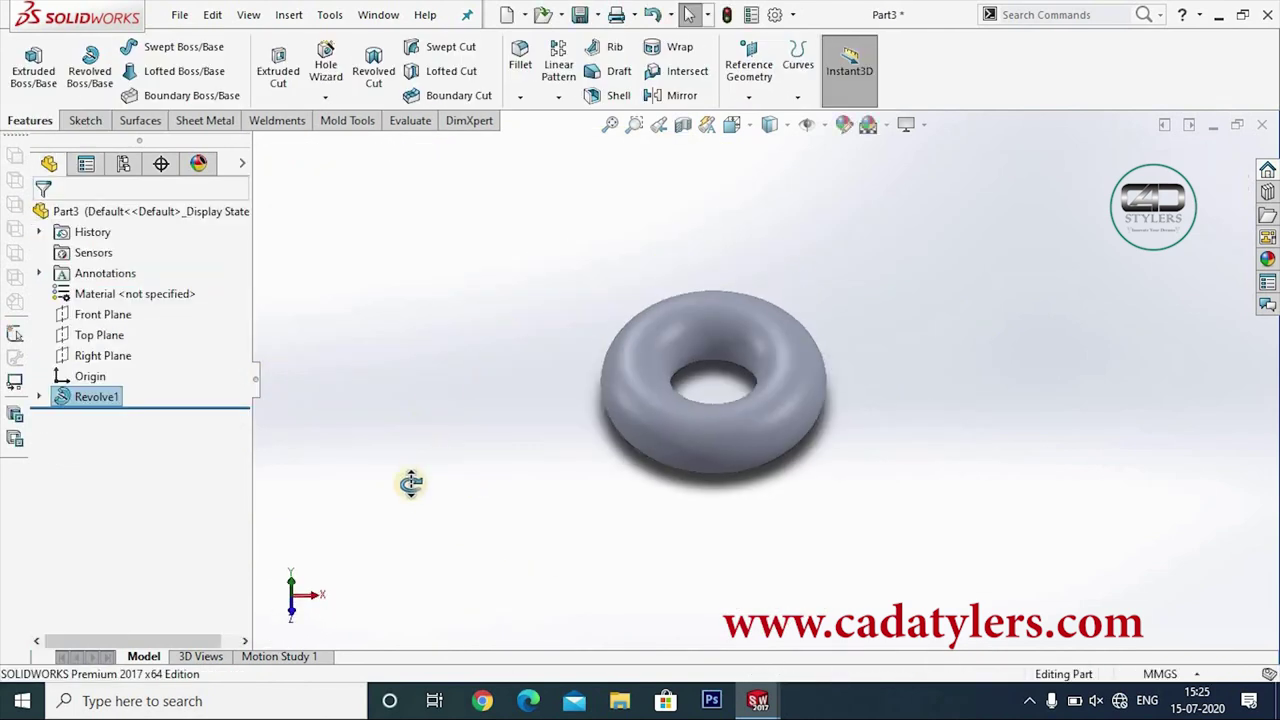
- Edit Revolve1 to a 90° revolve angle, forming the pipe elbow
right_click(93, 398)
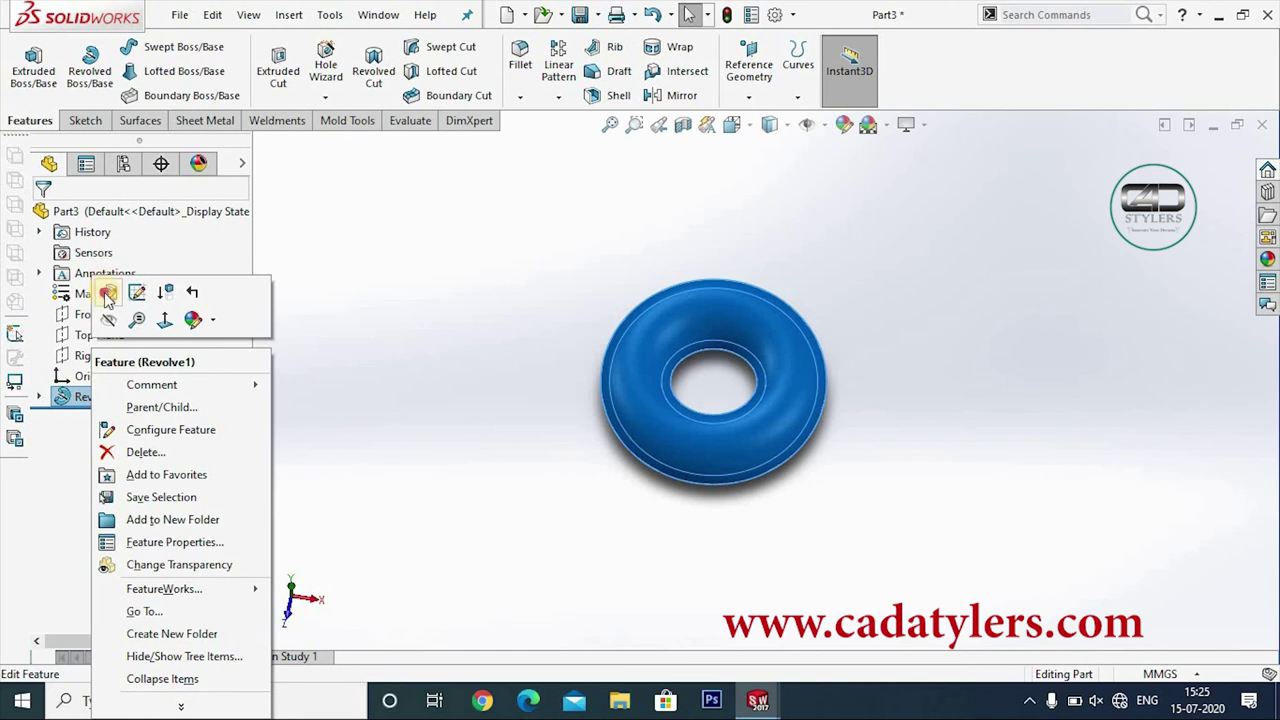
left_click(108, 293)
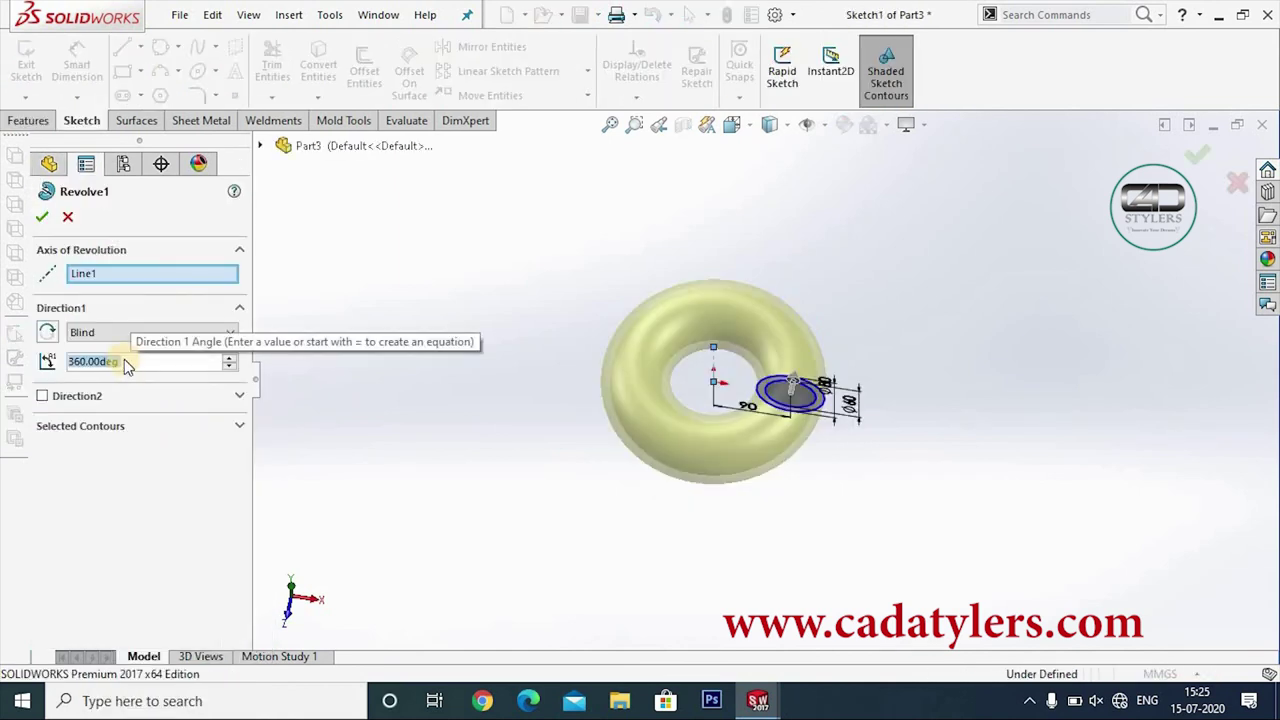
type("90")
key("Return")
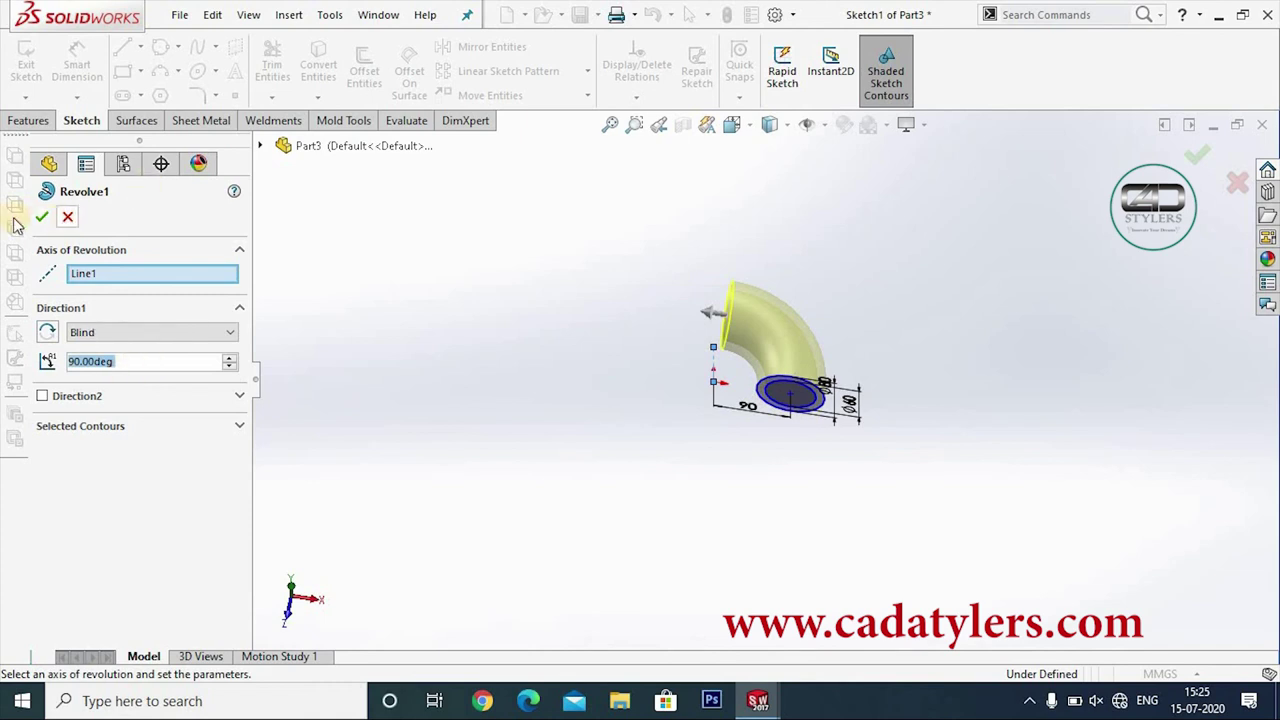
left_click(42, 216)
mouse_move(626, 341)
middle_mouse_down()
mouse_move(689, 374)
mouse_move(771, 251)
mouse_move(666, 280)
mouse_move(735, 441)
mouse_move(679, 366)
middle_mouse_up()
- Edit the Revolve1 feature and switch its direction to Mid Plane
right_click(92, 394)
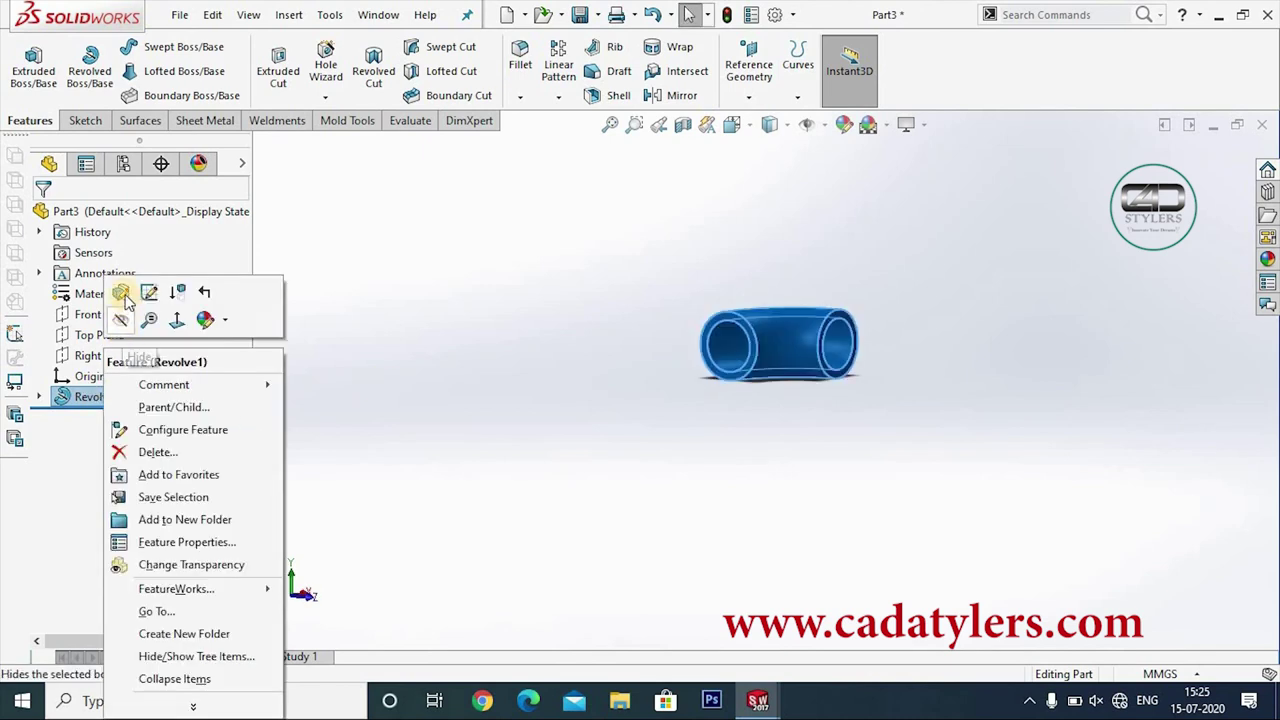
left_click(122, 290)
left_click(127, 338)
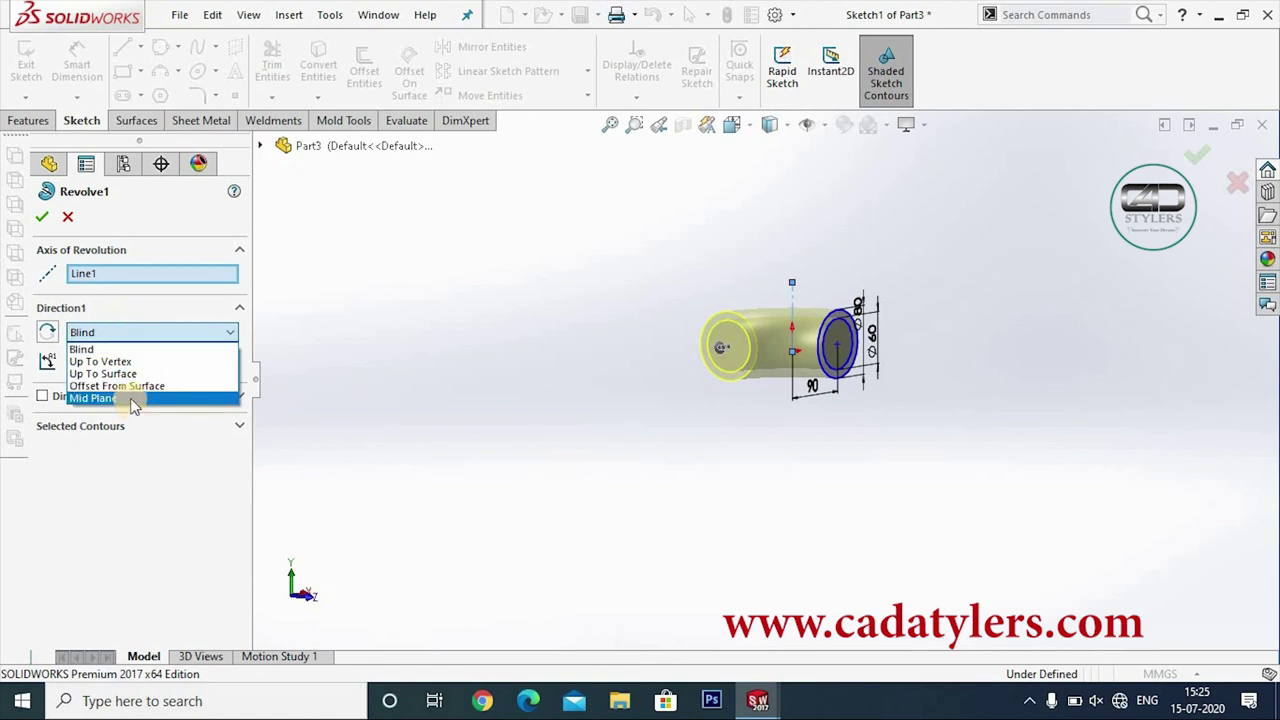
left_click(133, 398)
middle_click_drag(676, 402, 713, 452)
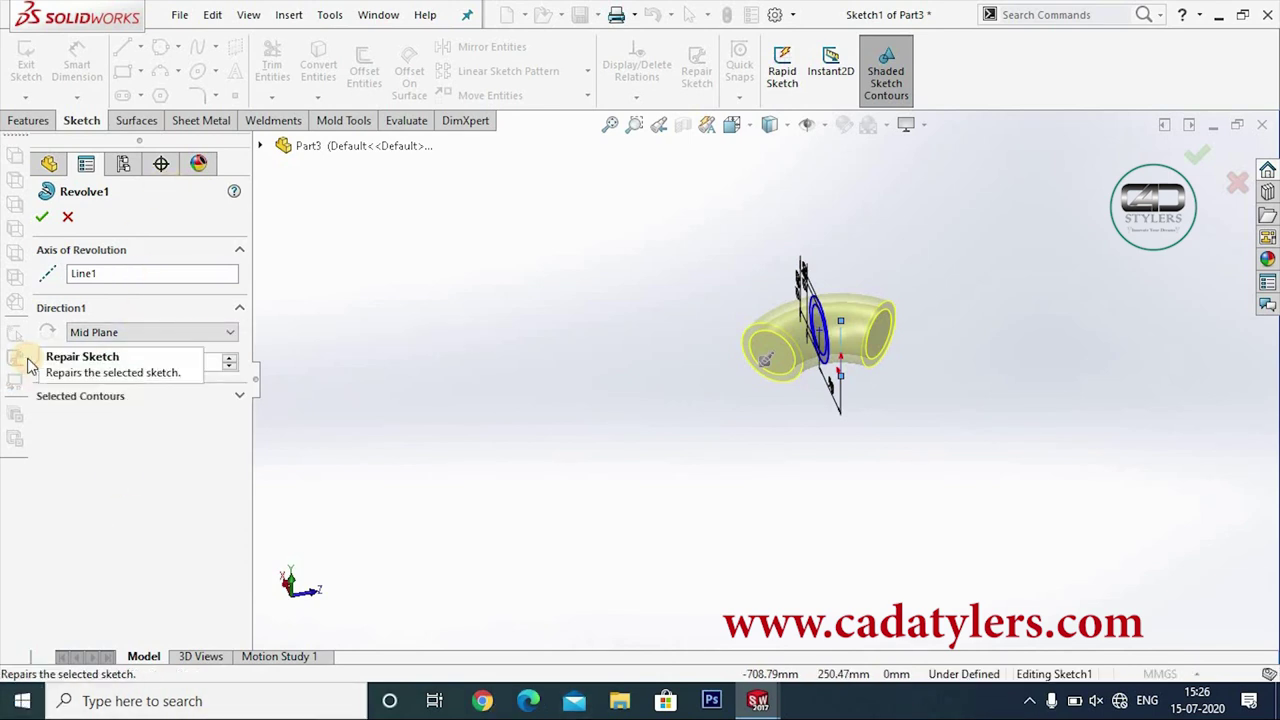
- Set the Mid Plane revolve angle to 90°, replacing the trial 360° value
type("360.00deg")
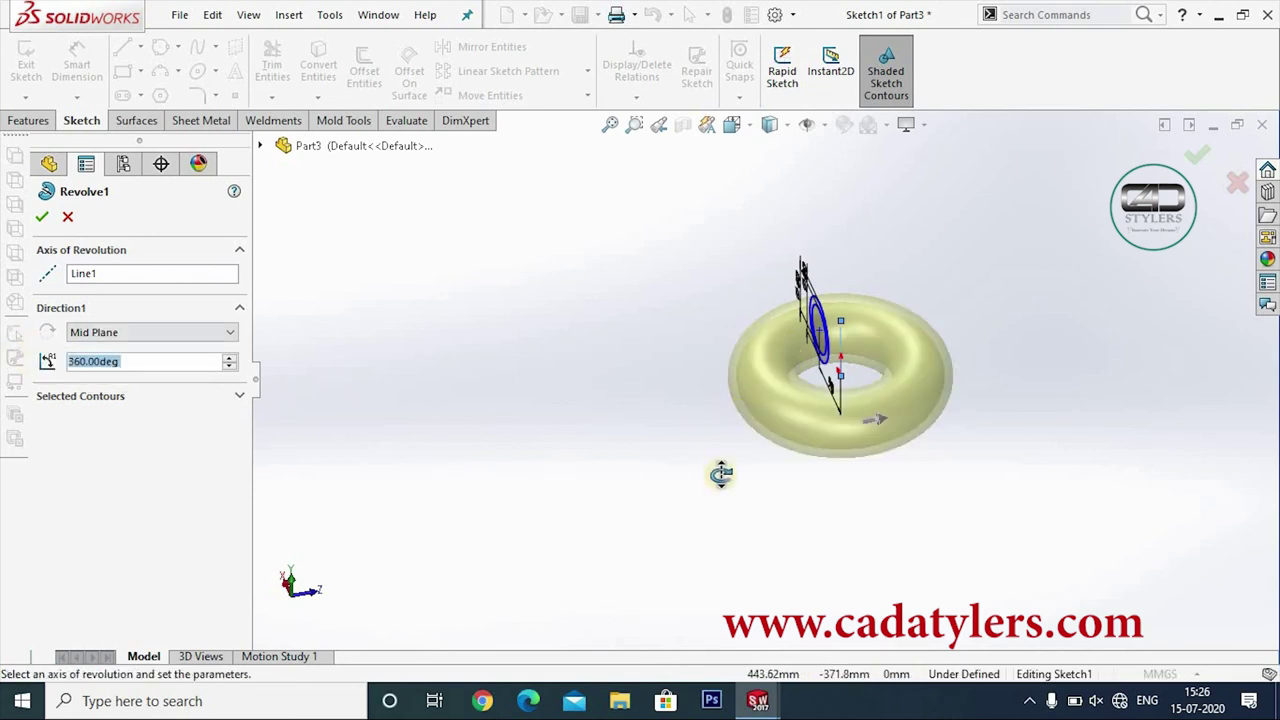
middle_click_drag(720, 474, 652, 452)
left_click(124, 372)
type("90")
key("Return")
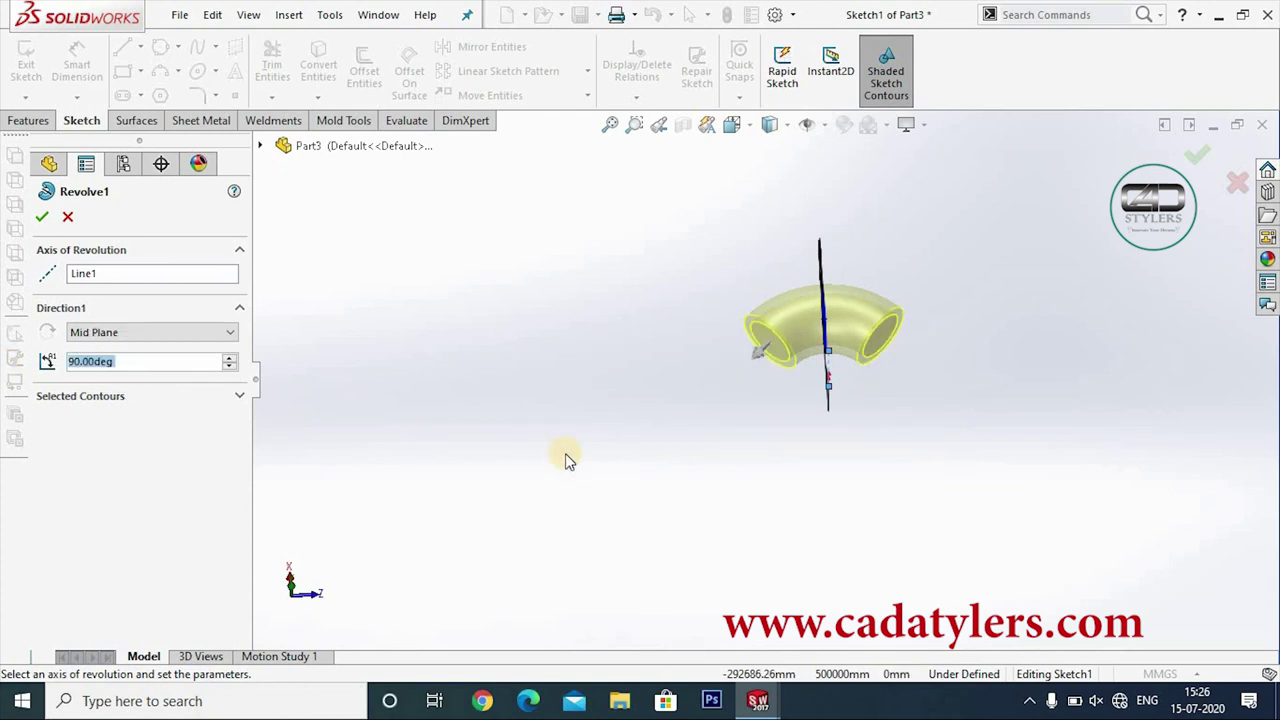
middle_click_drag(733, 430, 838, 338)
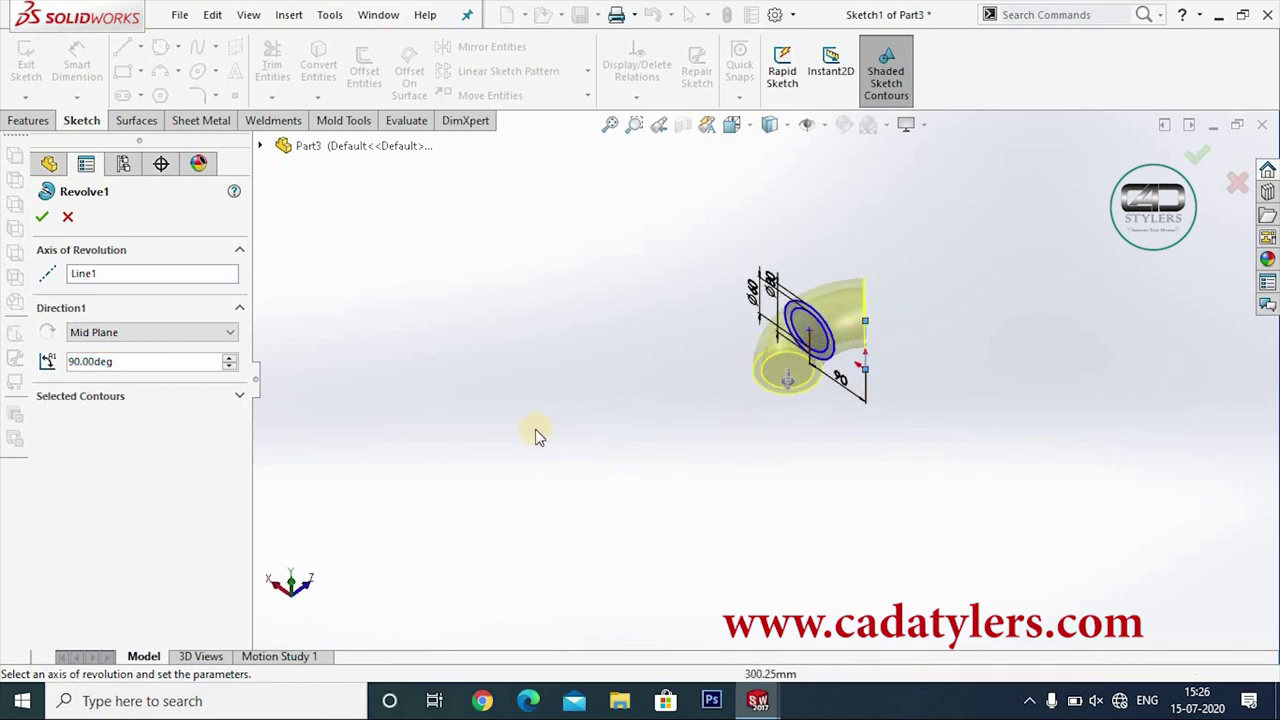
- Compare One-Direction and Mid Plane previews from the side, settling on Mid Plane
left_click(168, 331)
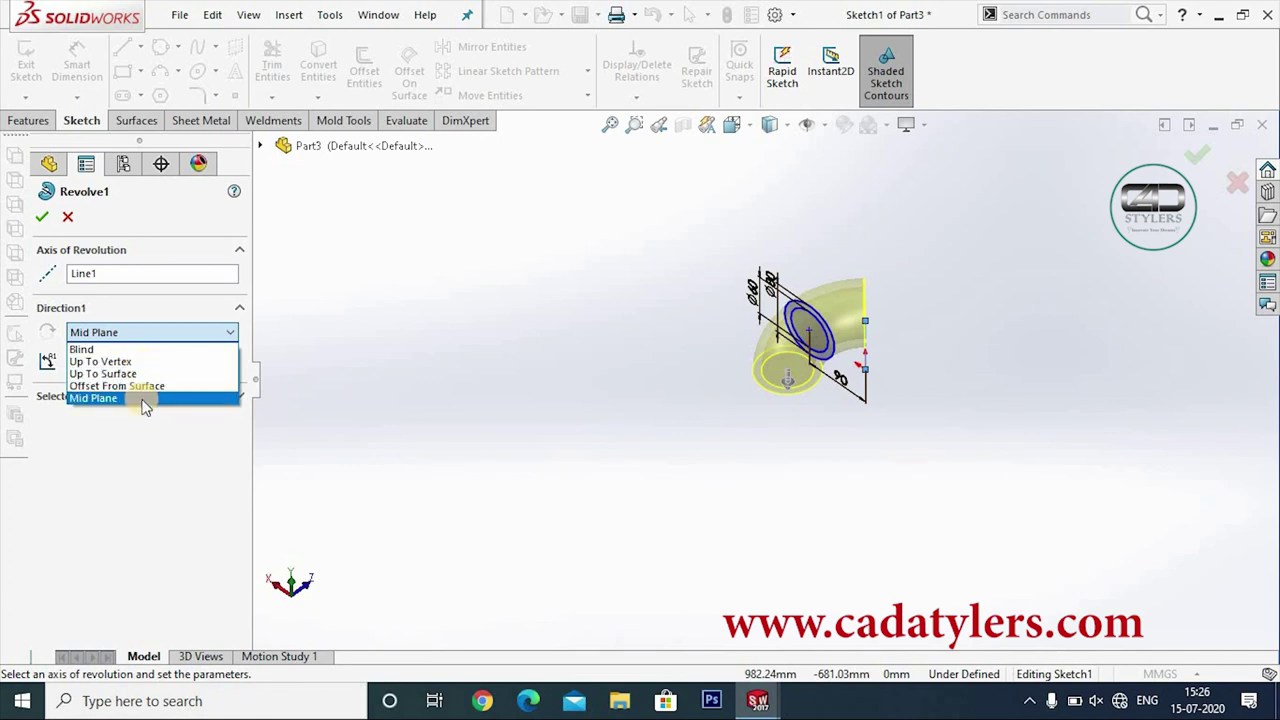
left_click(145, 398)
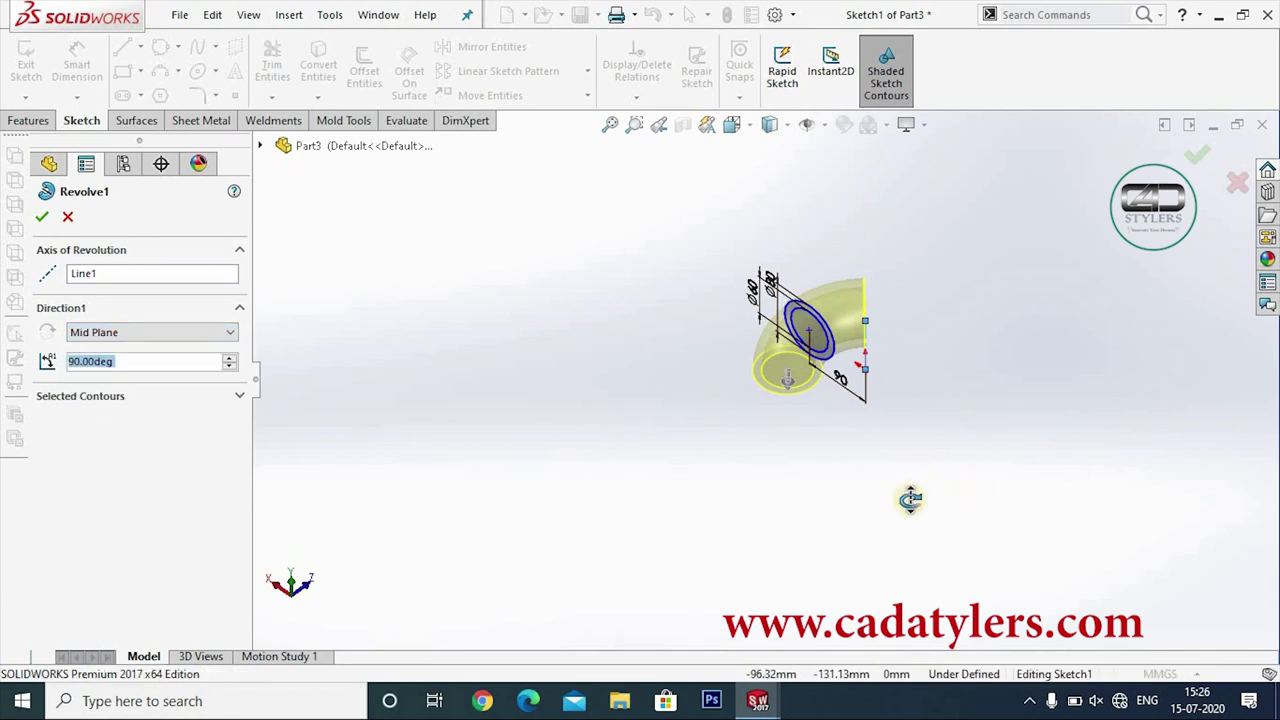
middle_click_drag(910, 500, 112, 400)
left_click(135, 332)
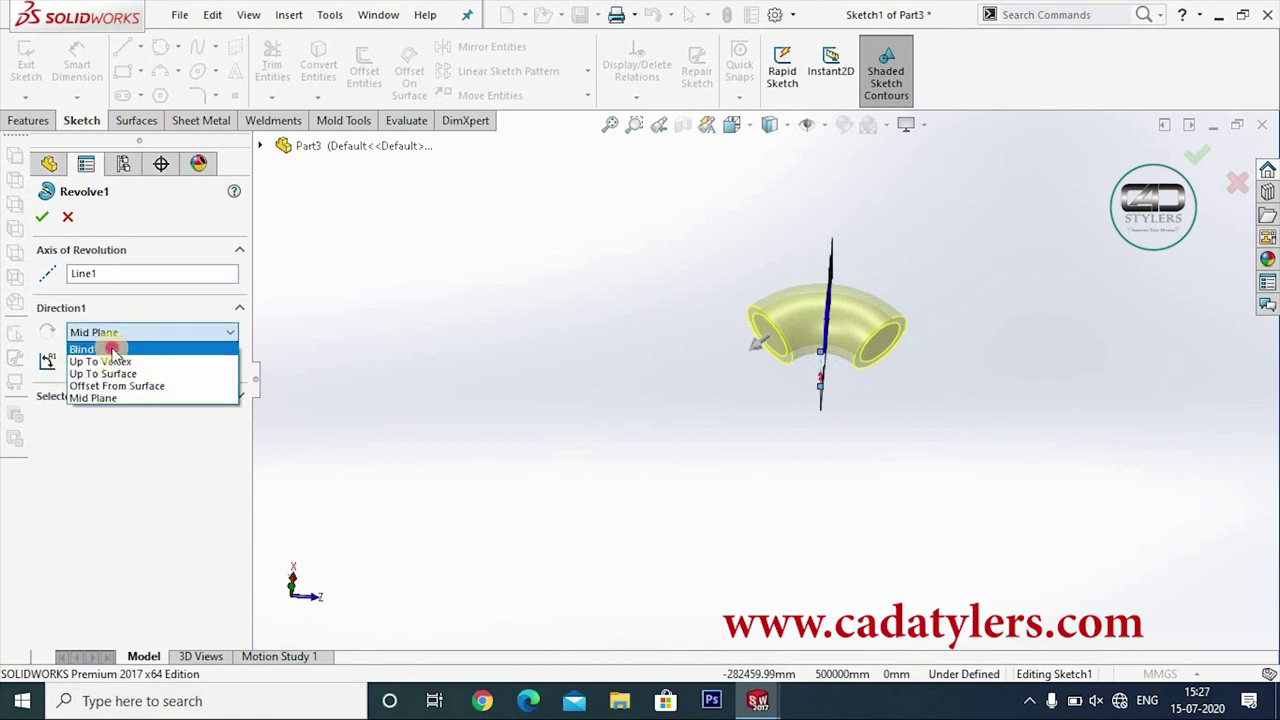
left_click(90, 346)
mouse_move(543, 343)
middle_mouse_down()
mouse_move(528, 352)
mouse_move(530, 340)
middle_mouse_up()
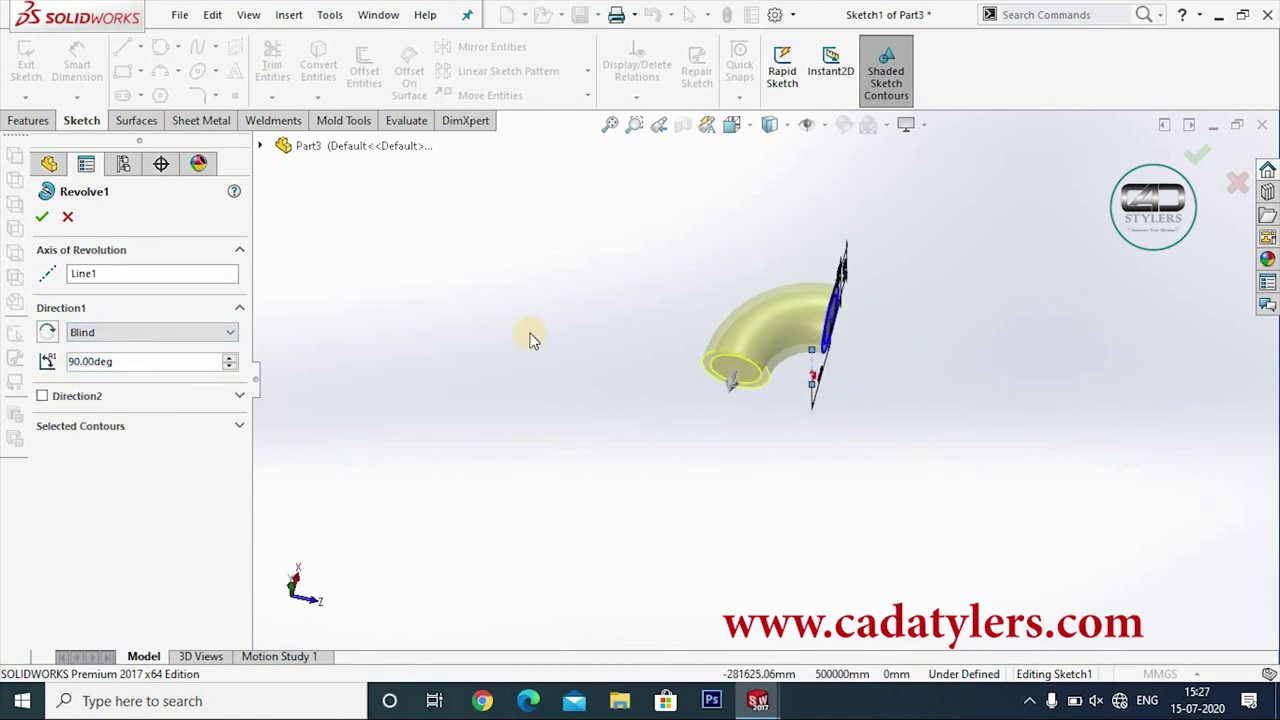
left_click(150, 334)
left_click(120, 400)
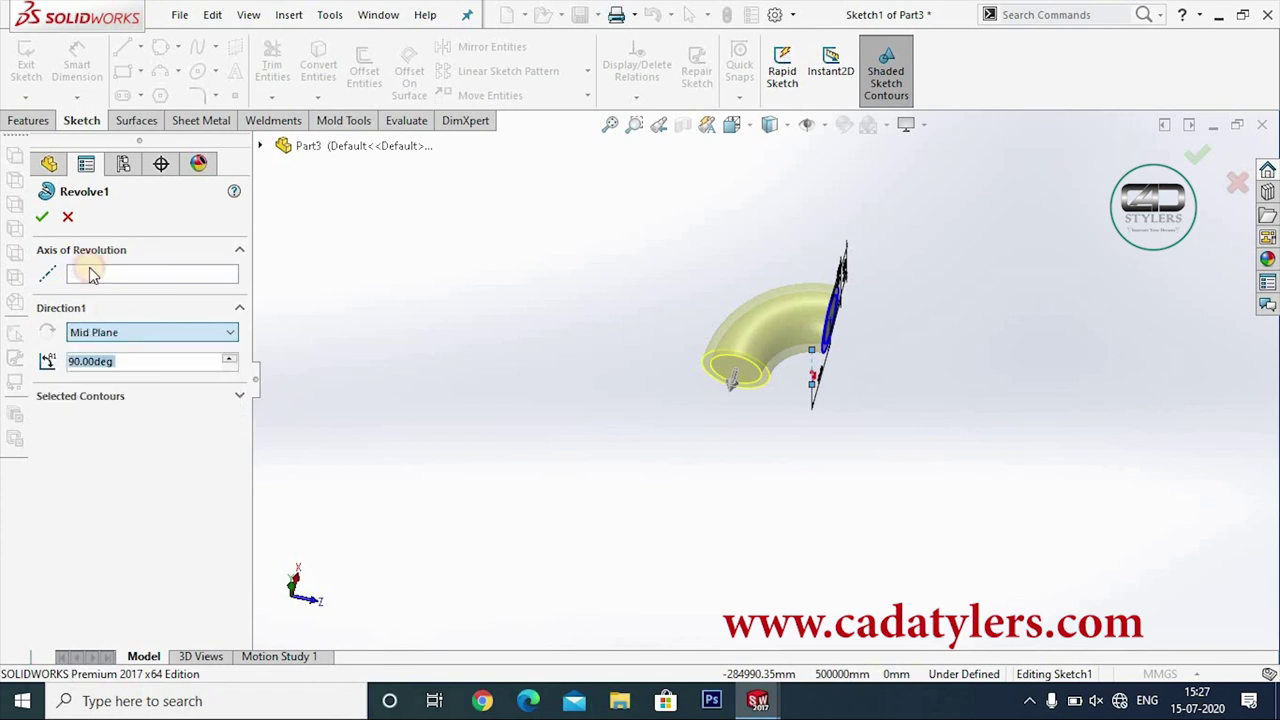
- Accept the Mid Plane 90° Revolve1 edit and orbit the finished elbow
left_click(42, 216)
mouse_move(694, 343)
middle_mouse_down()
mouse_move(737, 250)
mouse_move(924, 399)
middle_mouse_up()
scroll(908, 329, "down", 5)
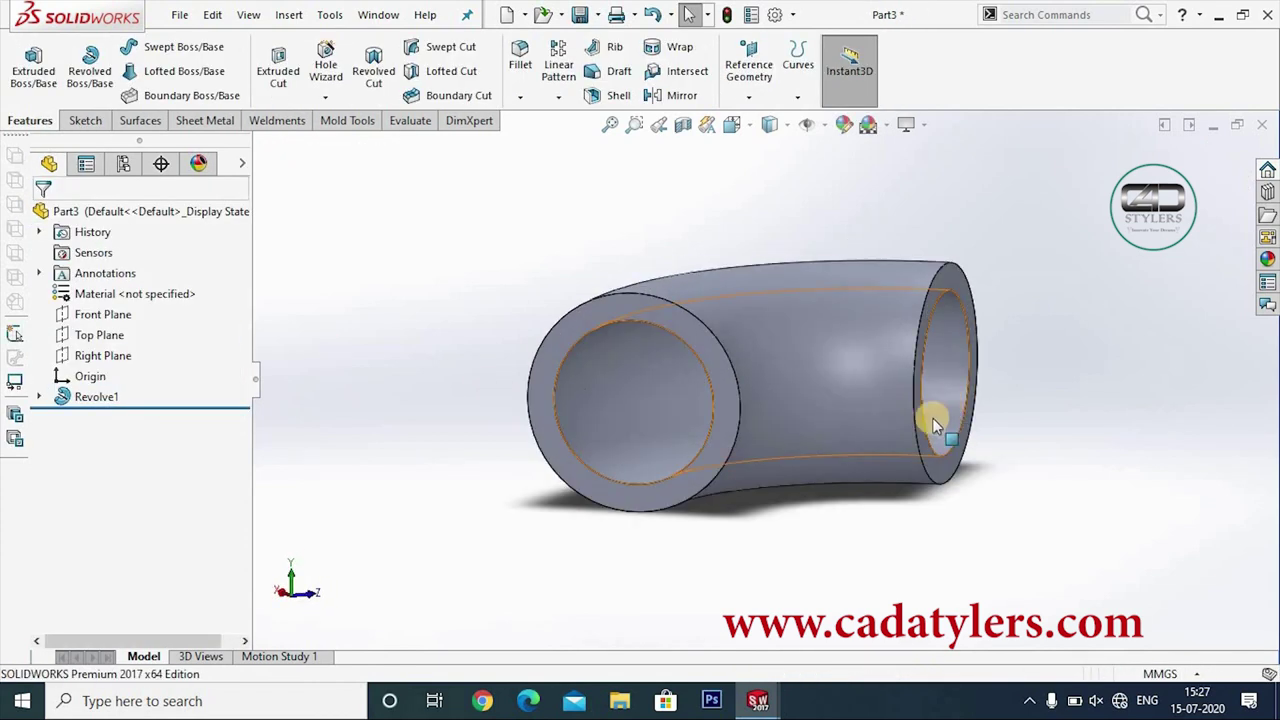
left_click(591, 323)
right_click(592, 302)
left_click(708, 268)
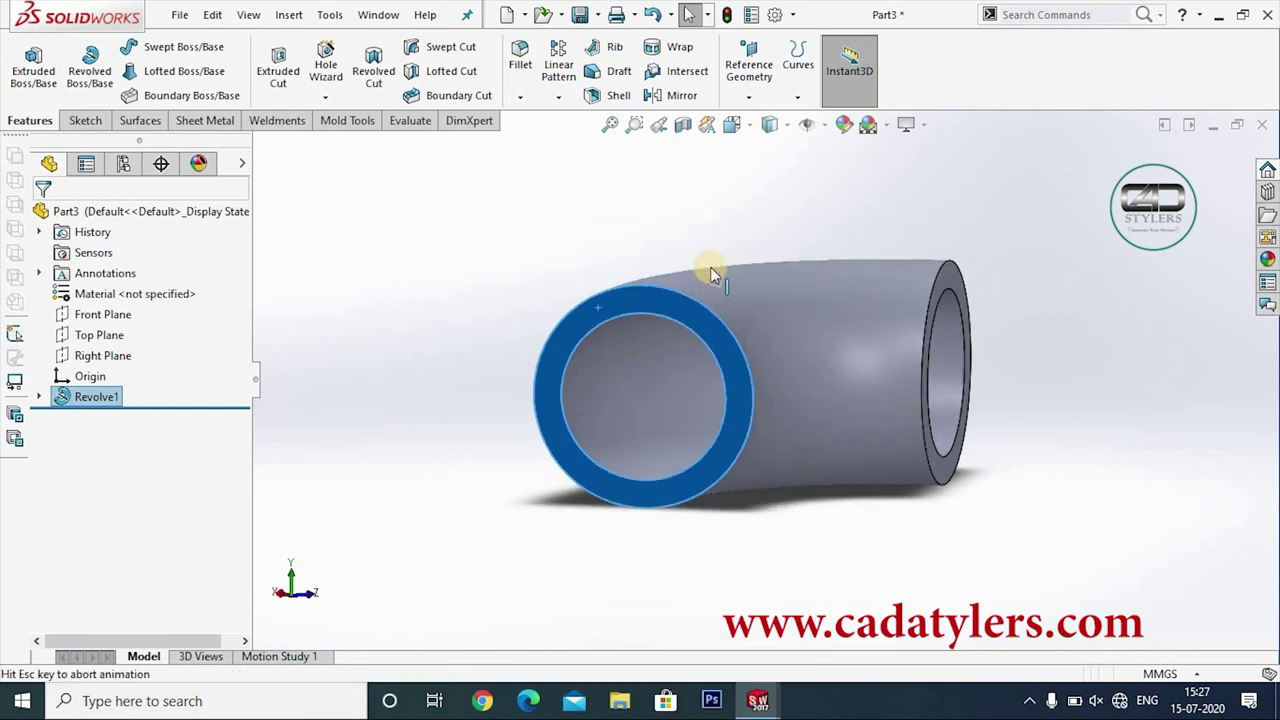
left_click(449, 323)
mouse_move(549, 477)
middle_mouse_down()
mouse_move(405, 563)
mouse_move(480, 434)
mouse_move(609, 466)
mouse_move(523, 421)
mouse_move(423, 477)
mouse_move(429, 454)
mouse_move(540, 431)
mouse_move(580, 440)
mouse_move(451, 451)
mouse_move(453, 471)
mouse_move(697, 420)
mouse_move(709, 449)
middle_mouse_up()
mouse_move(413, 302)
middle_mouse_down()
mouse_move(451, 320)
mouse_move(443, 296)
middle_mouse_up()
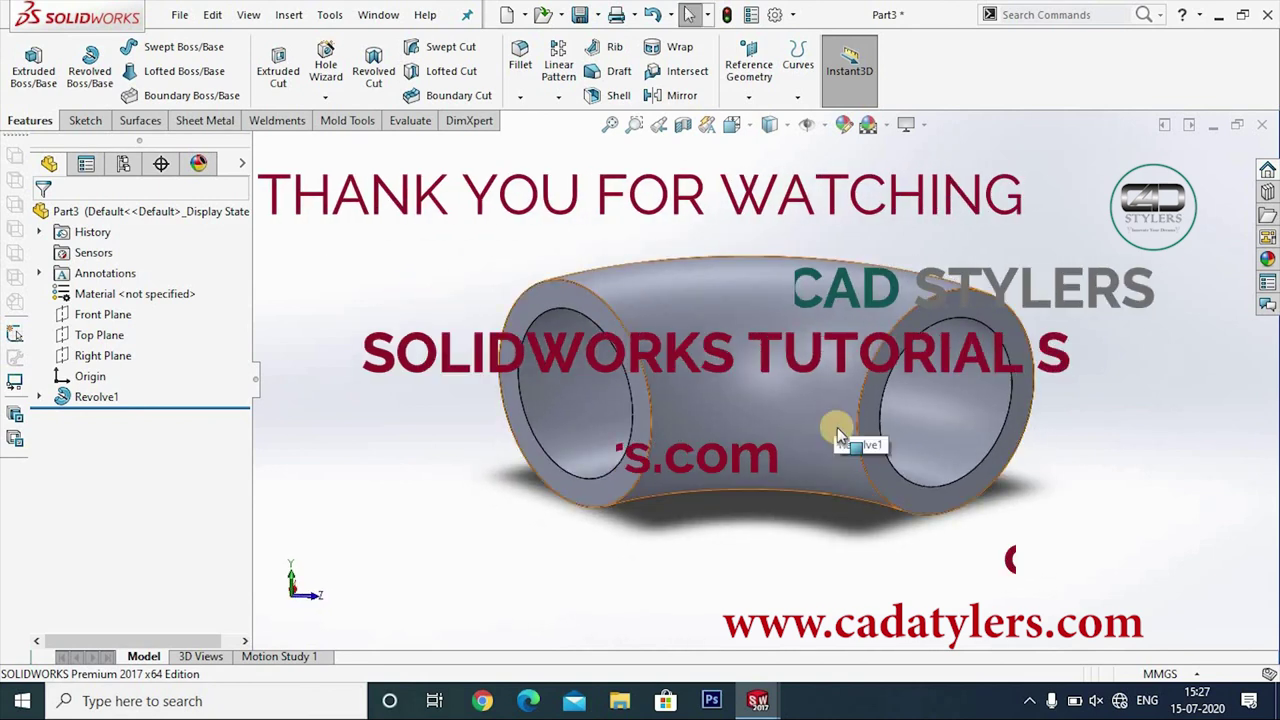